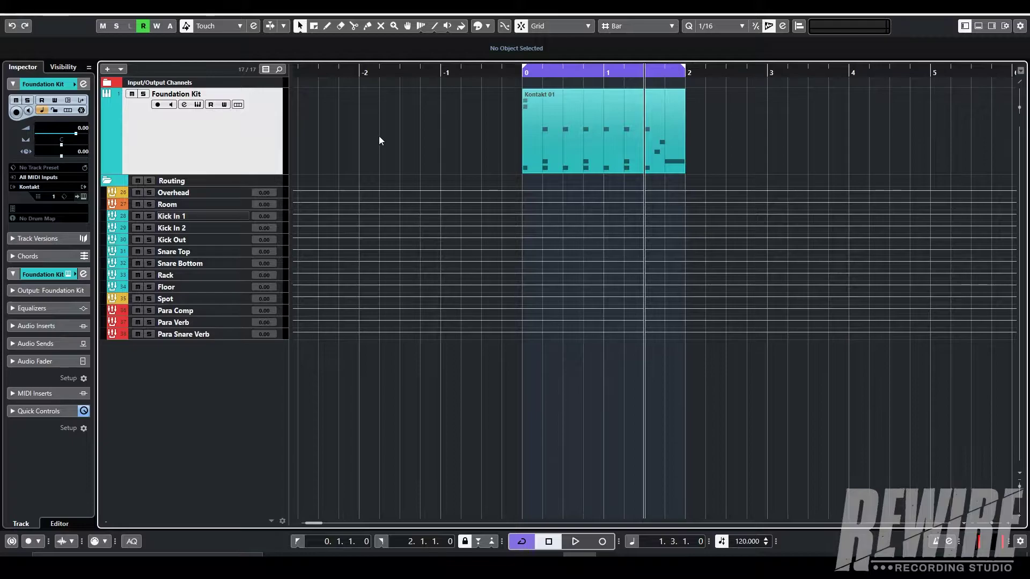
# Play the Foundation Kit drum loop from its start and stop playback.
pyautogui.click(518, 73)
pyautogui.press('space')
pyautogui.click(593, 390)
pyautogui.press('space')
# View the Foundation Kit track's Kontakt instrument, close it and shrink the track to minimum height.
pyautogui.click(83, 187)
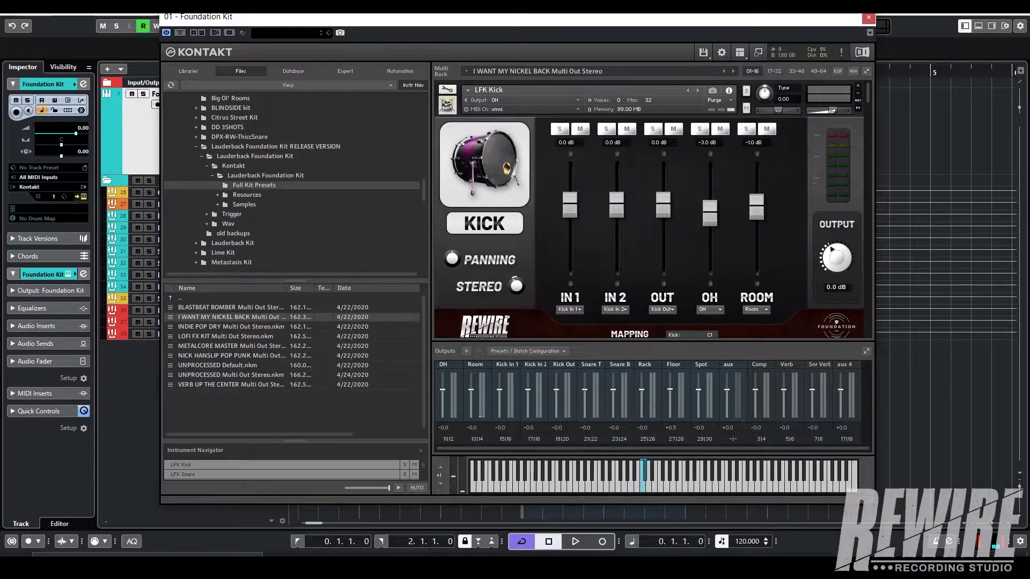
pyautogui.click(868, 18)
pyautogui.moveTo(274, 174); pyautogui.dragTo(268, 99)
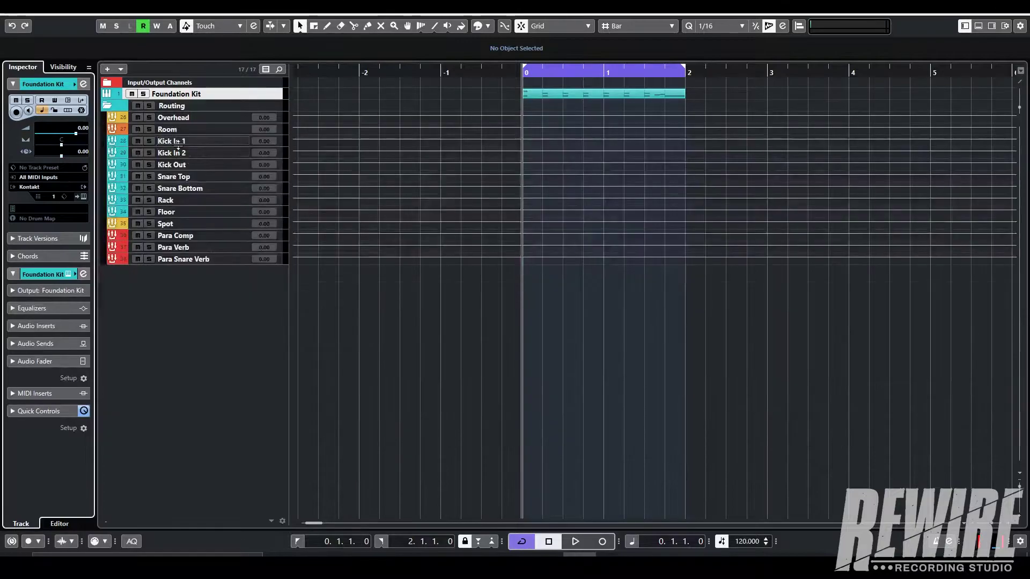
# Examine the Routing folder's group channels from Overhead through Para Snare Verb.
pyautogui.click(214, 118)
pyautogui.keyDown('shift'); pyautogui.click(185, 261); pyautogui.keyUp('shift')
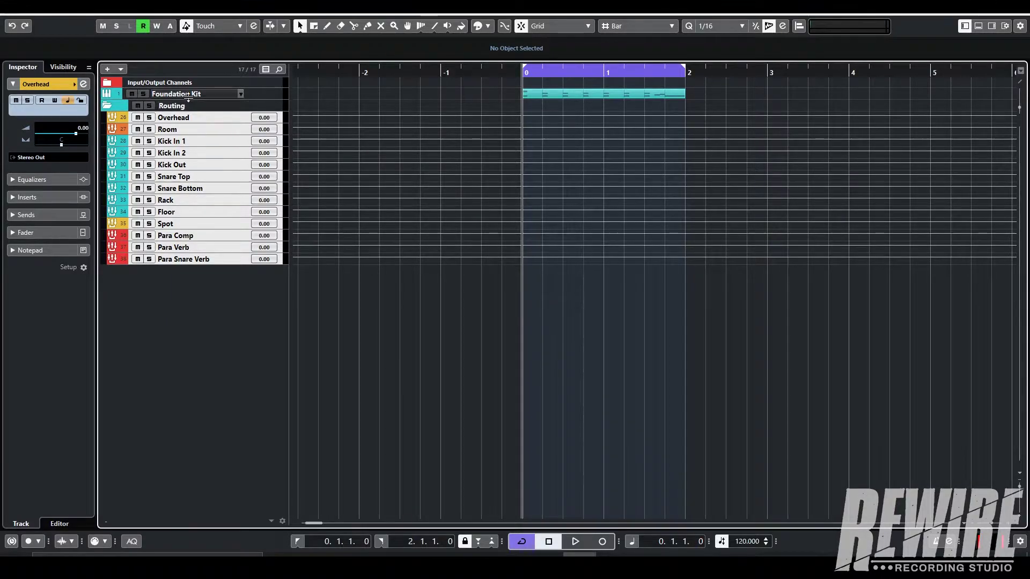
pyautogui.click(187, 95)
pyautogui.click(187, 259)
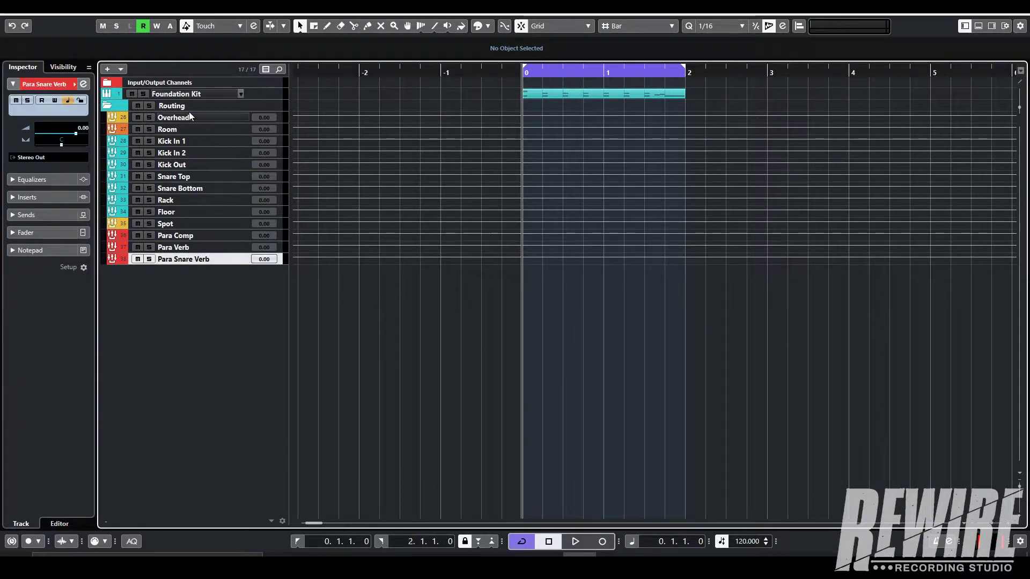
pyautogui.keyDown('shift'); pyautogui.click(189, 117); pyautogui.keyUp('shift')
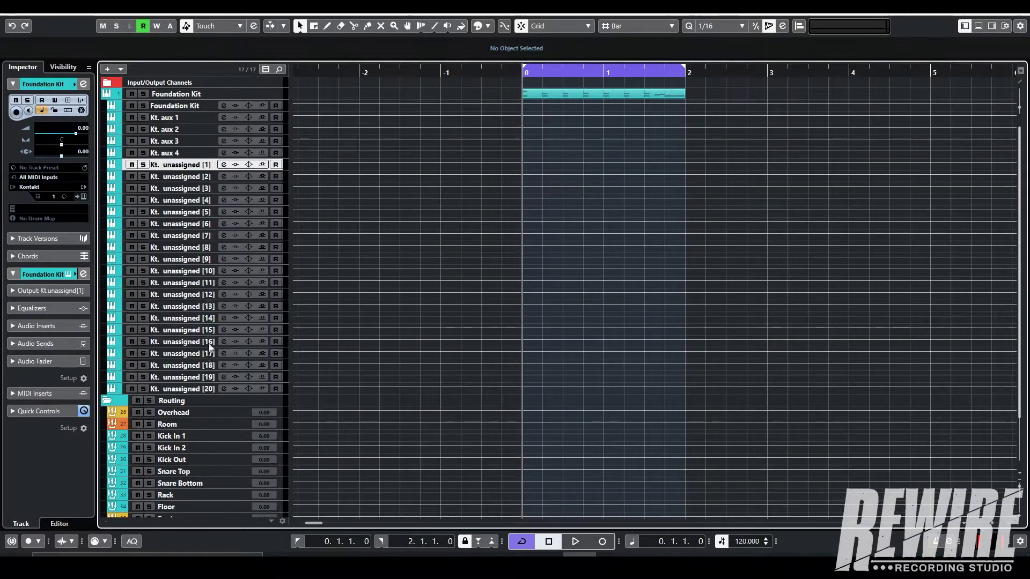
# Solo the Foundation Kit's mono outputs Kt. unassigned [1] to [4].
pyautogui.keyDown('shift'); pyautogui.click(207, 176); pyautogui.keyUp('shift')
pyautogui.press('s')
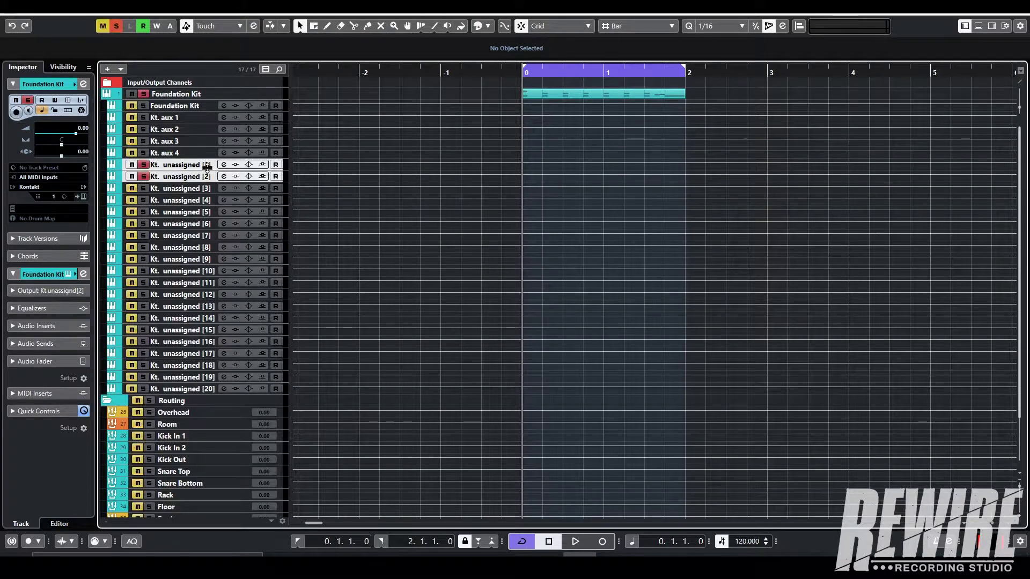
pyautogui.click(182, 190)
pyautogui.keyDown('shift'); pyautogui.click(183, 201); pyautogui.keyUp('shift')
pyautogui.press('s')
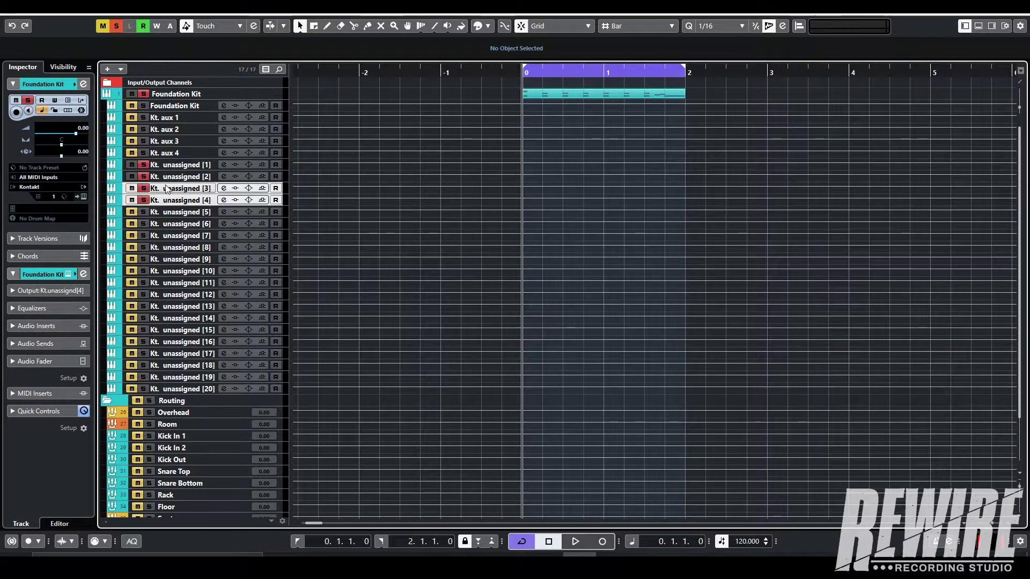
# Clear the solos on the Foundation Kit's unassigned outputs and collapse its output list.
pyautogui.press('s')
pyautogui.click(173, 166)
pyautogui.press('s')
pyautogui.click(173, 177)
pyautogui.press('s')
pyautogui.click(107, 94)
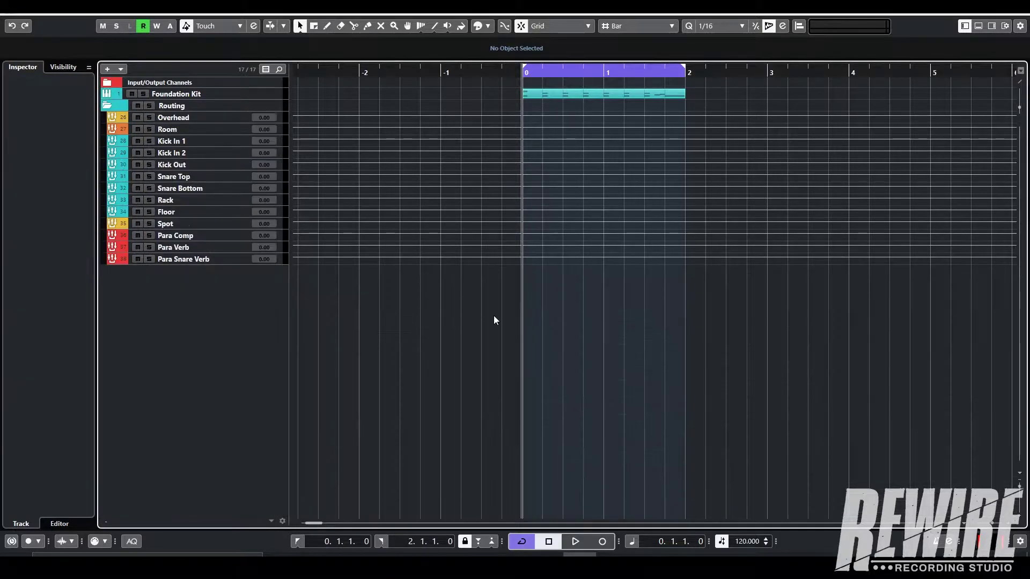
# Collapse the Routing folder and add one Kontakt instrument track routed to Stereo Out.
pyautogui.click(110, 105)
pyautogui.click(201, 92)
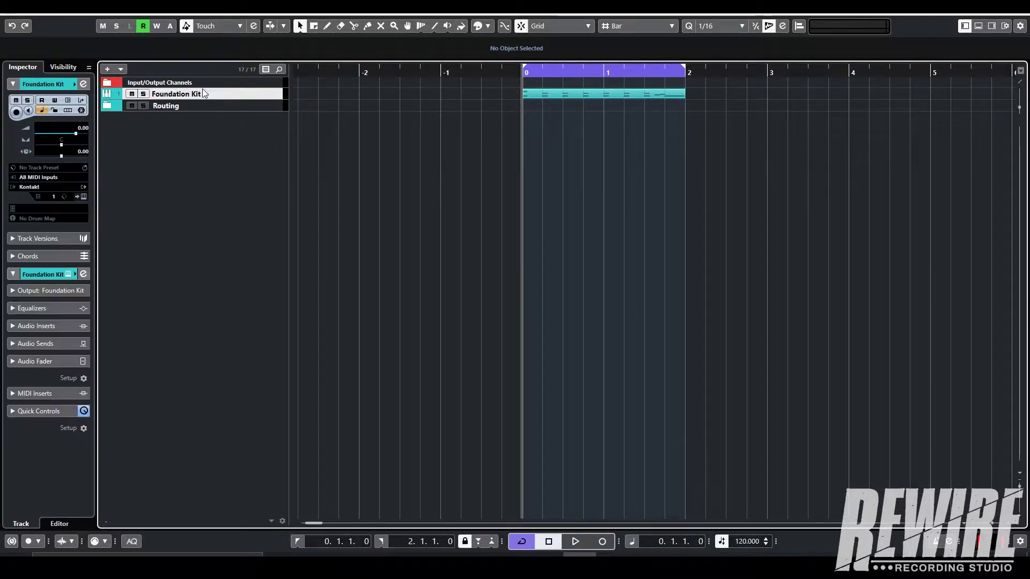
pyautogui.rightClick(207, 155)
pyautogui.click(252, 178)
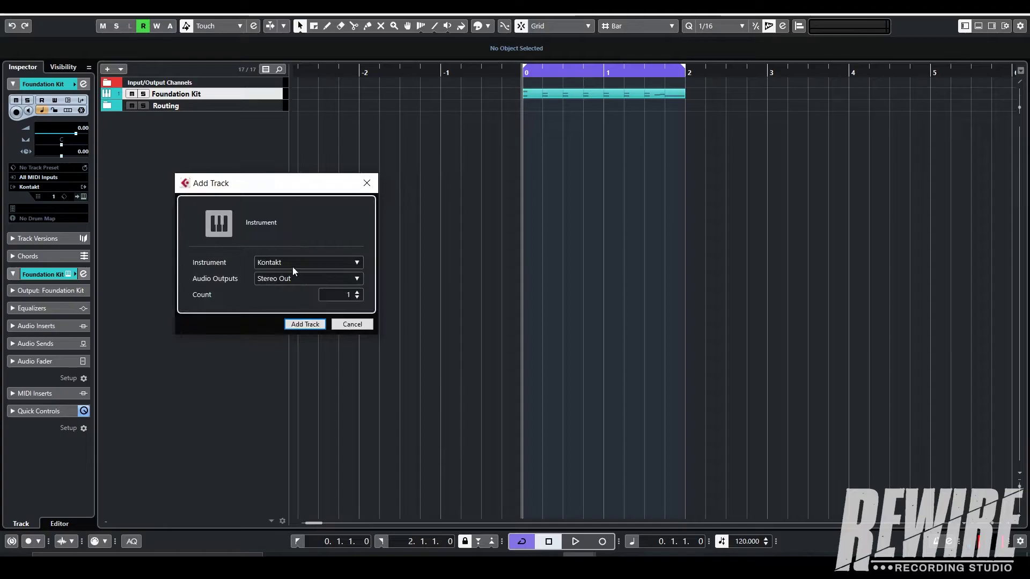
pyautogui.click(305, 324)
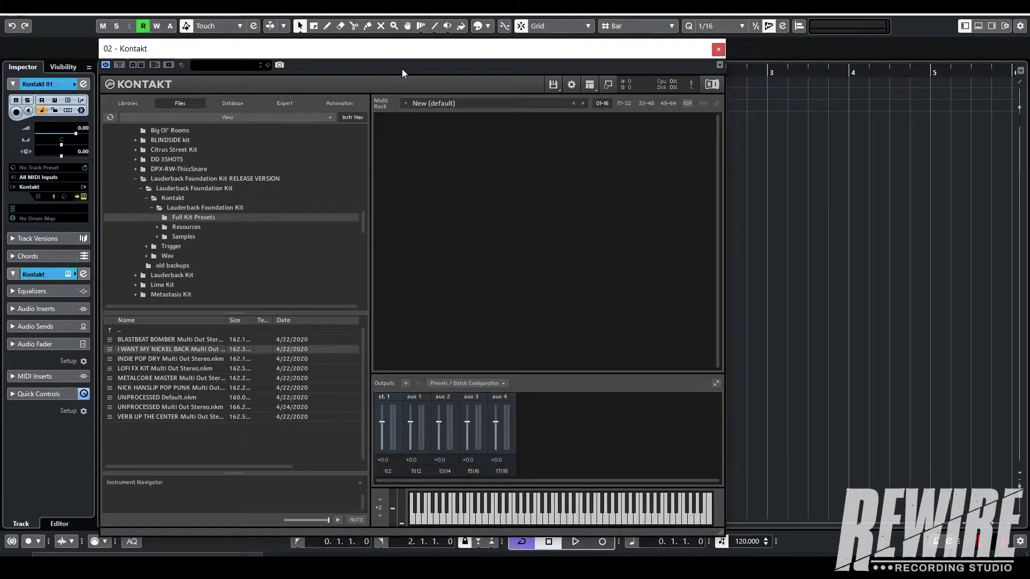
# Load the I WANT MY NICKEL BACK Multi Out Stereo preset into the new Kontakt, replacing the current multi.
pyautogui.moveTo(382, 48); pyautogui.dragTo(449, 49)
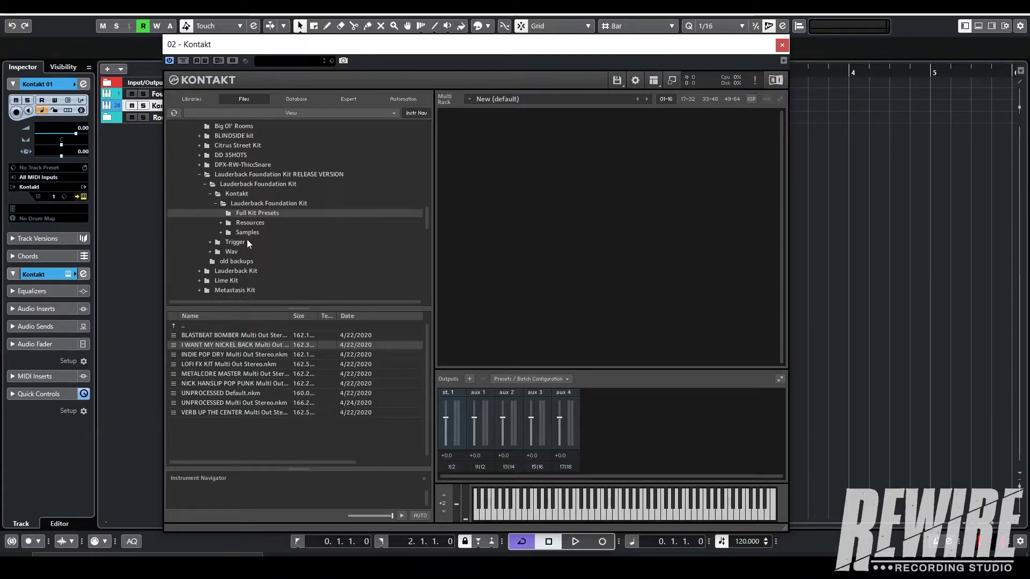
pyautogui.doubleClick(313, 346)
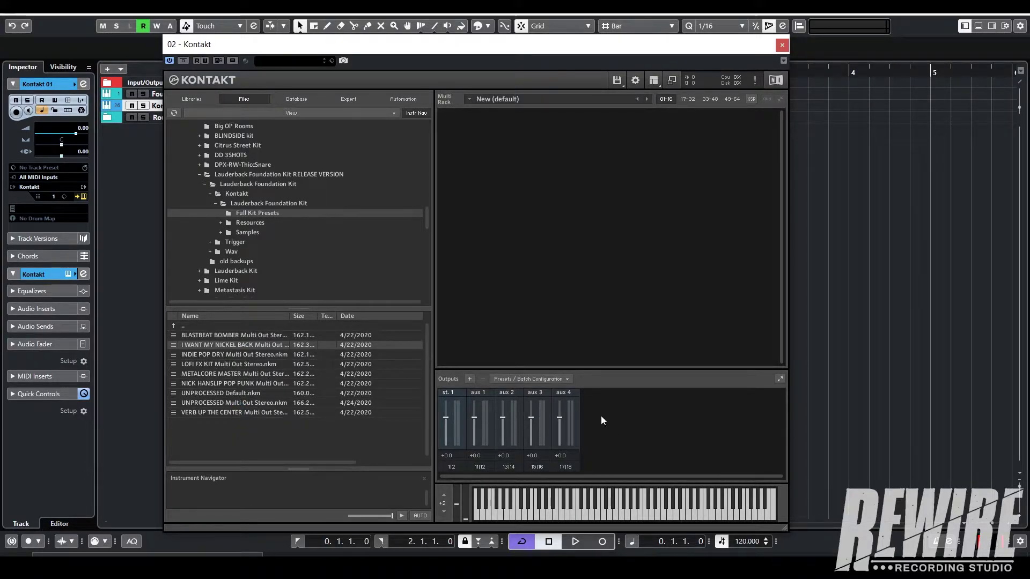
pyautogui.moveTo(613, 54)
pyautogui.mouseDown()
pyautogui.moveTo(613, 85)
pyautogui.moveTo(634, 117)
pyautogui.moveTo(599, 58)
pyautogui.mouseUp()
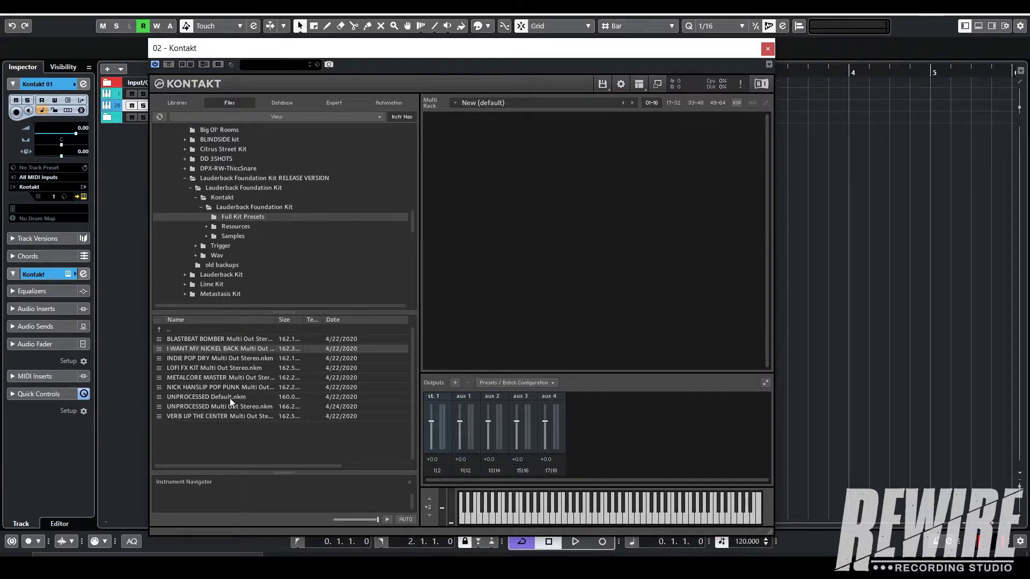
pyautogui.moveTo(265, 49)
pyautogui.mouseDown()
pyautogui.moveTo(345, 45)
pyautogui.moveTo(244, 32)
pyautogui.moveTo(269, 34)
pyautogui.mouseUp()
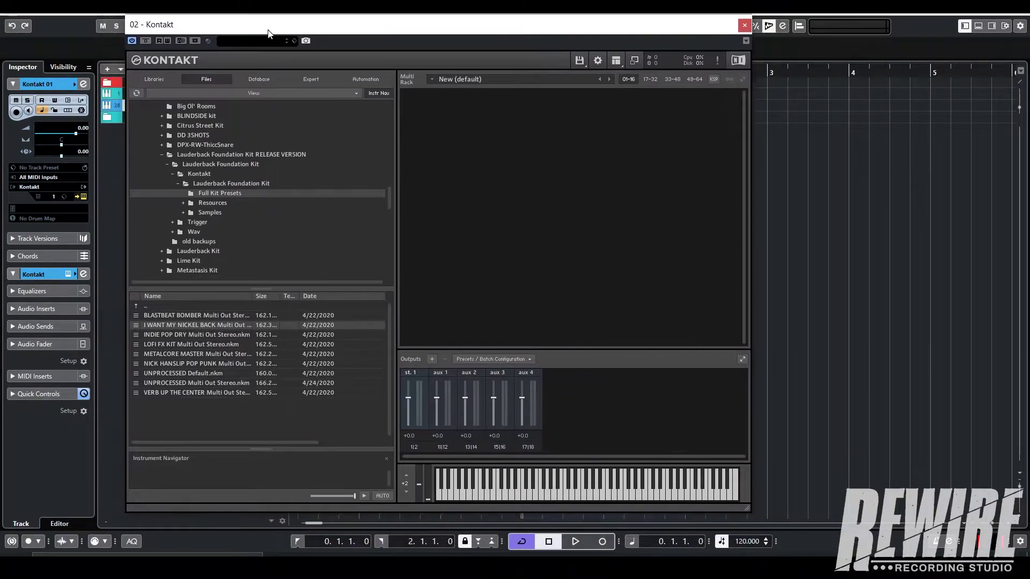
pyautogui.moveTo(269, 326); pyautogui.dragTo(546, 176)
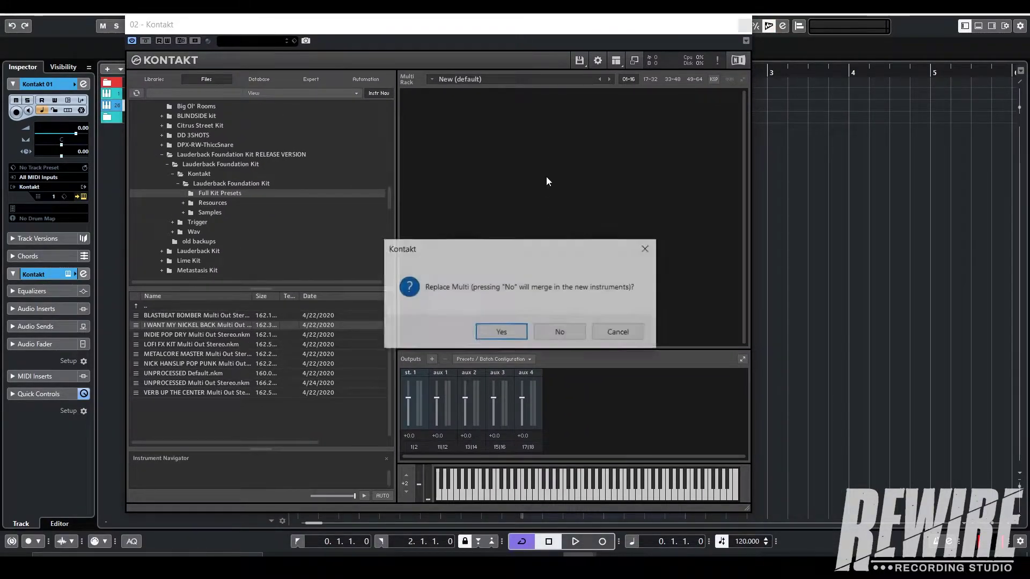
pyautogui.press('Return')
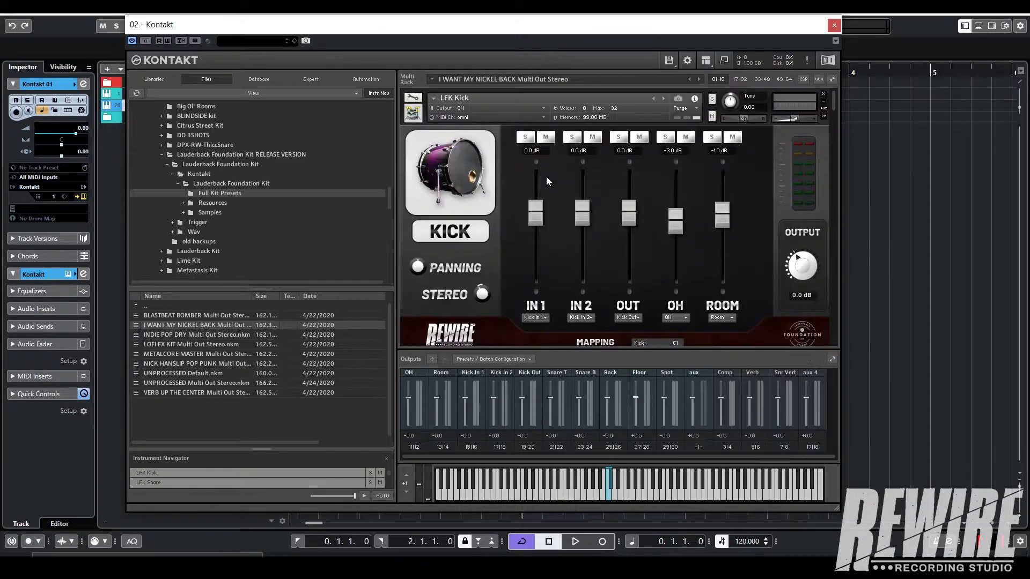
# Close the Kontakt window and move the Kontakt 01 track below the Routing folder.
pyautogui.click(834, 26)
pyautogui.moveTo(226, 110); pyautogui.dragTo(226, 230)
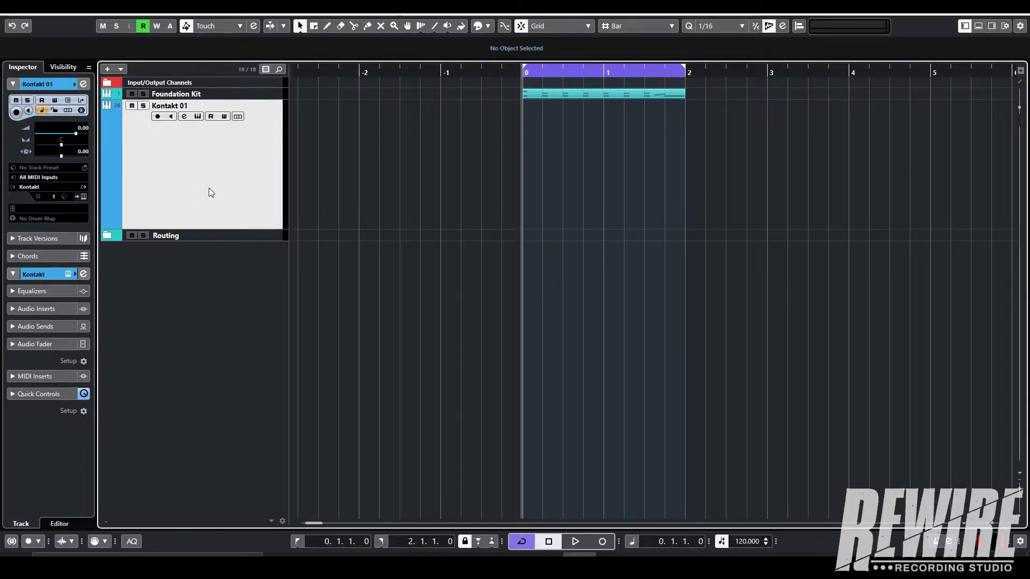
pyautogui.moveTo(185, 107); pyautogui.dragTo(114, 130)
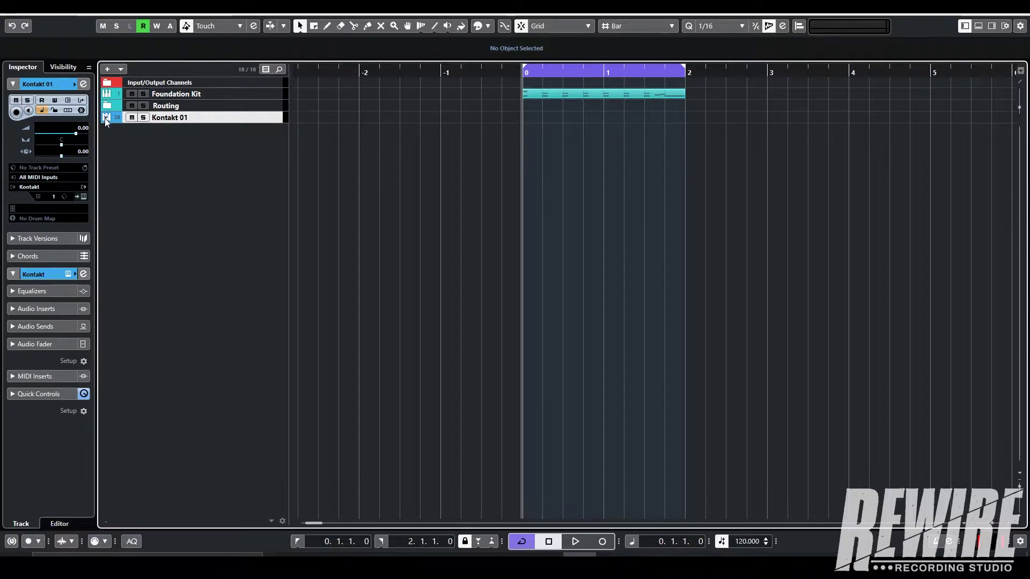
# Activate all outputs of the Kontakt 01 instrument.
pyautogui.click(83, 186)
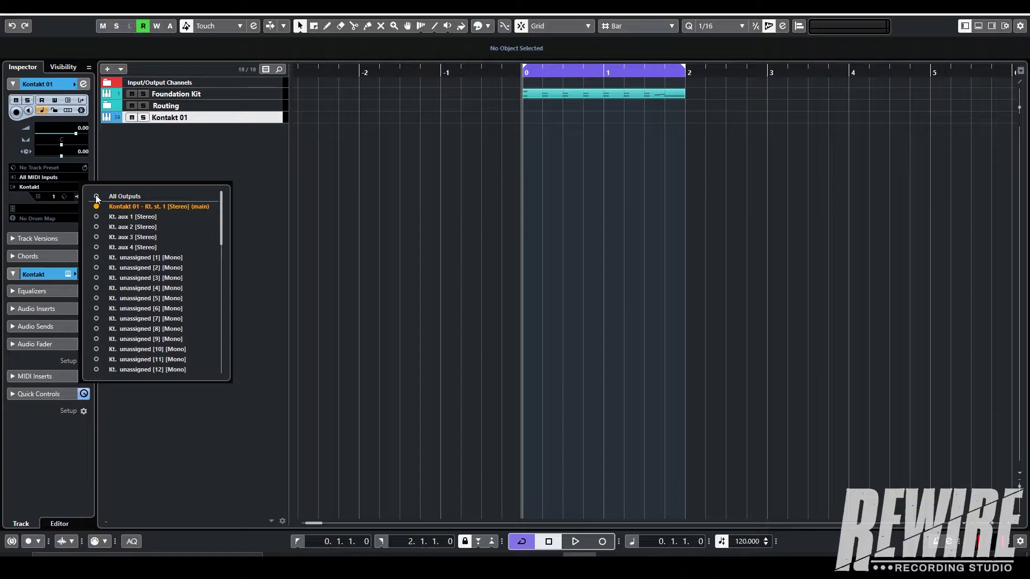
pyautogui.click(97, 198)
pyautogui.scroll(-10, 178, 262)
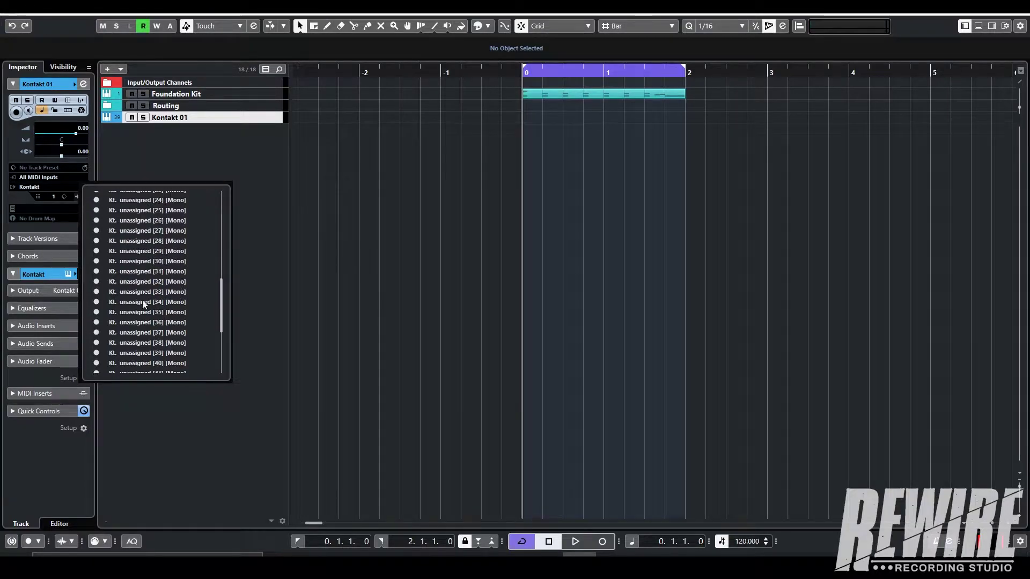
pyautogui.scroll(5, 144, 300)
pyautogui.click(499, 275)
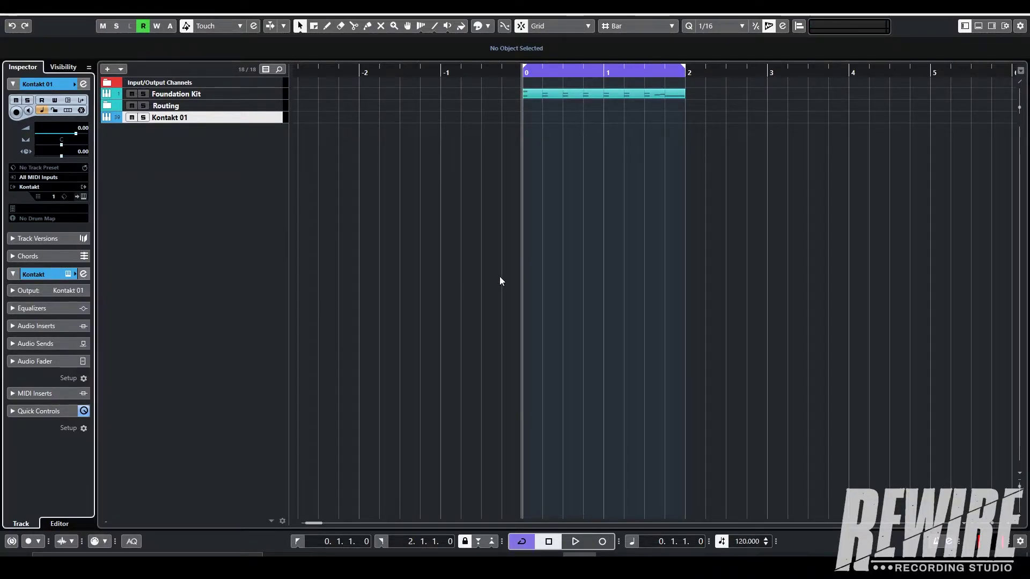
# Move the drum MIDI clip from the Foundation Kit track to the Kontakt 01 track.
pyautogui.moveTo(559, 95); pyautogui.dragTo(611, 252)
pyautogui.press('h')
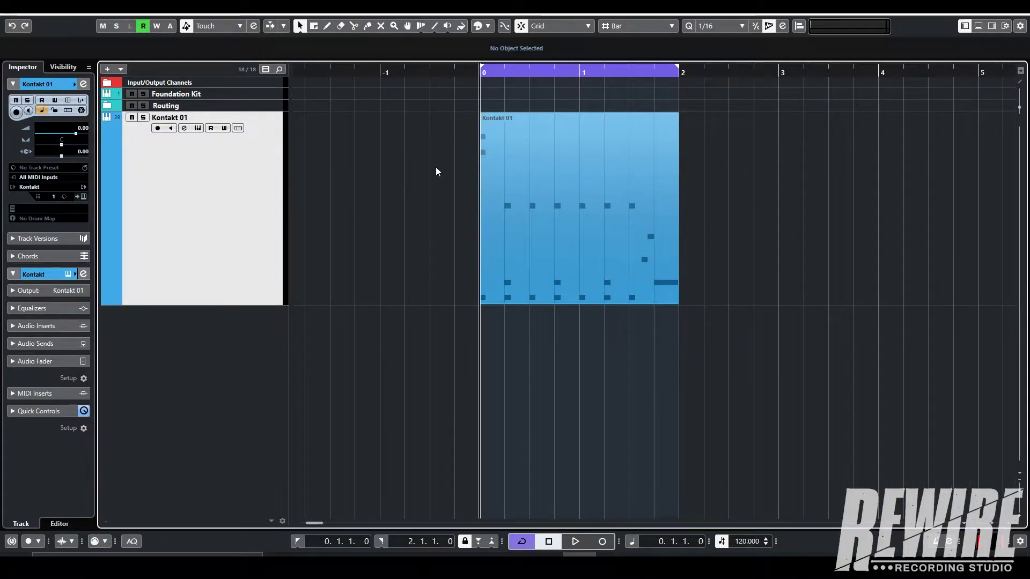
pyautogui.click(435, 172)
# Play the loop with Kontakt 01's outputs expanded and check their meters for signal.
pyautogui.press('space')
pyautogui.click(107, 117)
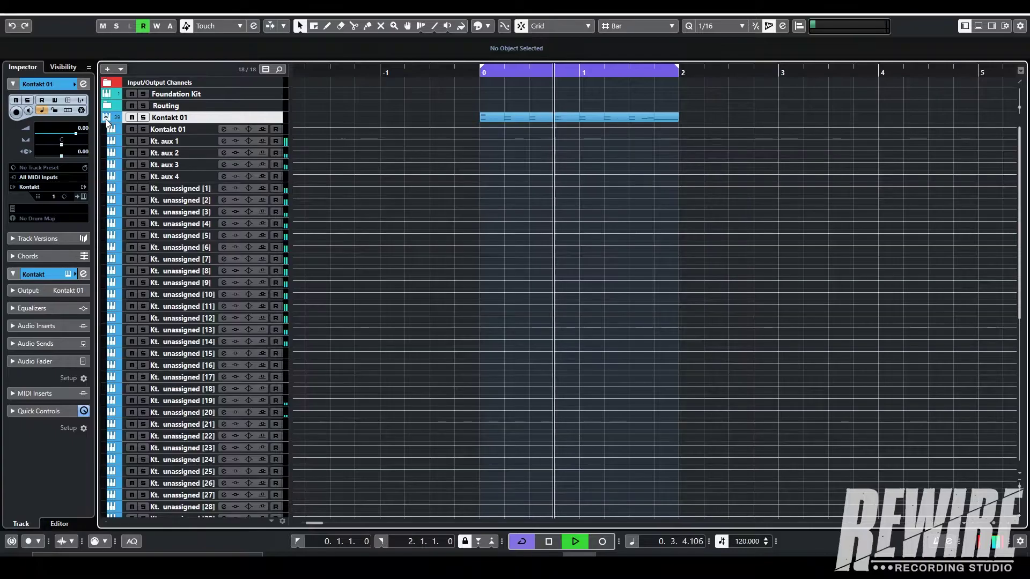
pyautogui.scroll(-5, 179, 199)
pyautogui.press('space')
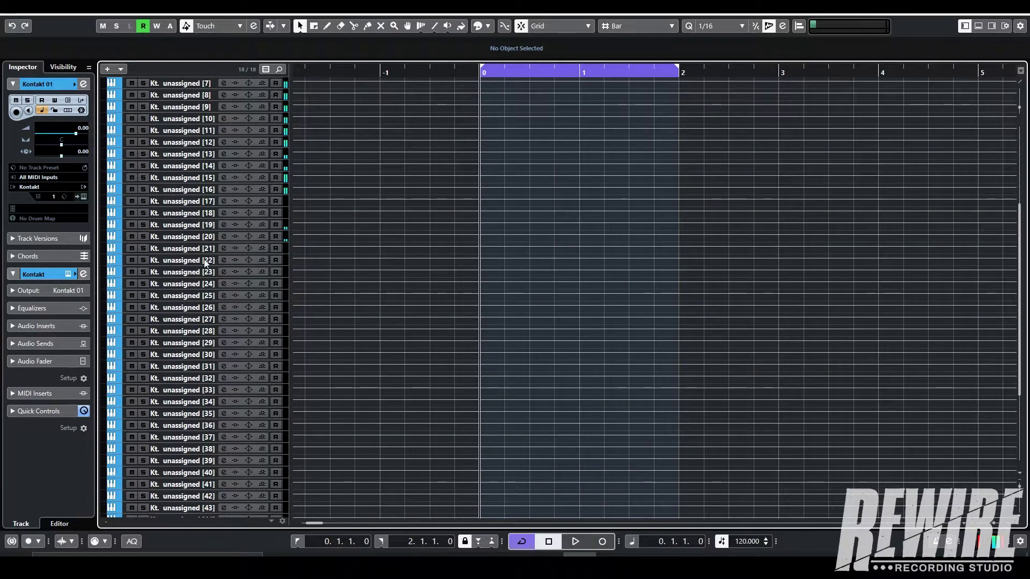
# Look through Kontakt 01's output channels from Kt. unassigned [21] to [54] to identify the unused ones.
pyautogui.click(285, 237)
pyautogui.click(284, 248)
pyautogui.scroll(-4, 285, 290)
pyautogui.scroll(9, 284, 290)
pyautogui.scroll(-9, 506, 250)
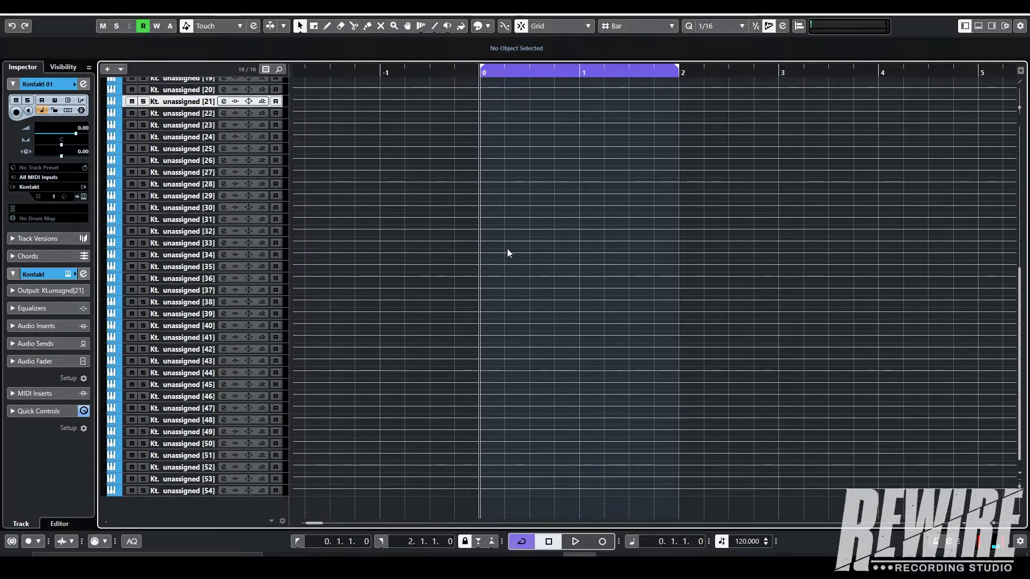
pyautogui.keyDown('shift'); pyautogui.click(184, 490); pyautogui.keyUp('shift')
pyautogui.scroll(8, 187, 375)
pyautogui.scroll(-4, 177, 252)
pyautogui.scroll(4, 156, 201)
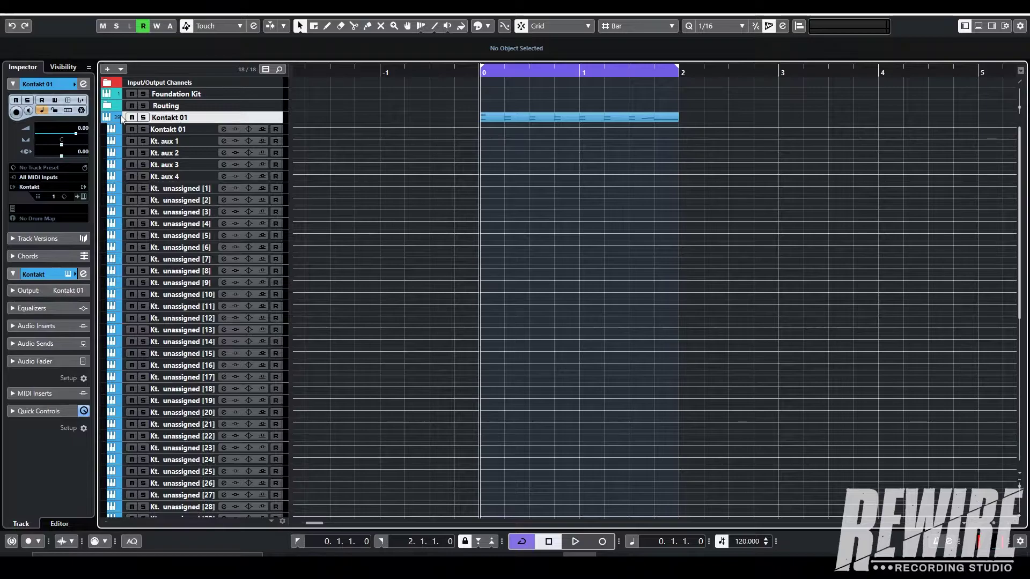
# Deactivate Kontakt 01's unused outputs Kt. unassigned [21] through [54] as one range.
pyautogui.click(108, 118)
pyautogui.click(82, 188)
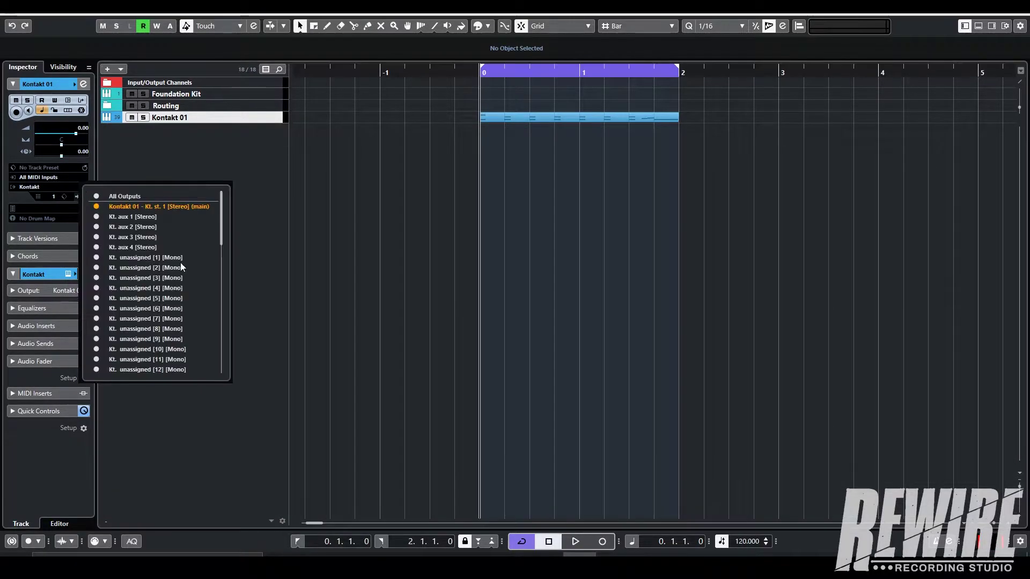
pyautogui.click(82, 186)
pyautogui.scroll(-6, 118, 249)
pyautogui.scroll(6, 172, 222)
pyautogui.scroll(-6, 184, 261)
pyautogui.scroll(-5, 162, 305)
pyautogui.scroll(-1, 162, 304)
pyautogui.keyDown('shift'); pyautogui.click(133, 368); pyautogui.keyUp('shift')
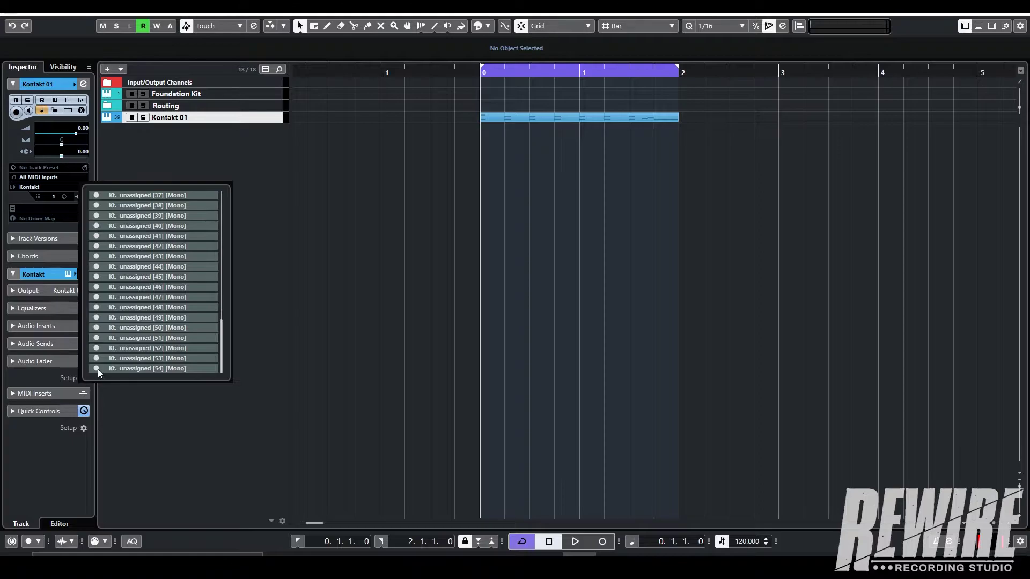
pyautogui.scroll(-2, 142, 293)
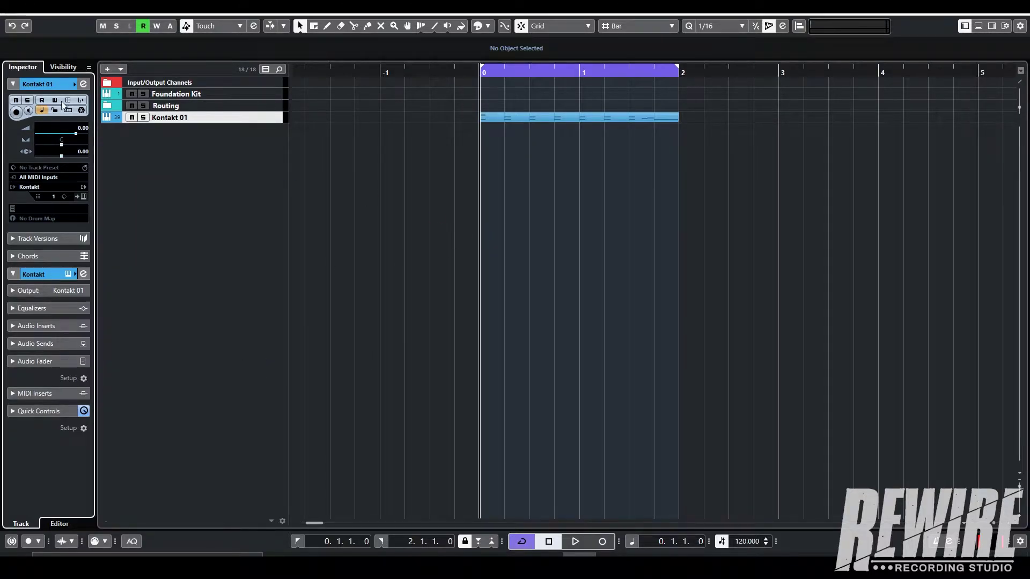
# Expand Kontakt 01's remaining outputs and play the loop to check which channels receive signal.
pyautogui.click(106, 118)
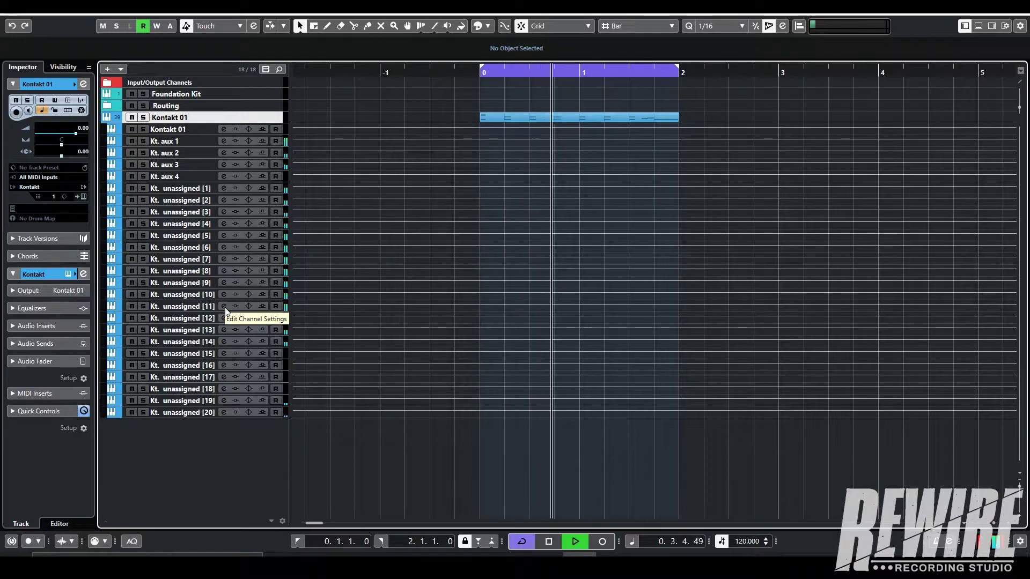
pyautogui.press('space')
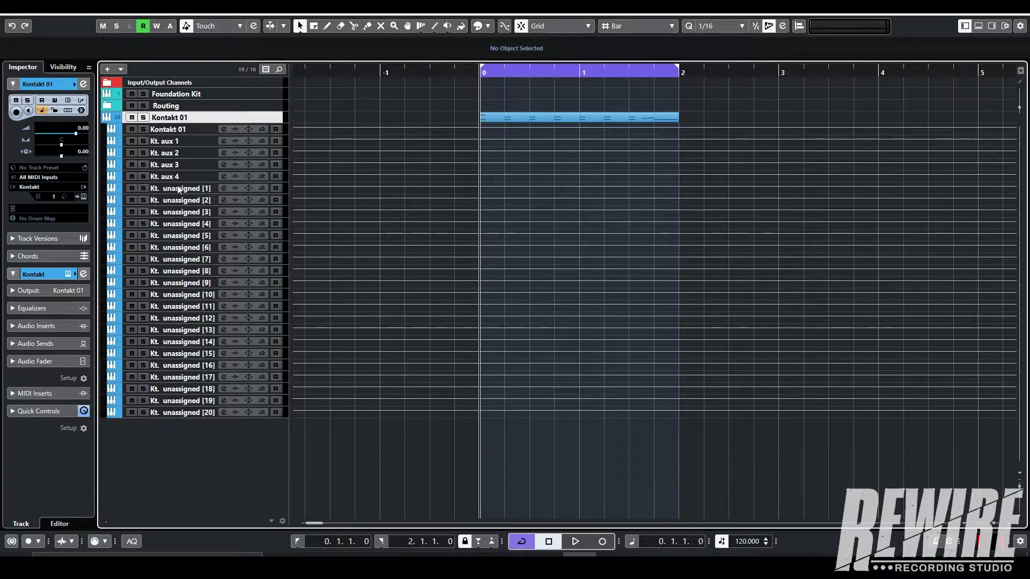
pyautogui.press('space')
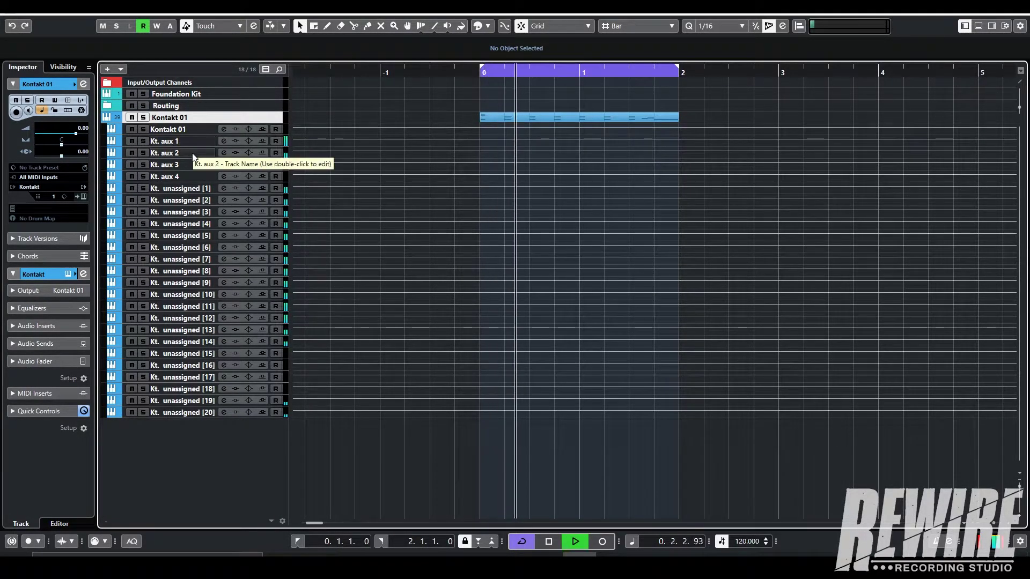
# Solo the Kt. aux 1 output of Kontakt 01 and rename it Para Comp.
pyautogui.click(214, 142)
pyautogui.press('s')
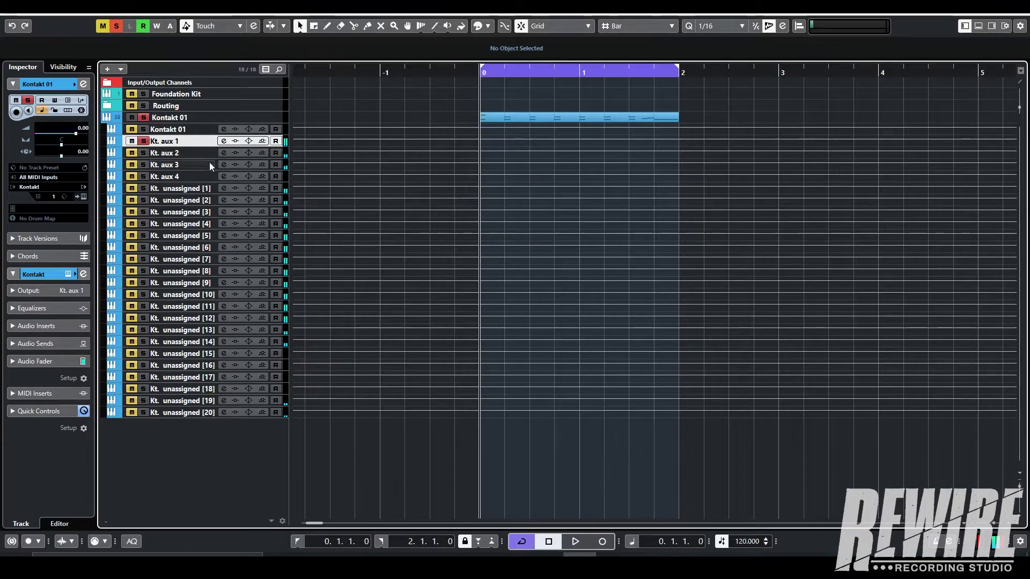
pyautogui.doubleClick(174, 142)
pyautogui.click(175, 142)
pyautogui.write('Para Comp')
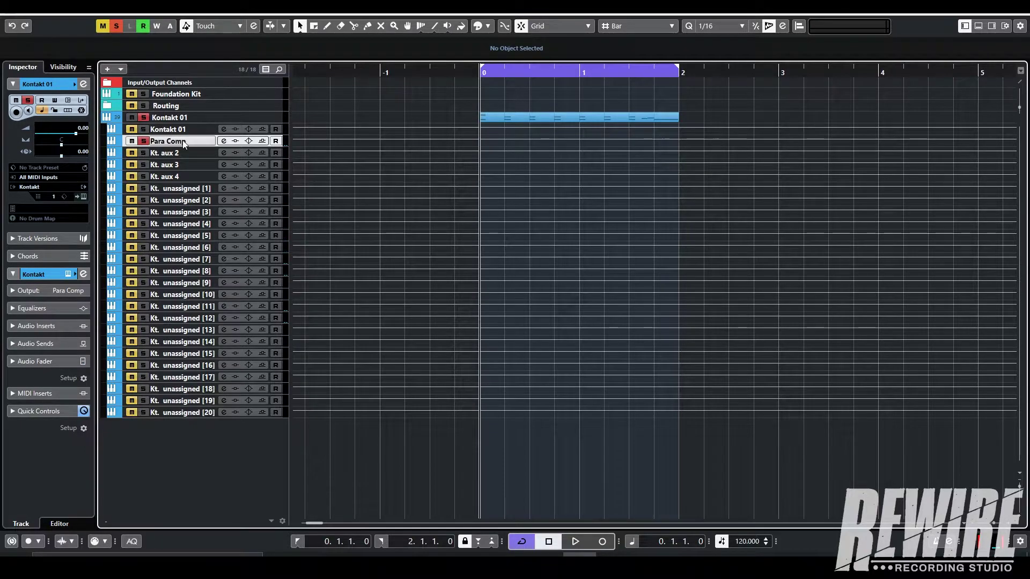
# Rename Kontakt 01's output Kt. aux 2 to Verb.
pyautogui.doubleClick(183, 152)
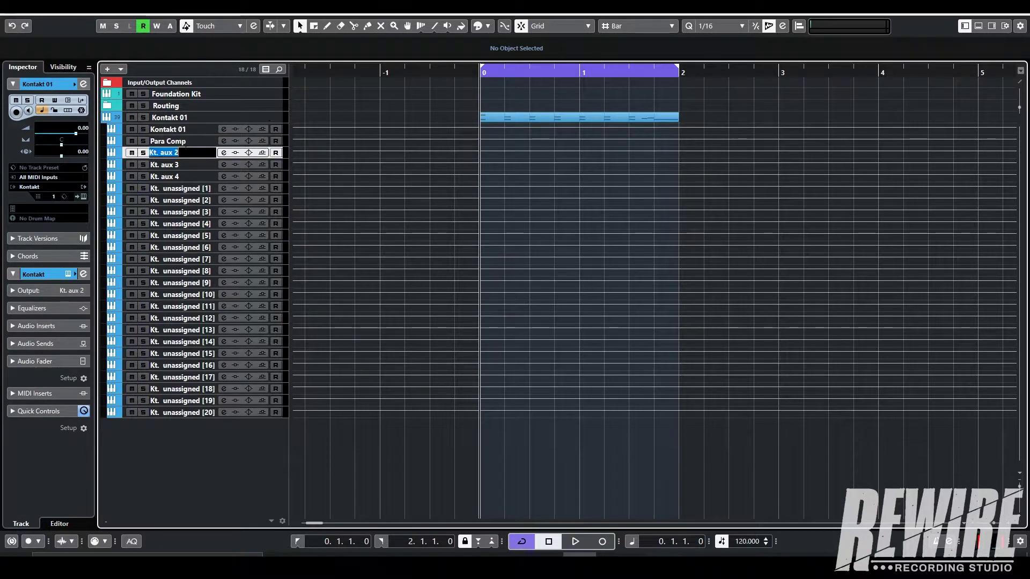
pyautogui.write('Verb')
pyautogui.press('Return')
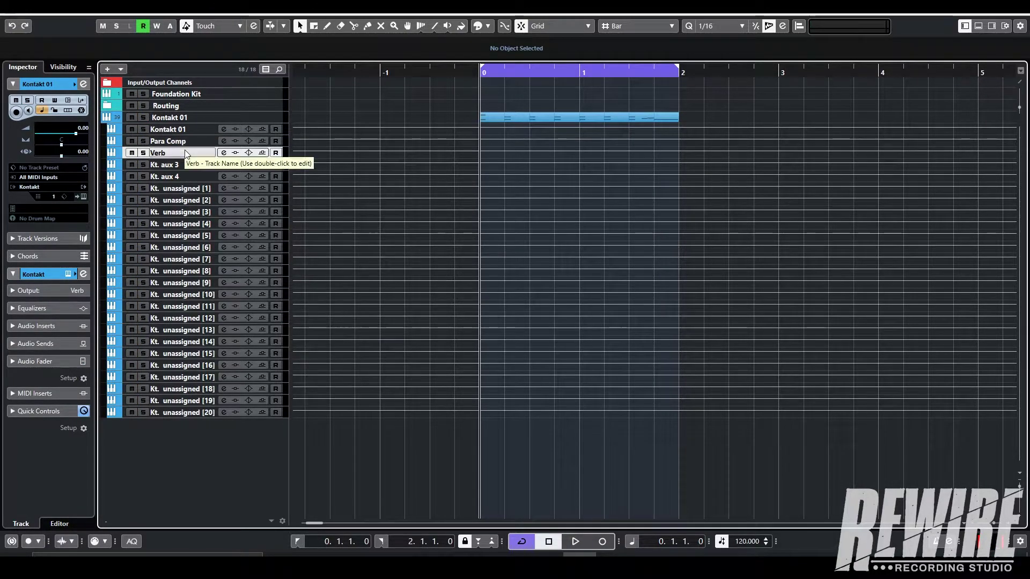
# Rename Kontakt 01's output Kt. aux 3 to Snare Verb.
pyautogui.doubleClick(183, 164)
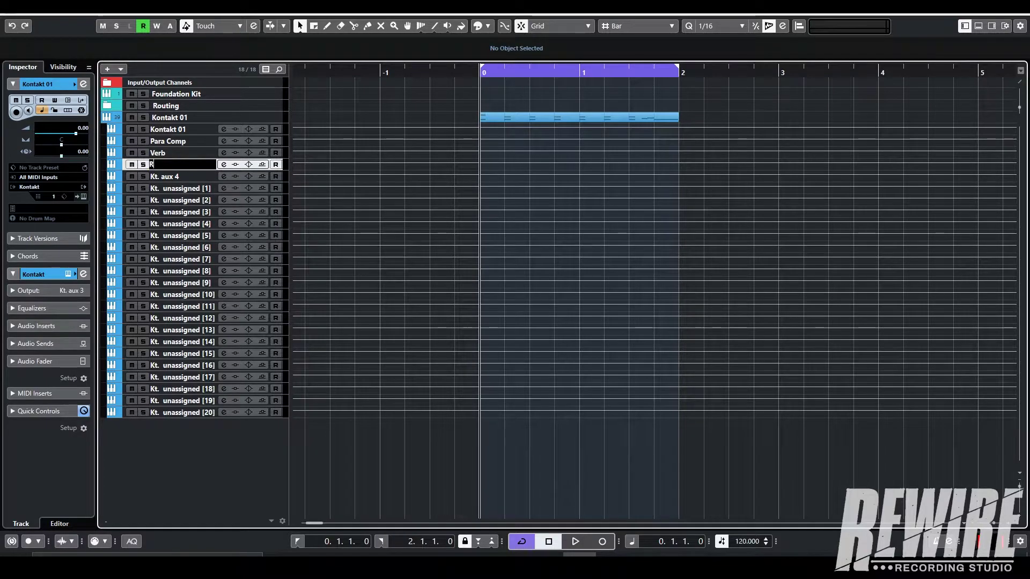
pyautogui.write('Rever')
pyautogui.press('BackSpace')
pyautogui.press('BackSpace')
pyautogui.press('BackSpace')
pyautogui.write('Snare Verb')
pyautogui.press('Return')
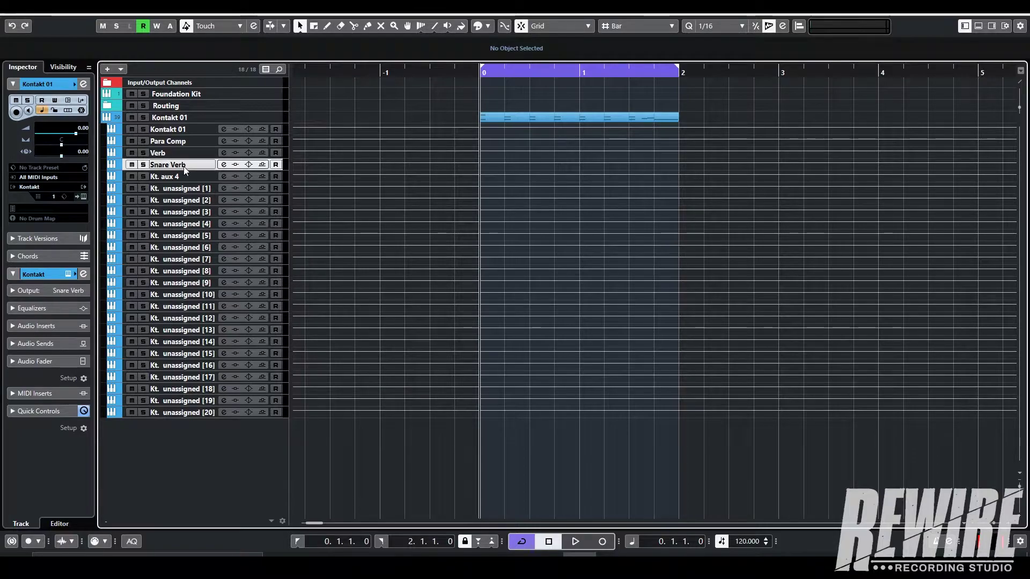
# Play the loop briefly to check which of Kontakt 01's outputs receive signal.
pyautogui.click(182, 173)
pyautogui.press('space')
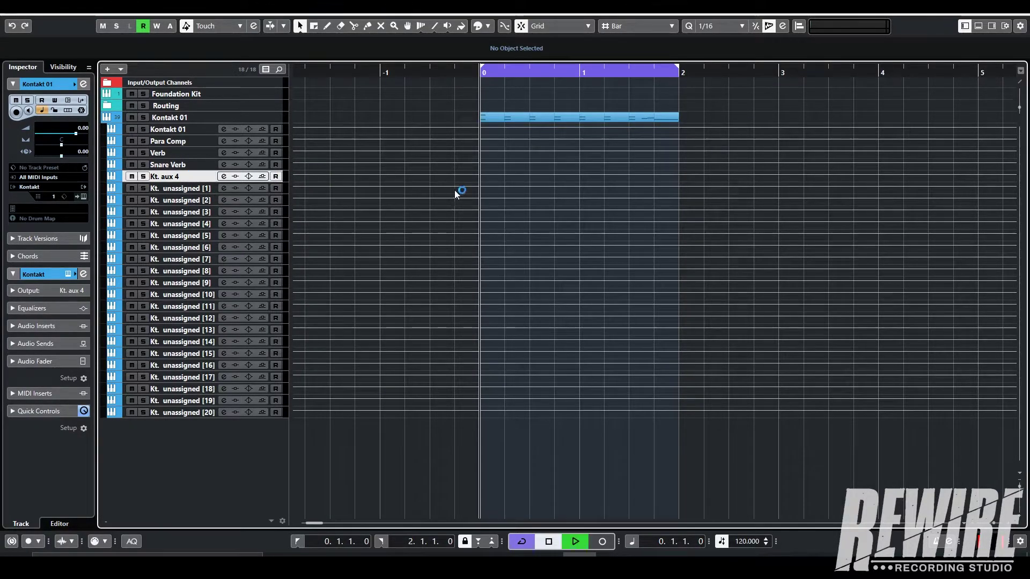
pyautogui.press('space')
# Select Kontakt 01's outputs Kt. unassigned [1] through [20] and show only those channels in the MixConsole.
pyautogui.click(183, 188)
pyautogui.keyDown('shift'); pyautogui.click(204, 200); pyautogui.keyUp('shift')
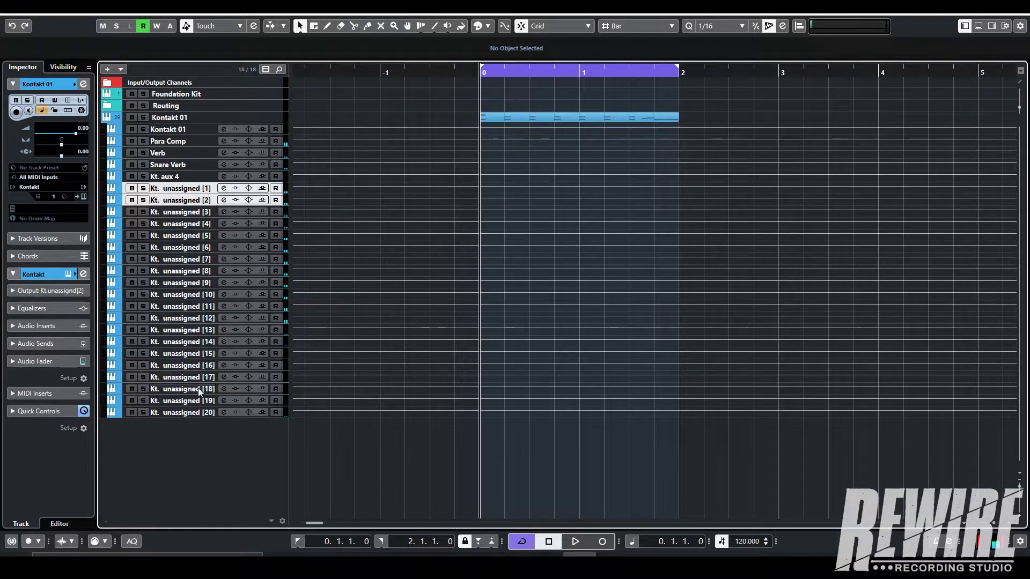
pyautogui.keyDown('shift'); pyautogui.click(194, 413); pyautogui.keyUp('shift')
pyautogui.press('F3')
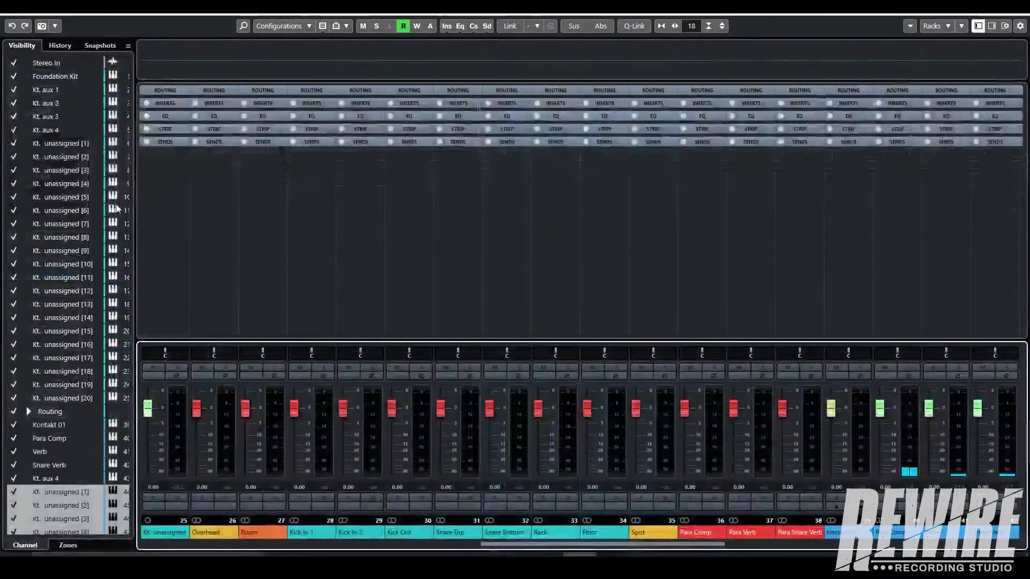
pyautogui.rightClick(70, 171)
pyautogui.click(138, 211)
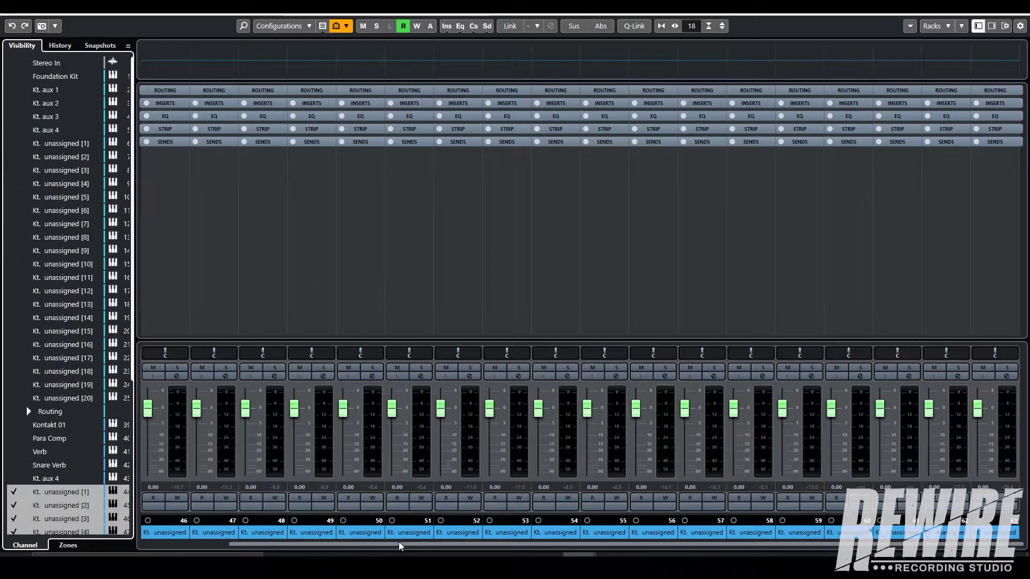
# Look through the unassigned mixer channels as neighbouring pairs, from [1] and [2] up to [7] and [8].
pyautogui.moveTo(400, 547); pyautogui.dragTo(309, 546)
pyautogui.click(224, 312)
pyautogui.keyDown('ctrl'); pyautogui.click(172, 278); pyautogui.keyUp('ctrl')
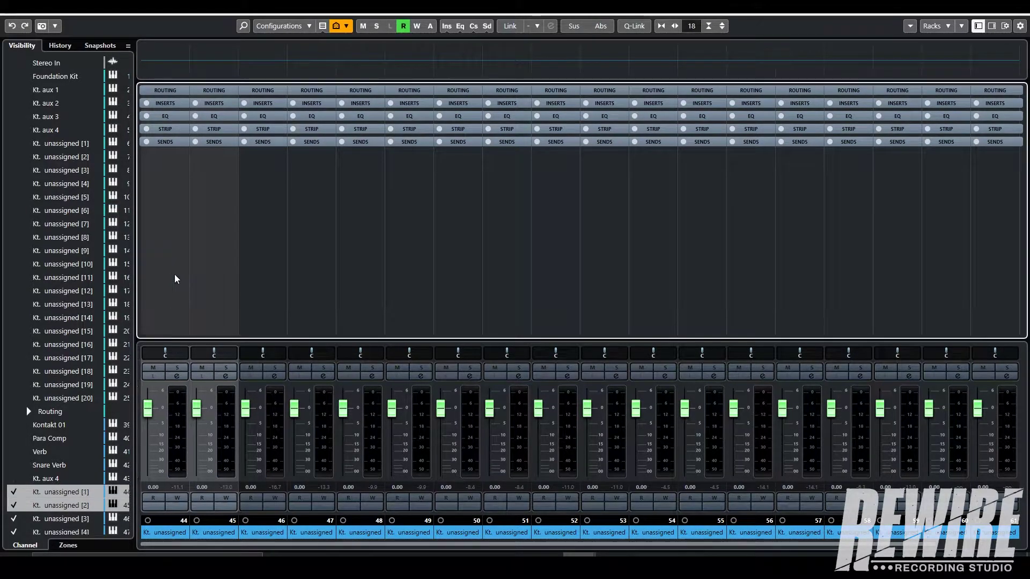
pyautogui.click(260, 241)
pyautogui.click(322, 230)
pyautogui.click(370, 230)
pyautogui.click(395, 230)
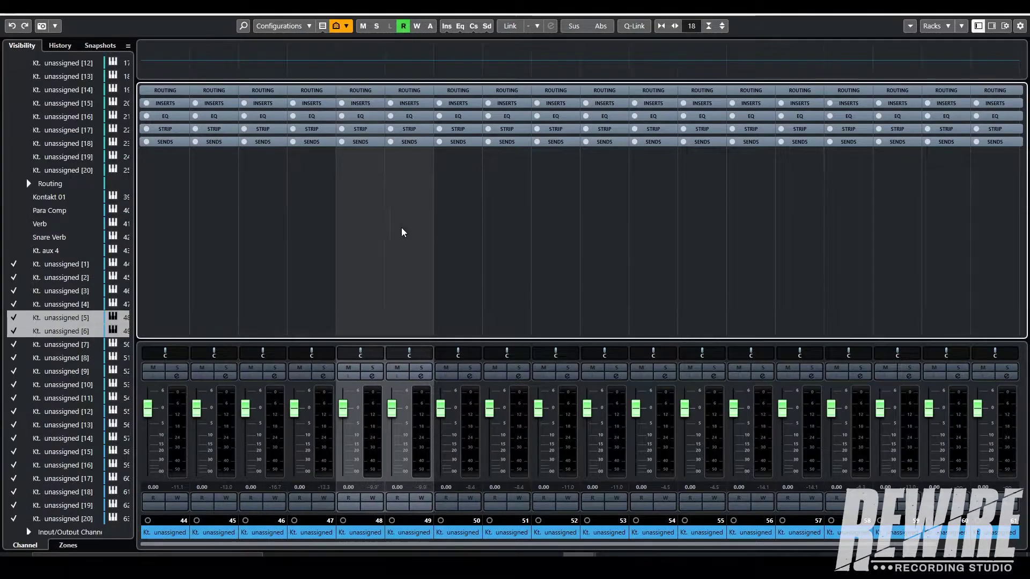
pyautogui.click(468, 234)
pyautogui.keyDown('ctrl'); pyautogui.click(507, 234); pyautogui.keyUp('ctrl')
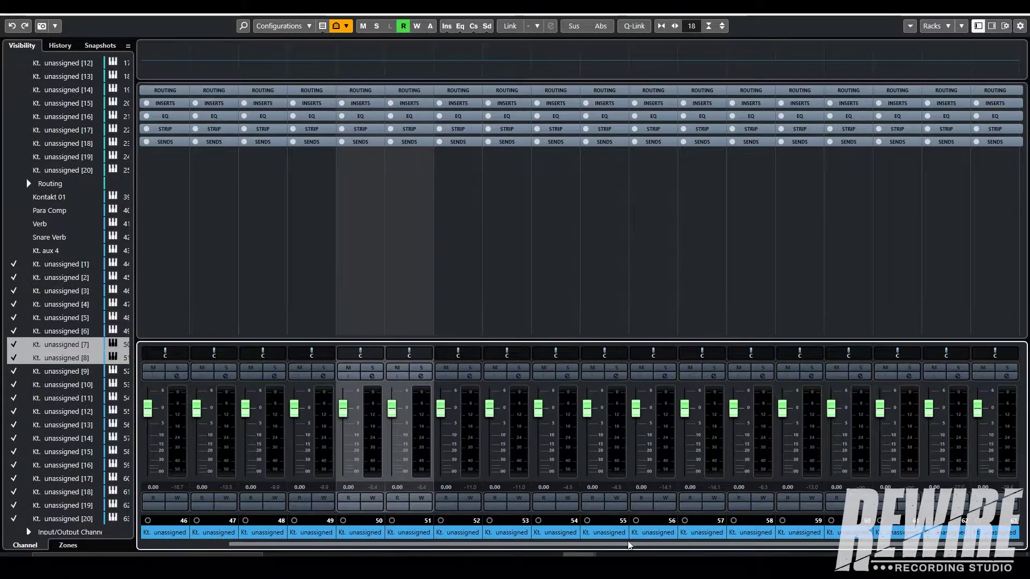
pyautogui.click(177, 271)
pyautogui.keyDown('shift'); pyautogui.click(271, 225); pyautogui.keyUp('shift')
# Select the odd-numbered channels Kt. unassigned [1] through [19] and pan them all fully left together using Q-Link.
pyautogui.click(168, 198)
pyautogui.keyDown('ctrl'); pyautogui.click(251, 203); pyautogui.keyUp('ctrl')
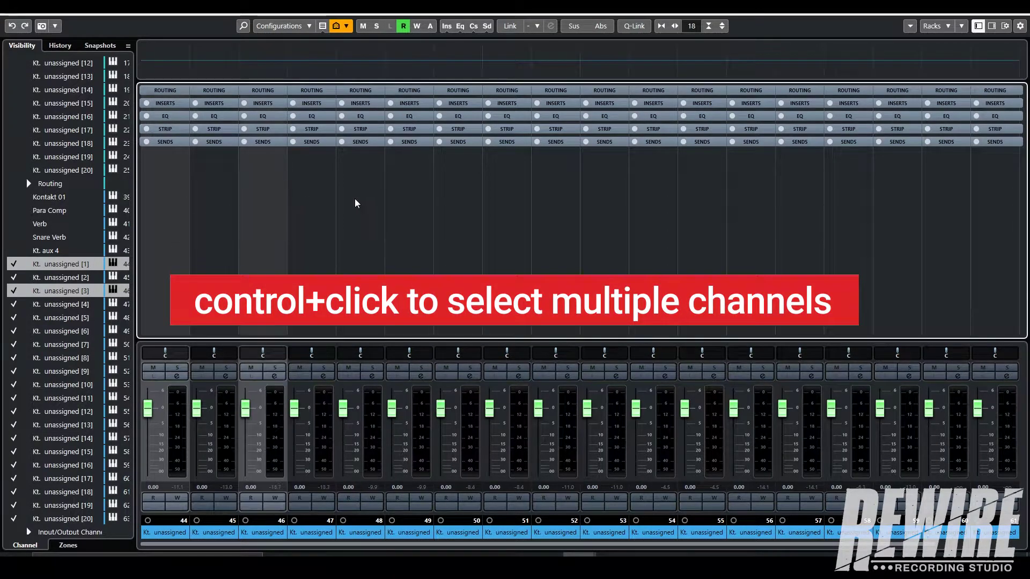
pyautogui.keyDown('ctrl'); pyautogui.click(357, 202); pyautogui.keyUp('ctrl')
pyautogui.keyDown('ctrl'); pyautogui.click(477, 205); pyautogui.keyUp('ctrl')
pyautogui.keyDown('ctrl'); pyautogui.click(544, 204); pyautogui.keyUp('ctrl')
pyautogui.keyDown('ctrl'); pyautogui.click(644, 204); pyautogui.keyUp('ctrl')
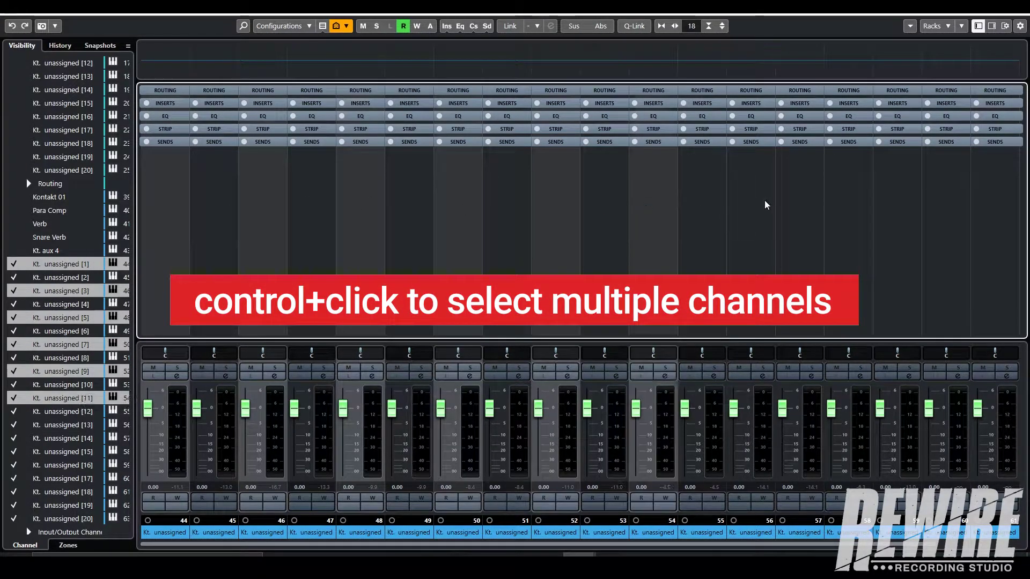
pyautogui.keyDown('ctrl'); pyautogui.click(770, 204); pyautogui.keyUp('ctrl')
pyautogui.keyDown('ctrl'); pyautogui.click(845, 203); pyautogui.keyUp('ctrl')
pyautogui.keyDown('ctrl'); pyautogui.click(945, 203); pyautogui.keyUp('ctrl')
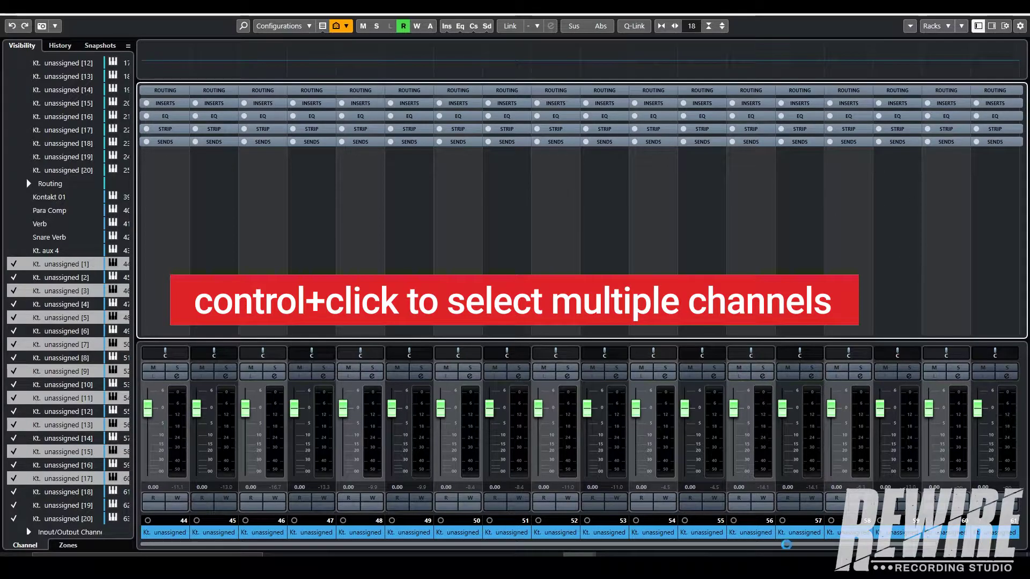
pyautogui.moveTo(786, 545); pyautogui.dragTo(952, 548)
pyautogui.keyDown('ctrl'); pyautogui.click(961, 217); pyautogui.keyUp('ctrl')
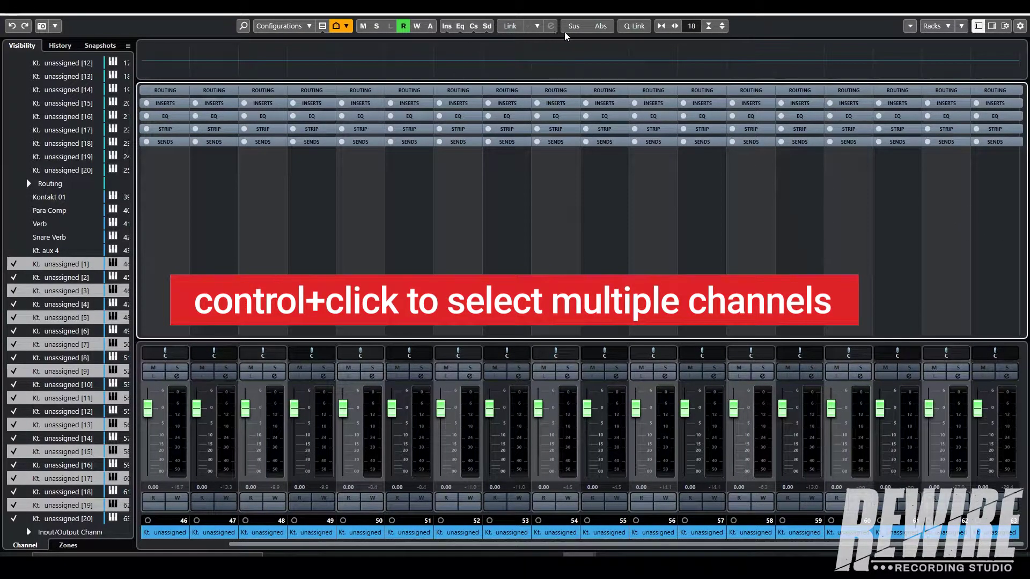
pyautogui.click(634, 26)
pyautogui.moveTo(660, 353); pyautogui.dragTo(346, 353)
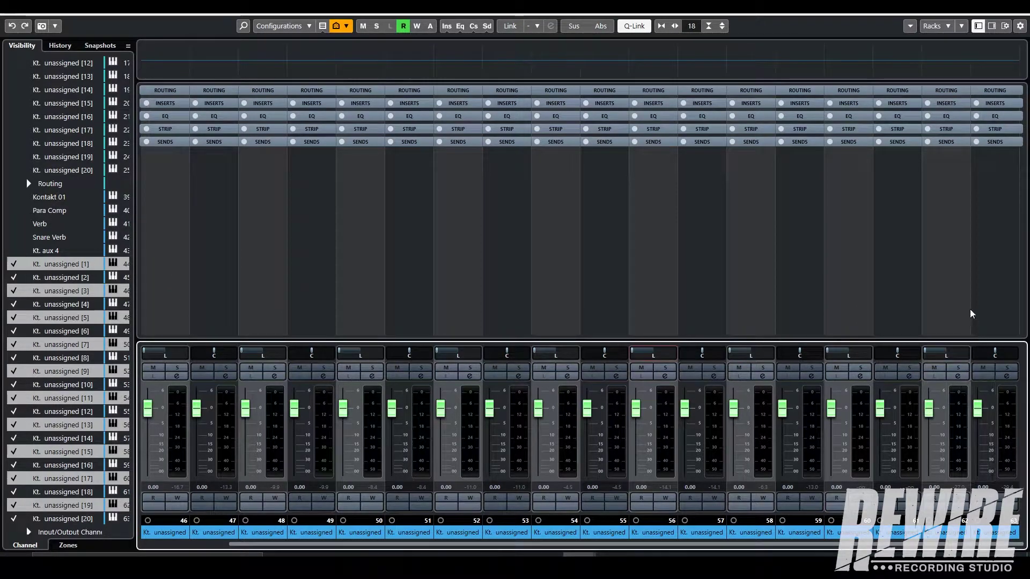
# Select all even-numbered channels from Kt. unassigned [20] down to [2] as one group, then return to the project window.
pyautogui.click(999, 260)
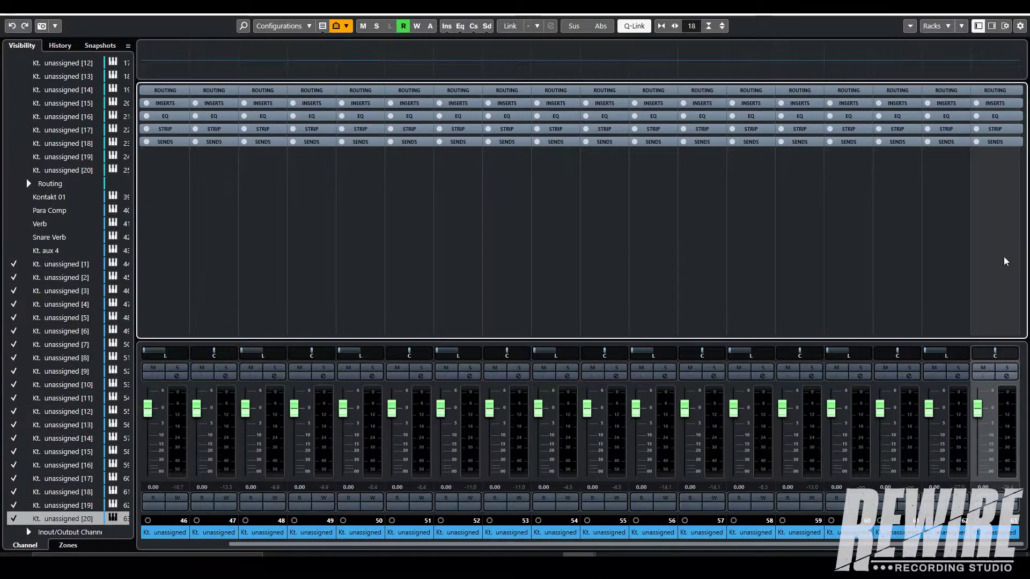
pyautogui.keyDown('ctrl'); pyautogui.click(894, 260); pyautogui.keyUp('ctrl')
pyautogui.keyDown('ctrl'); pyautogui.click(799, 243); pyautogui.keyUp('ctrl')
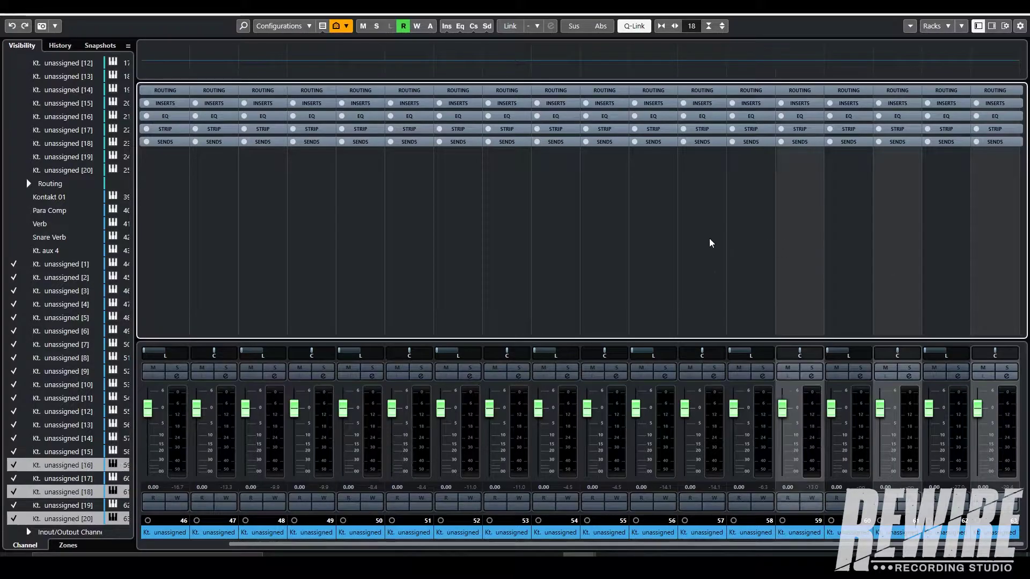
pyautogui.keyDown('ctrl'); pyautogui.click(711, 242); pyautogui.keyUp('ctrl')
pyautogui.keyDown('ctrl'); pyautogui.click(603, 238); pyautogui.keyUp('ctrl')
pyautogui.keyDown('ctrl'); pyautogui.click(518, 239); pyautogui.keyUp('ctrl')
pyautogui.keyDown('ctrl'); pyautogui.click(427, 240); pyautogui.keyUp('ctrl')
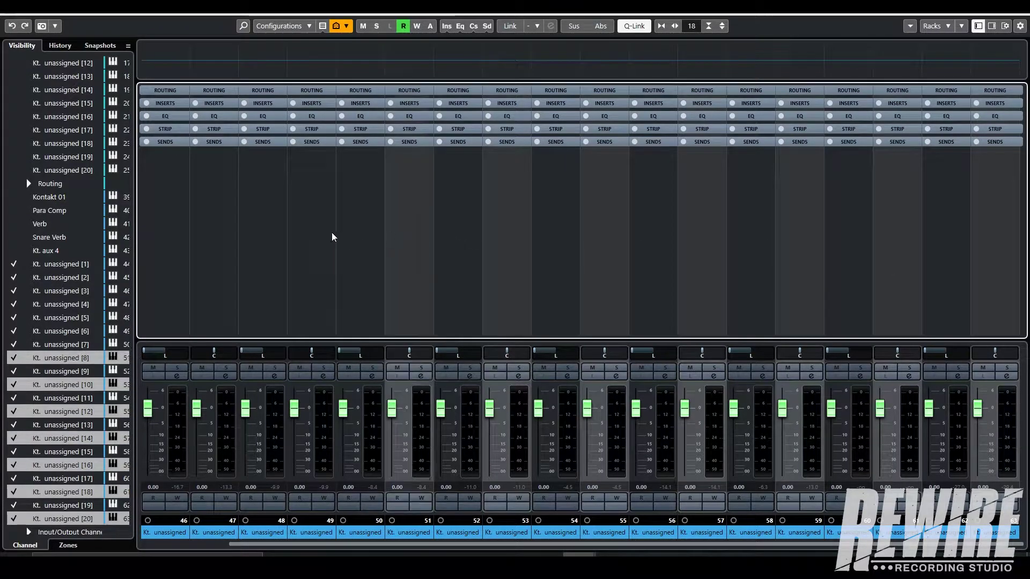
pyautogui.keyDown('ctrl'); pyautogui.click(328, 236); pyautogui.keyUp('ctrl')
pyautogui.keyDown('ctrl'); pyautogui.click(214, 235); pyautogui.keyUp('ctrl')
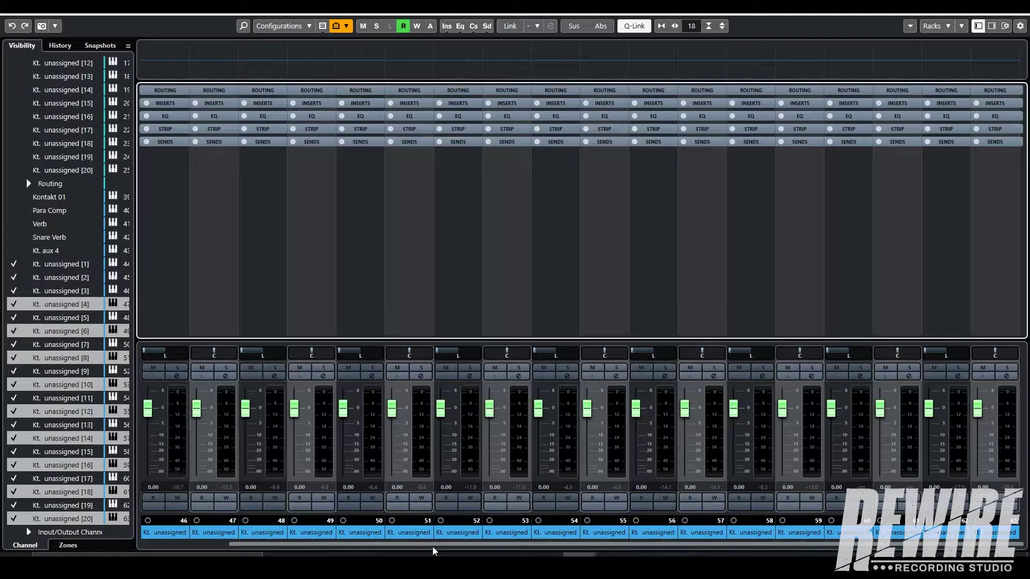
pyautogui.hscroll(-2, 435, 551)
pyautogui.keyDown('ctrl'); pyautogui.click(203, 264); pyautogui.keyUp('ctrl')
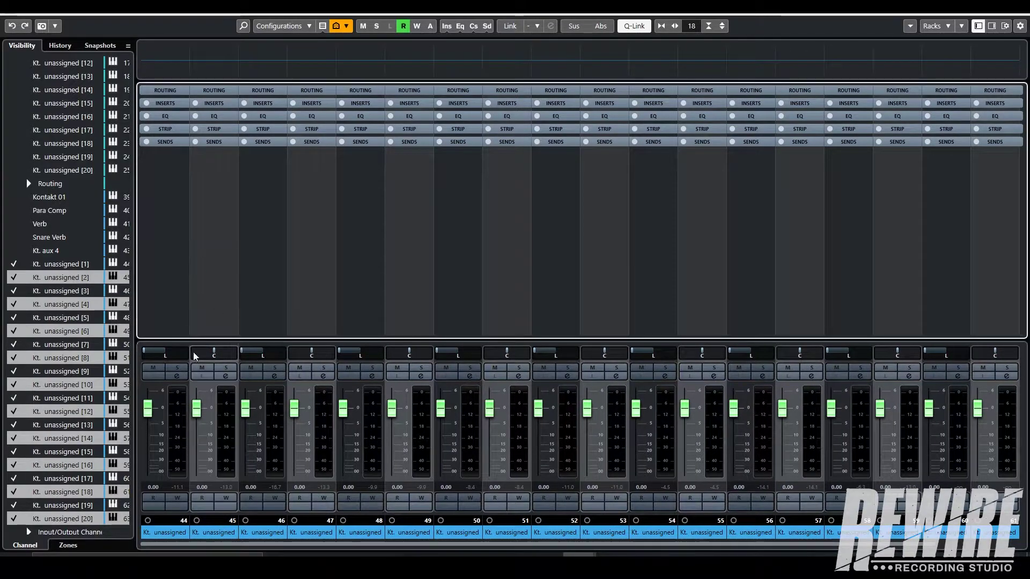
pyautogui.press('F3')
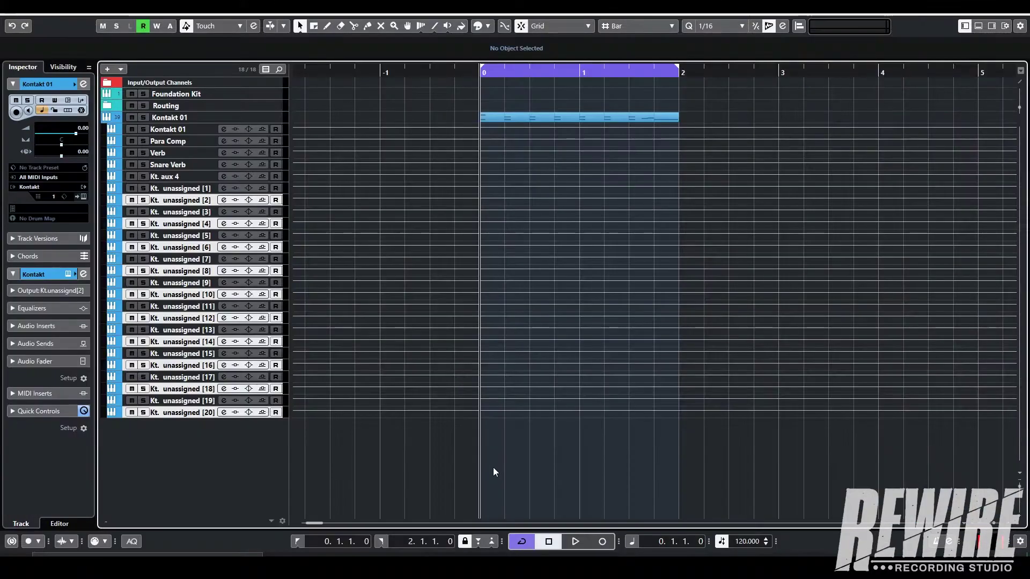
# Play the loop to check the signal on Kontakt 01's main, aux and unassigned outputs.
pyautogui.scroll(3, 509, 155)
pyautogui.scroll(-1, 506, 133)
pyautogui.press('space')
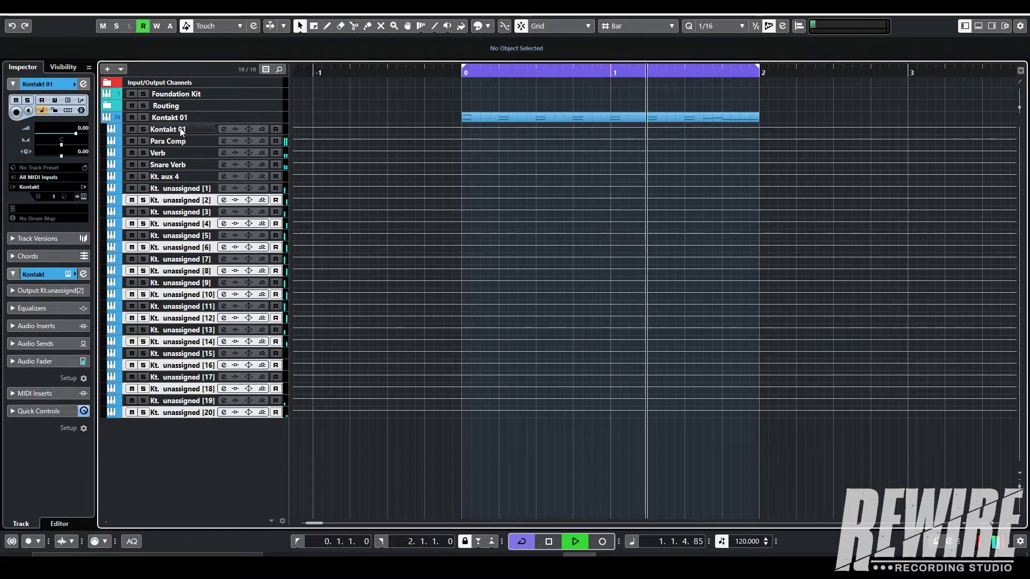
pyautogui.press('space')
# Open Kontakt 01's instrument window and place it beside the track list to compare its output section with the channels.
pyautogui.click(119, 121)
pyautogui.click(84, 197)
pyautogui.moveTo(308, 28); pyautogui.dragTo(573, 272)
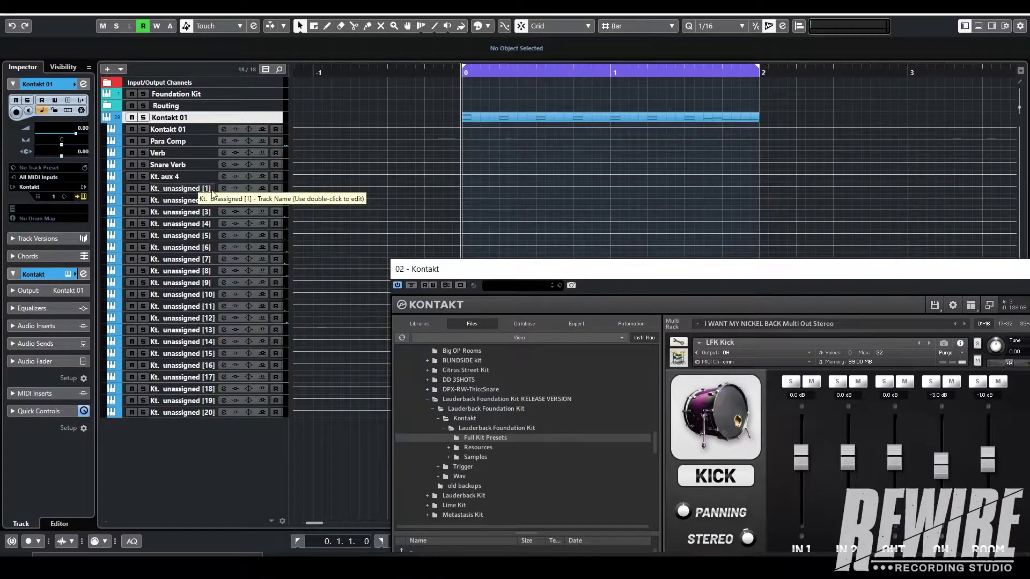
pyautogui.moveTo(683, 274); pyautogui.dragTo(446, 50)
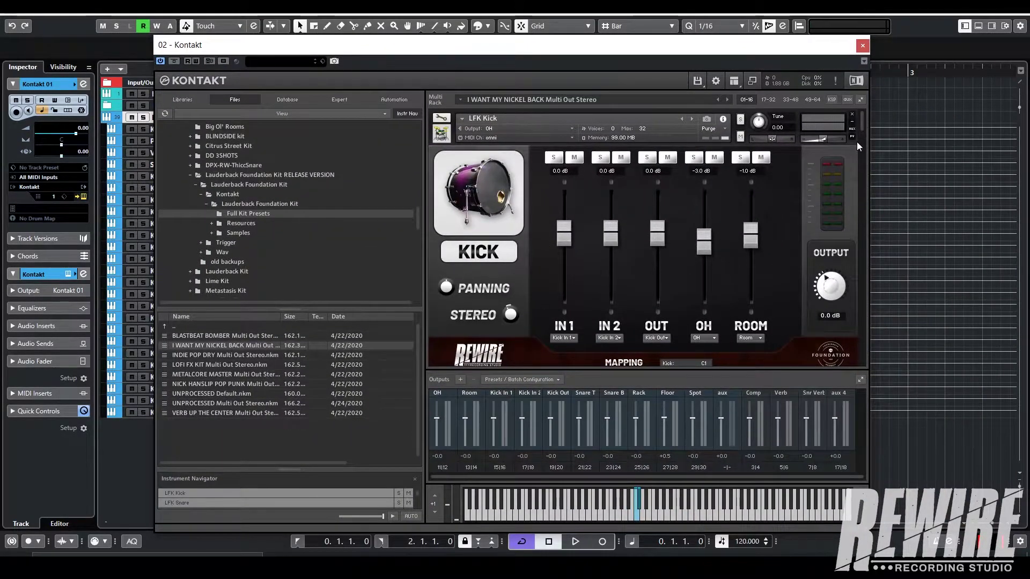
pyautogui.moveTo(862, 125)
pyautogui.mouseDown()
pyautogui.moveTo(865, 136)
pyautogui.moveTo(865, 123)
pyautogui.mouseUp()
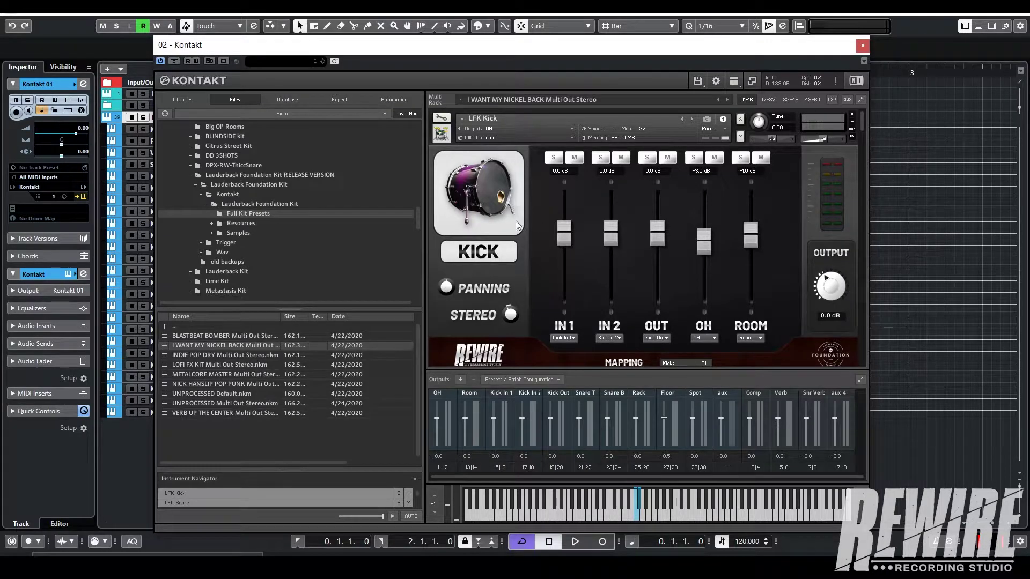
pyautogui.moveTo(490, 63); pyautogui.dragTo(629, 69)
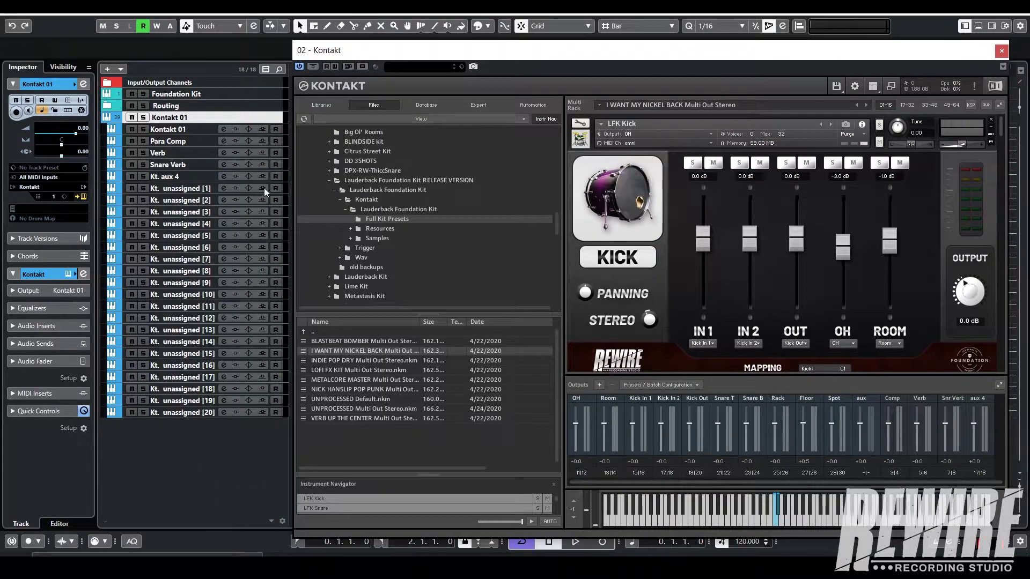
pyautogui.click(223, 153)
pyautogui.moveTo(452, 50); pyautogui.dragTo(397, 47)
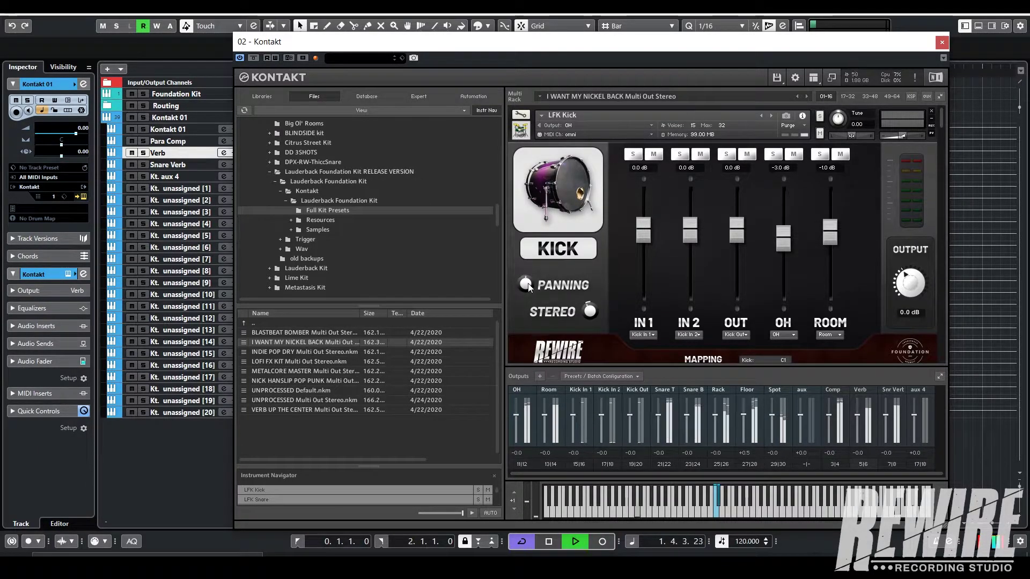
# Stop playback, examine the output assignments of the drum instruments in the Kontakt rack, and close the instrument window.
pyautogui.press('space')
pyautogui.moveTo(941, 126); pyautogui.dragTo(933, 313)
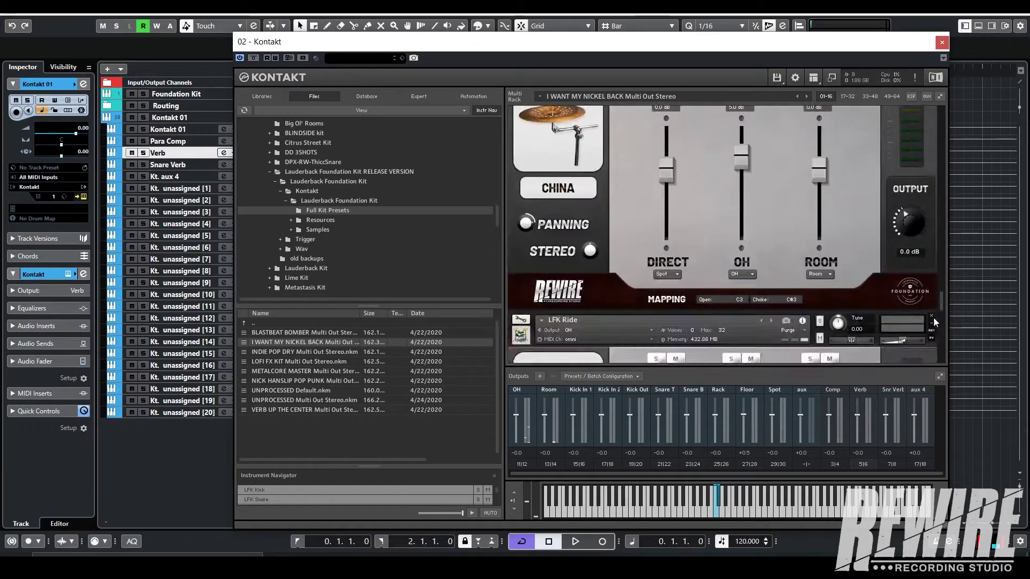
pyautogui.moveTo(831, 14); pyautogui.dragTo(767, 24)
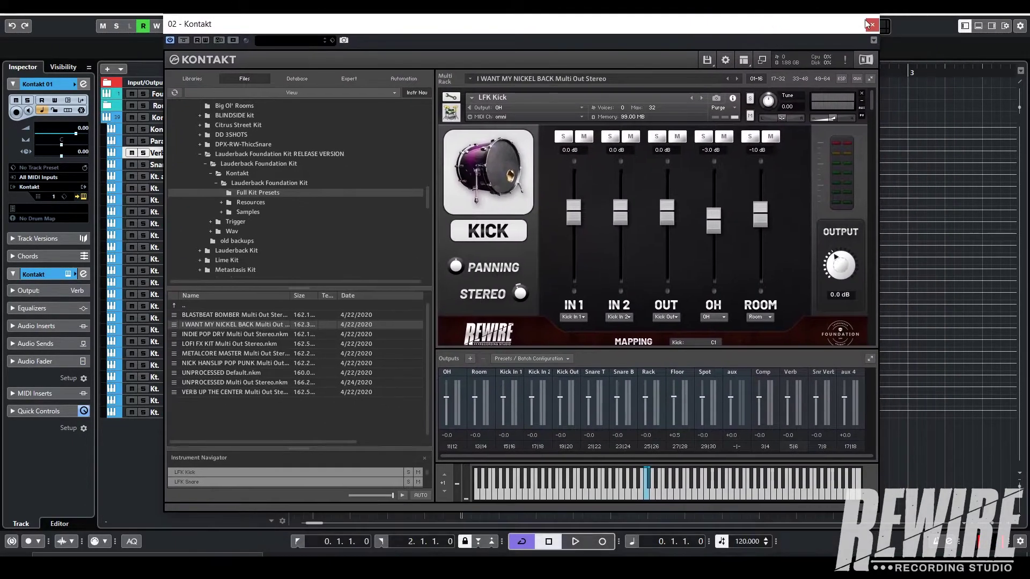
pyautogui.click(873, 25)
# Examine the group tracks Overhead through Para Snare Verb in the Routing folder as destinations for Kt. unassigned [1] through [20].
pyautogui.click(185, 194)
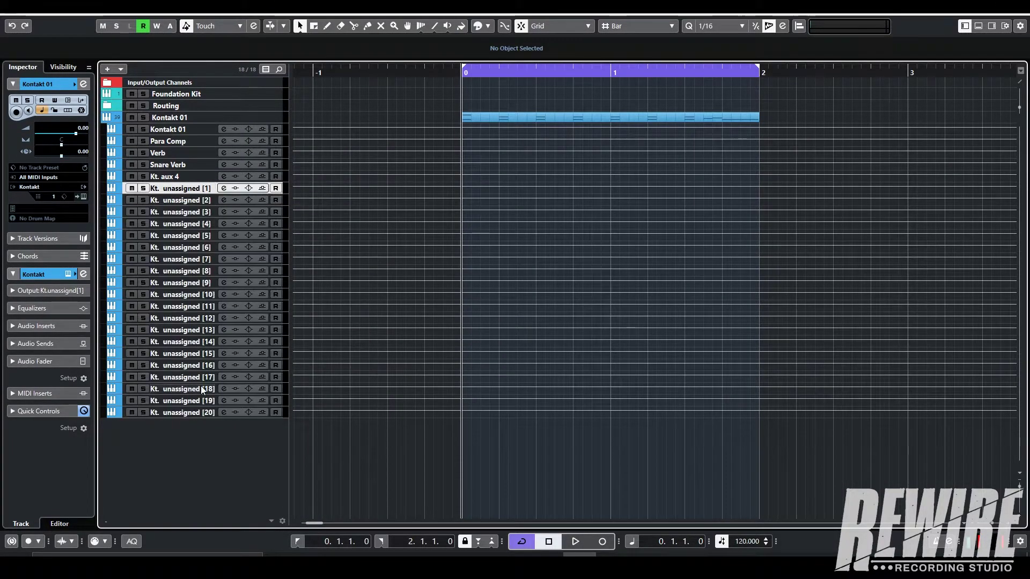
pyautogui.keyDown('shift'); pyautogui.click(199, 412); pyautogui.keyUp('shift')
pyautogui.click(108, 105)
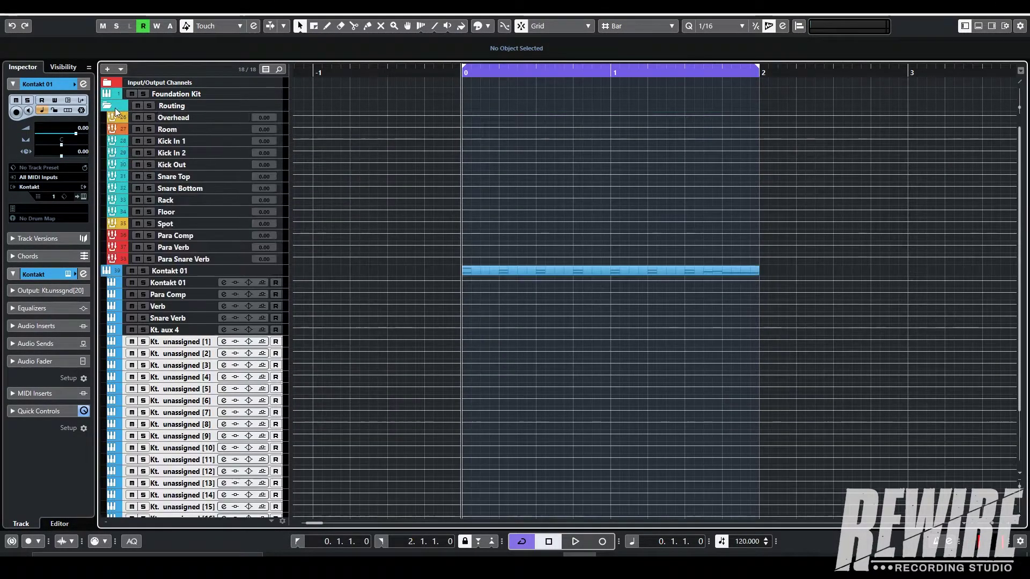
pyautogui.click(204, 118)
pyautogui.keyDown('shift'); pyautogui.click(183, 260); pyautogui.keyUp('shift')
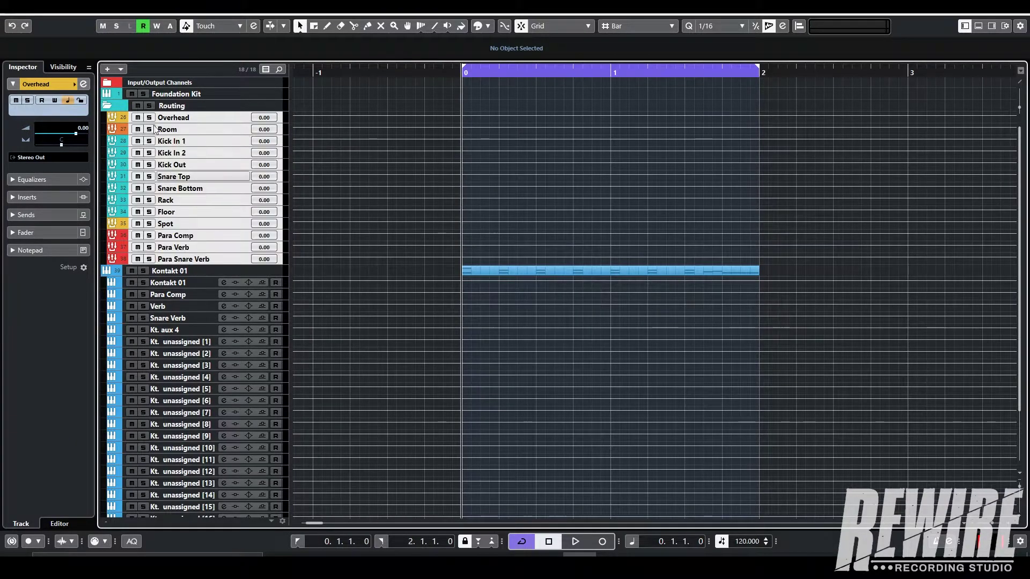
pyautogui.click(107, 106)
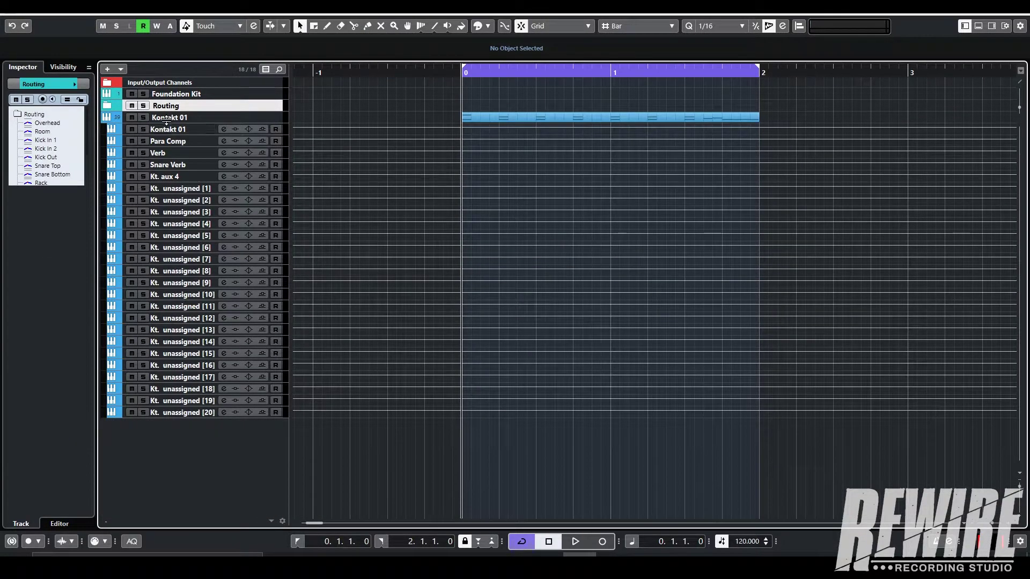
# Rename Kontakt 01's outputs Kt. unassigned [1] and [2] as Overhead L and Overhead R.
pyautogui.click(191, 188)
pyautogui.click(198, 412)
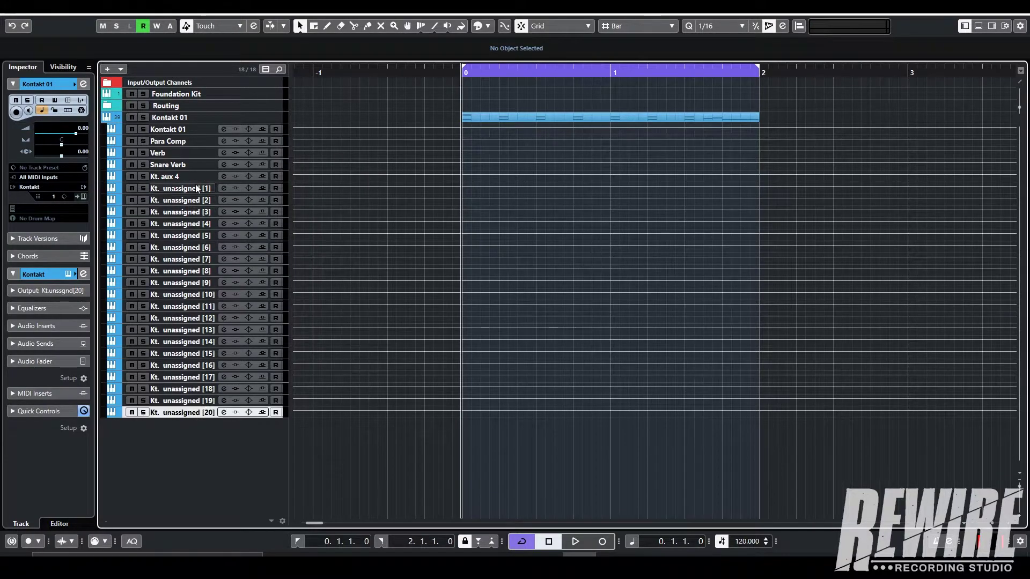
pyautogui.doubleClick(197, 189)
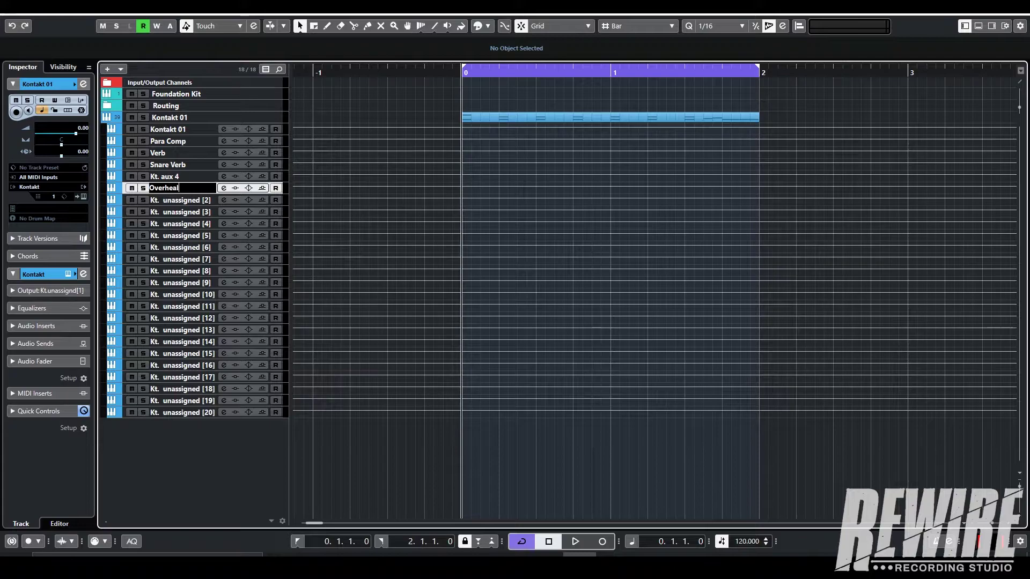
pyautogui.write('Overhead L')
pyautogui.press('Tab')
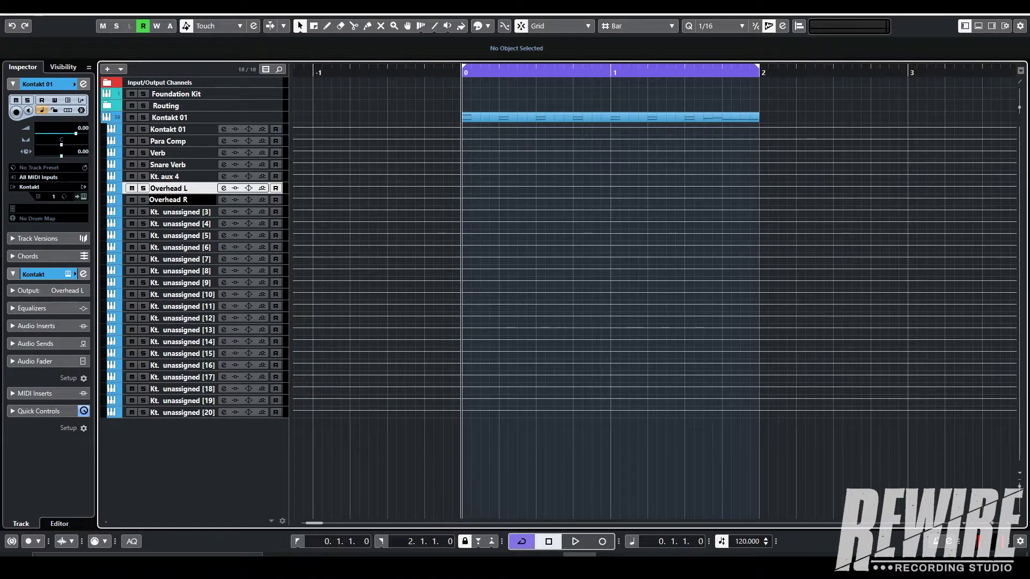
# Solo Kt. unassigned [3] and [4] together, play the loop briefly to check them, and clear the solo.
pyautogui.click(202, 212)
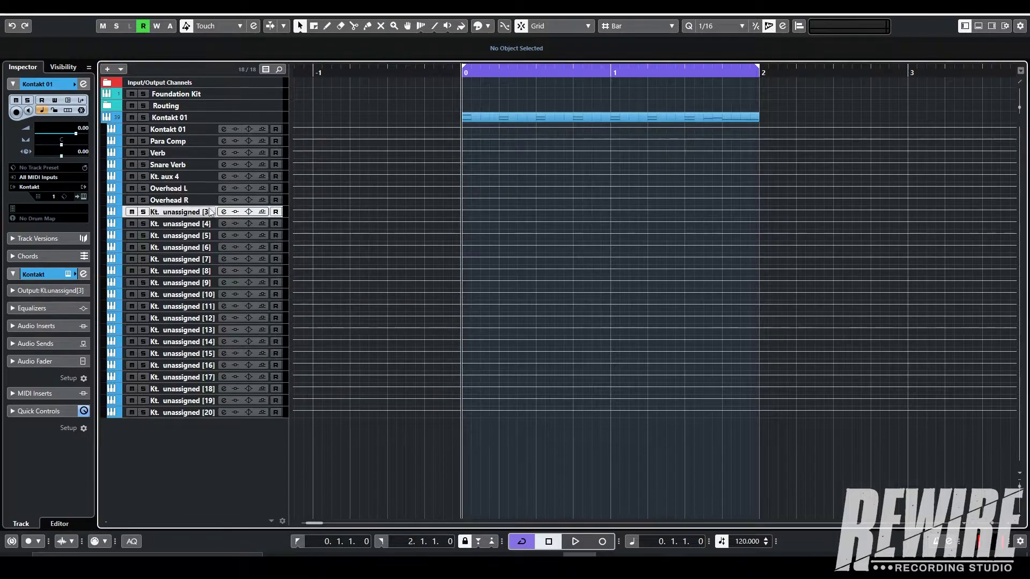
pyautogui.keyDown('shift'); pyautogui.click(182, 224); pyautogui.keyUp('shift')
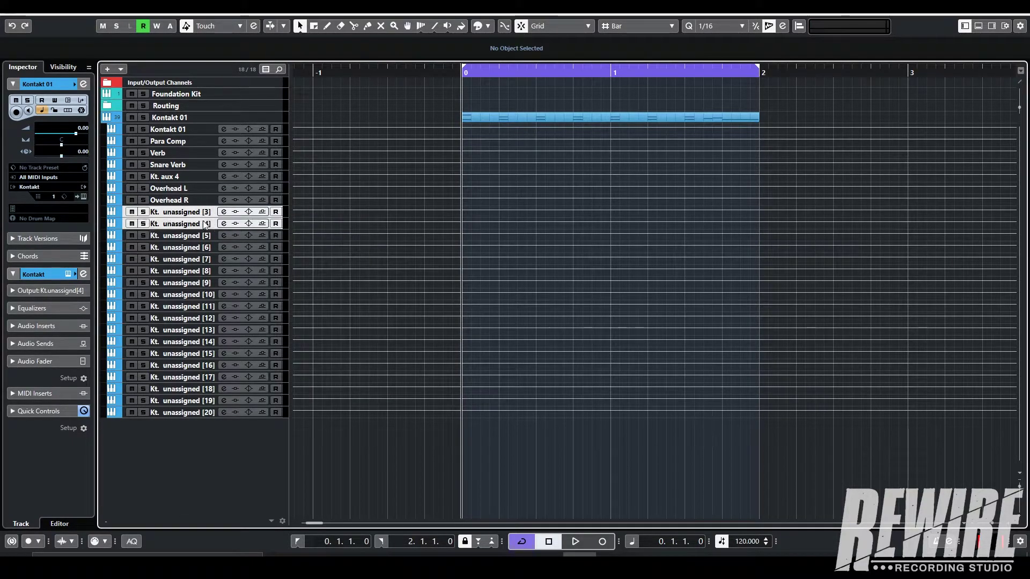
pyautogui.press('s')
pyautogui.press('space')
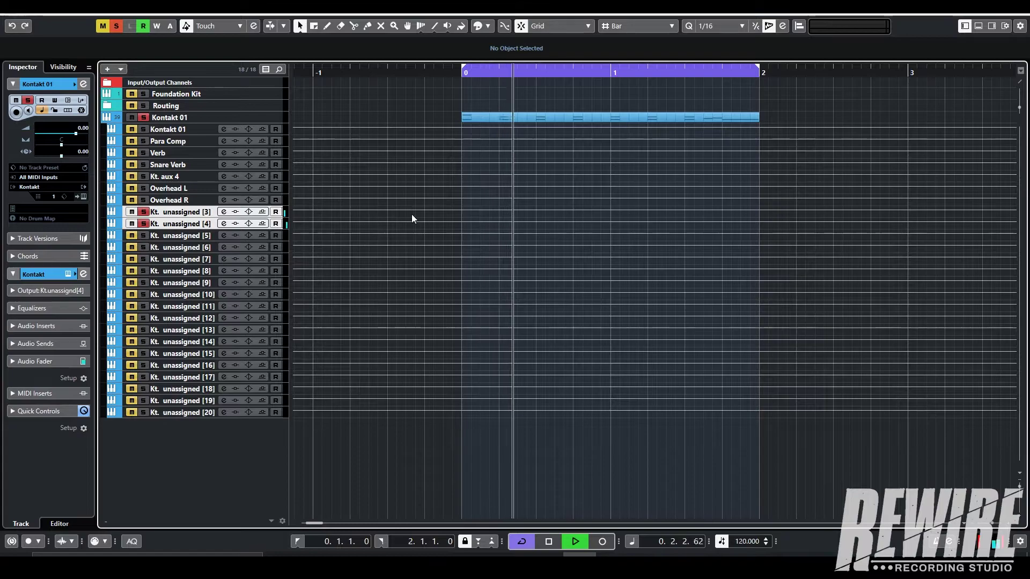
pyautogui.press('space')
pyautogui.press('s')
# Rename Kt. unassigned [3] and [4] as Room L and Room R.
pyautogui.doubleClick(192, 214)
pyautogui.write('Room L')
pyautogui.press('Tab')
pyautogui.write('Roo')
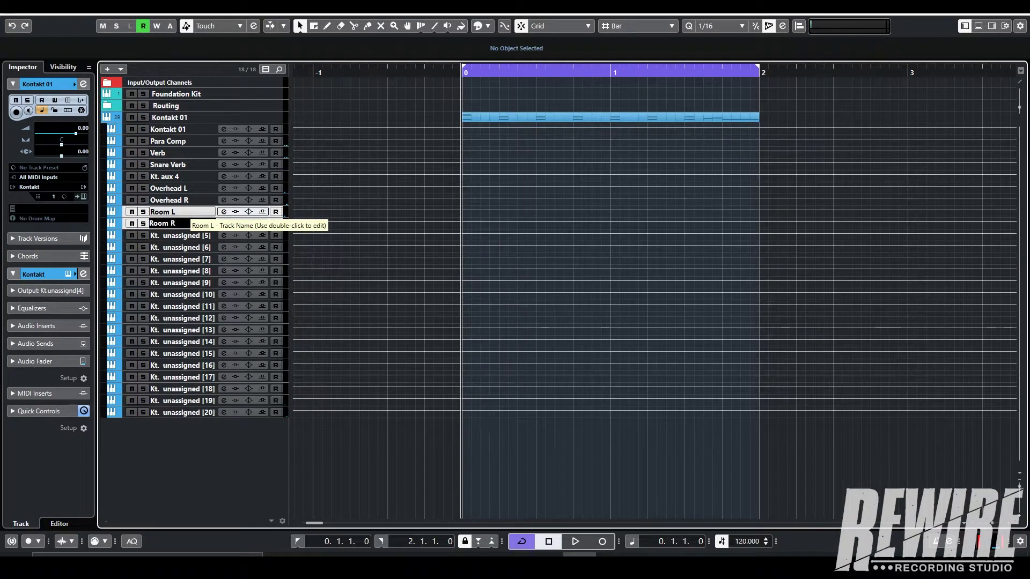
pyautogui.press('Tab')
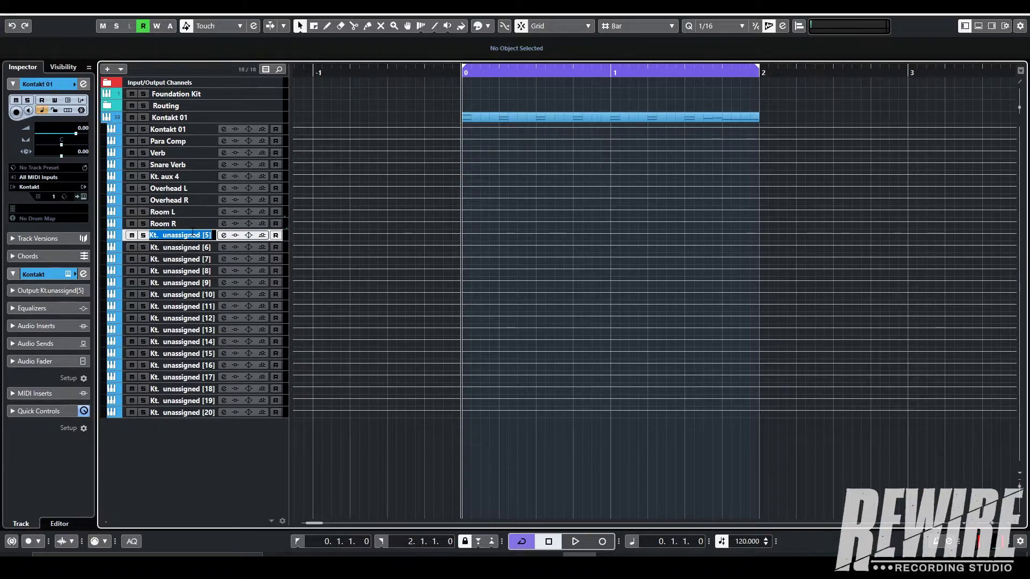
# Rename both Kt. unassigned [5] and [6] as Kick In 1.
pyautogui.write('Kick In')
pyautogui.press('Tab')
pyautogui.write('Kick In 1')
pyautogui.press('Return')
# Play the loop with the two Kick In 1 outputs soloed, stop it, and clear the solo.
pyautogui.keyDown('shift'); pyautogui.click(190, 245); pyautogui.keyUp('shift')
pyautogui.press('space')
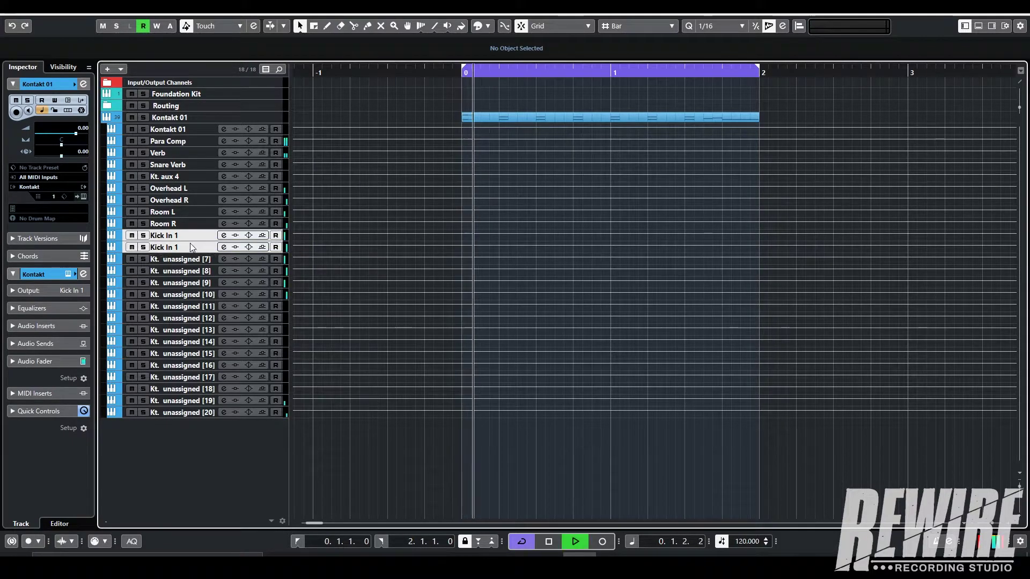
pyautogui.press('s')
pyautogui.press('space')
pyautogui.press('s')
# Rename Kt. unassigned [7] and [8] as Kick In 2, and Kt. unassigned [9] as Kick Out.
pyautogui.click(172, 259)
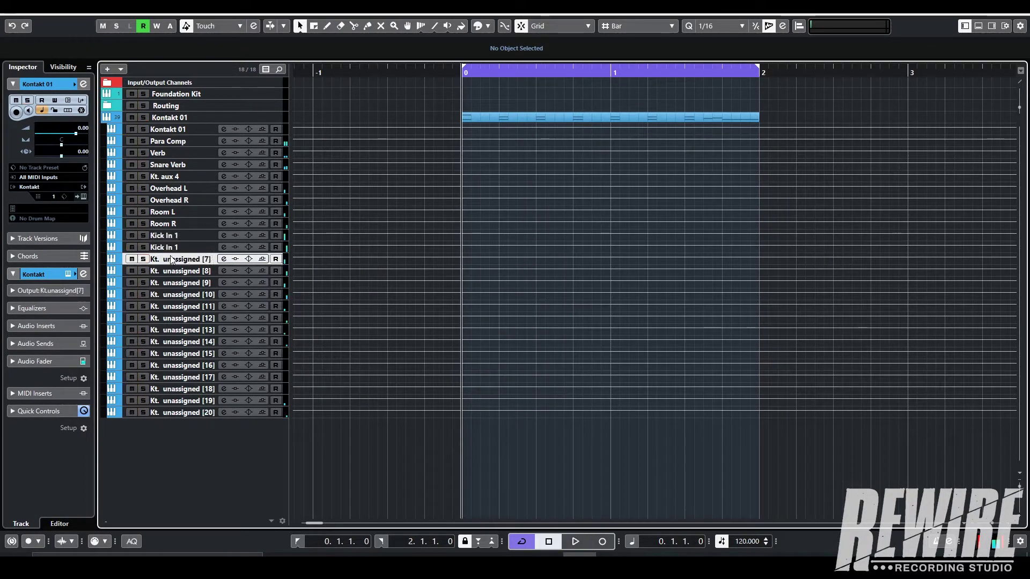
pyautogui.doubleClick(190, 260)
pyautogui.write('Kick In 2')
pyautogui.press('Tab')
pyautogui.write('K')
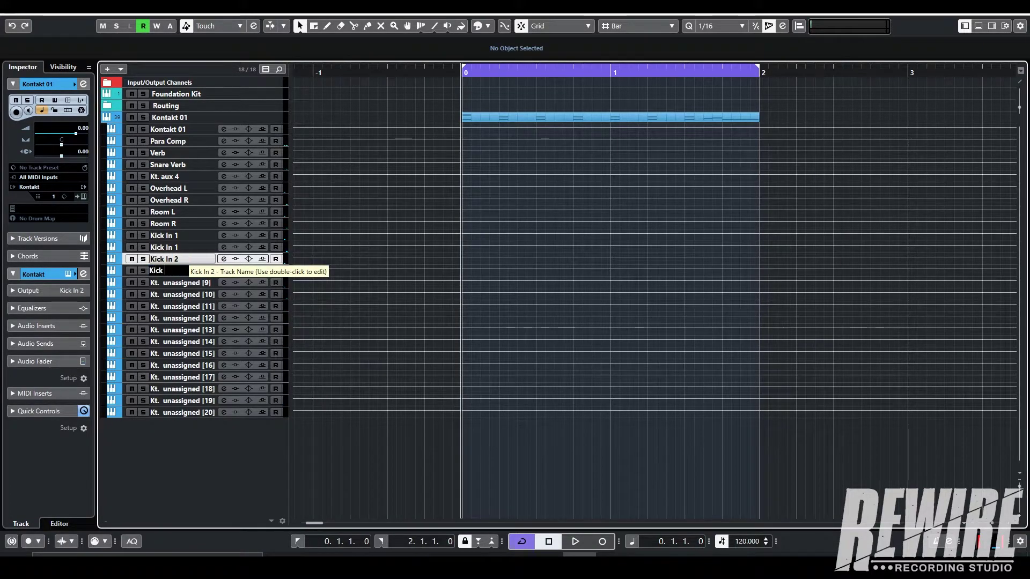
pyautogui.press('Tab')
pyautogui.write('Kick Out')
pyautogui.press('Tab')
pyautogui.press('Escape')
# Audition Kt. unassigned [10] and [11] in solo with the loop playing, and clear the solo.
pyautogui.click(232, 294)
pyautogui.keyDown('shift'); pyautogui.click(233, 307); pyautogui.keyUp('shift')
pyautogui.press('s')
pyautogui.press('space')
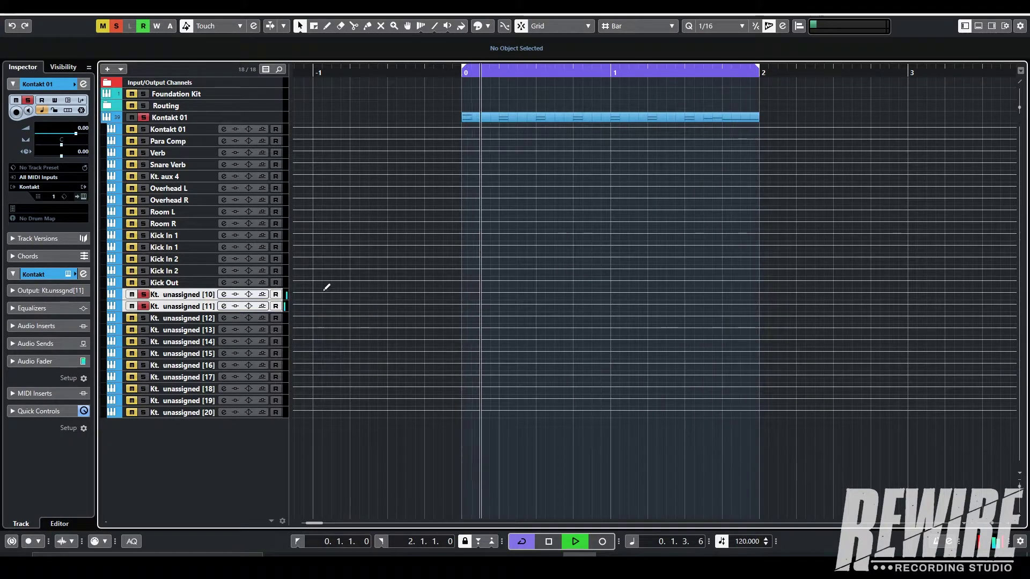
pyautogui.press('space')
pyautogui.press('s')
# Review the named outputs pair by pair: Overhead L/R, Room L/R, Kick In 1 and Kick In 2.
pyautogui.click(183, 221)
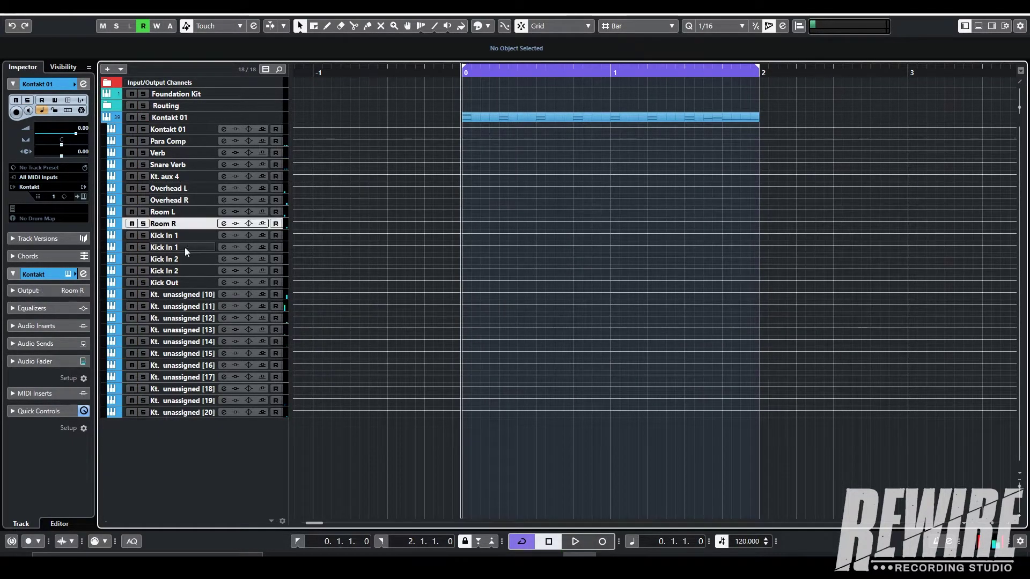
pyautogui.click(186, 260)
pyautogui.click(186, 189)
pyautogui.keyDown('shift'); pyautogui.click(185, 201); pyautogui.keyUp('shift')
pyautogui.click(185, 213)
pyautogui.keyDown('shift'); pyautogui.click(185, 224); pyautogui.keyUp('shift')
pyautogui.click(191, 236)
pyautogui.keyDown('shift'); pyautogui.click(187, 256); pyautogui.keyUp('shift')
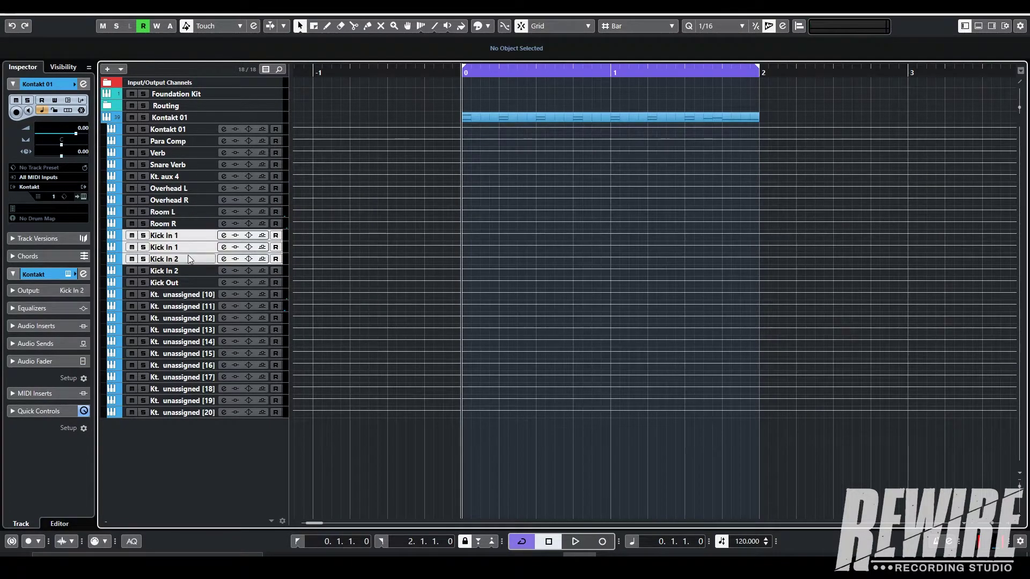
pyautogui.click(189, 260)
pyautogui.keyDown('shift'); pyautogui.click(189, 271); pyautogui.keyUp('shift')
# Rename Kt. unassigned [10] as Kick Out, and Kt. unassigned [11] and [12] as Snare Top.
pyautogui.doubleClick(186, 294)
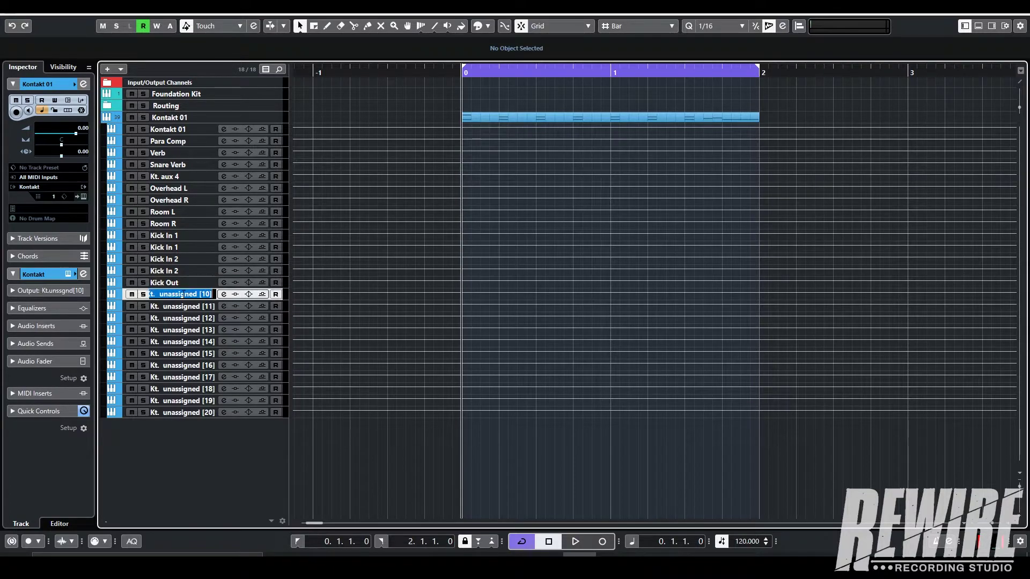
pyautogui.write('Kci')
pyautogui.write('k Out')
pyautogui.click(189, 306)
pyautogui.write('Snare Top')
pyautogui.press('Tab')
pyautogui.write('Snare Top')
pyautogui.press('Tab')
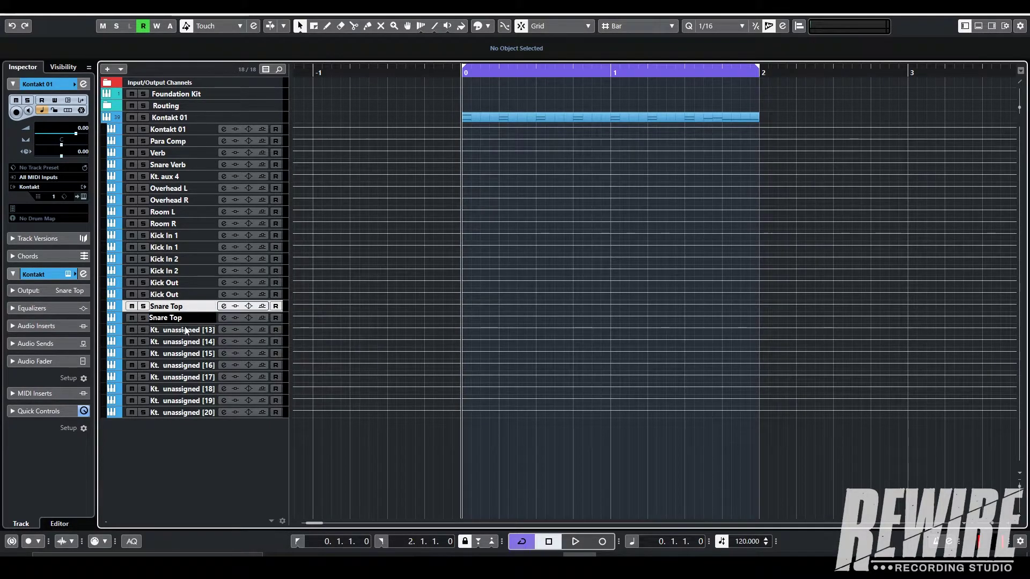
# Rename both Kt. unassigned [13] and [14] as Snare Bottom.
pyautogui.write('Snare Bottom')
pyautogui.press('Tab')
pyautogui.write('Snare Bottom')
pyautogui.press('Tab')
# Rename Kt. unassigned [15] and [16] as Rack Tom, and [17] and [18] as Floor Tom.
pyautogui.write('Rack Tom')
pyautogui.press('Tab')
pyautogui.write('Rack Tom')
pyautogui.press('Tab')
pyautogui.write('Floor Tom')
pyautogui.press('Tab')
pyautogui.write('Floor')
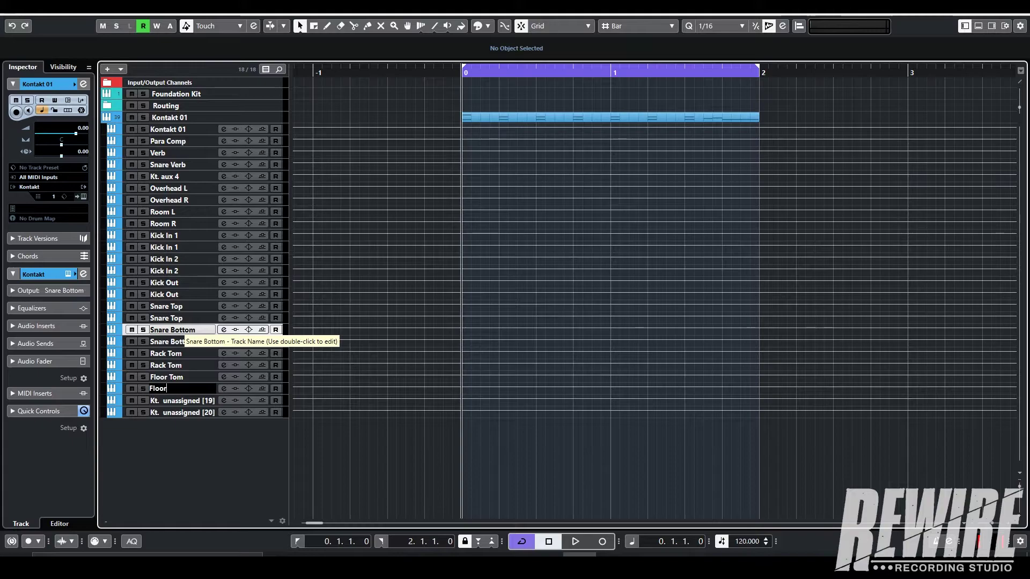
pyautogui.write(' Tom')
pyautogui.press('Tab')
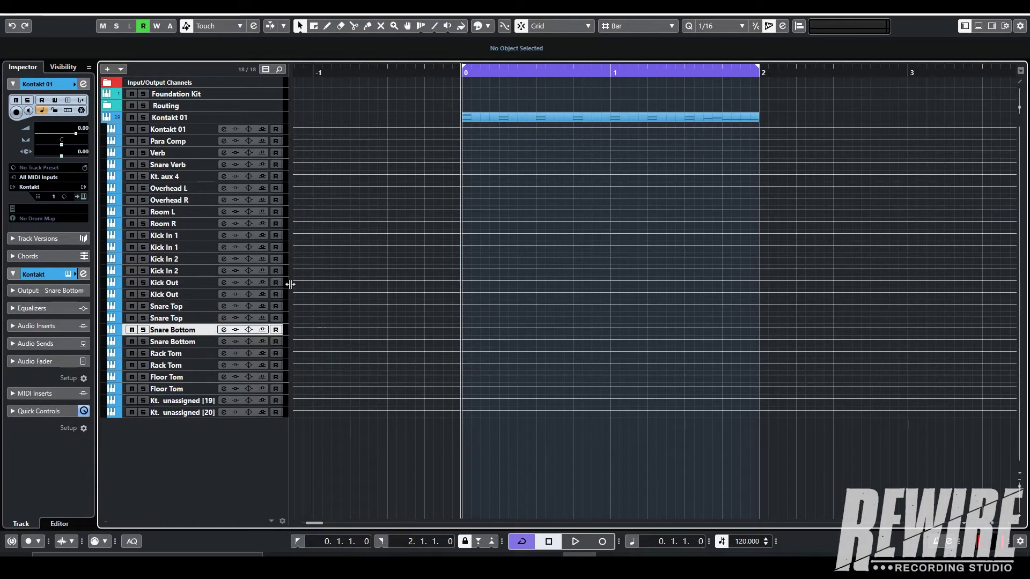
# Open Kontakt 01's instrument window to check which output follows Floor, and close it.
pyautogui.click(177, 121)
pyautogui.click(83, 196)
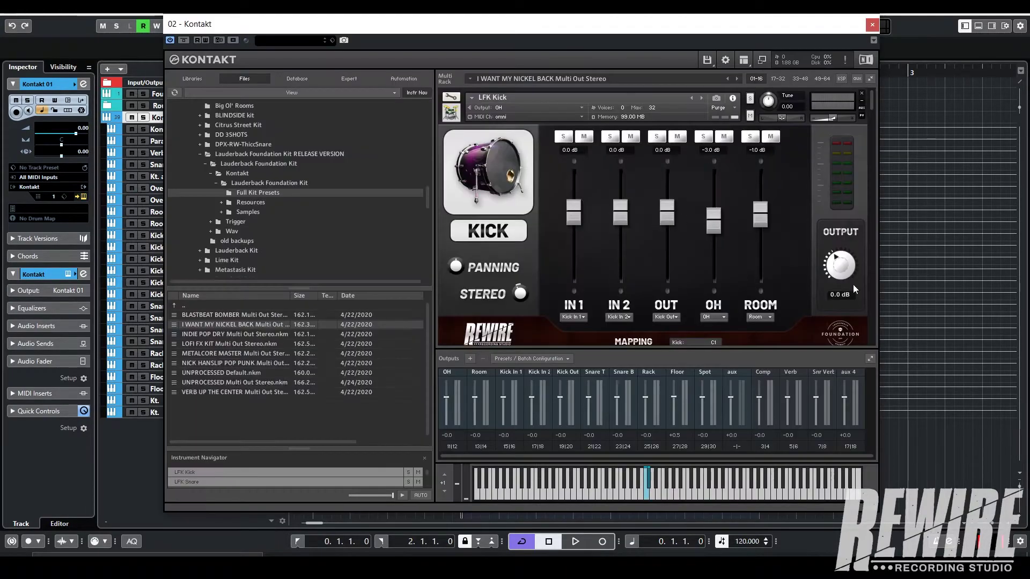
pyautogui.click(866, 26)
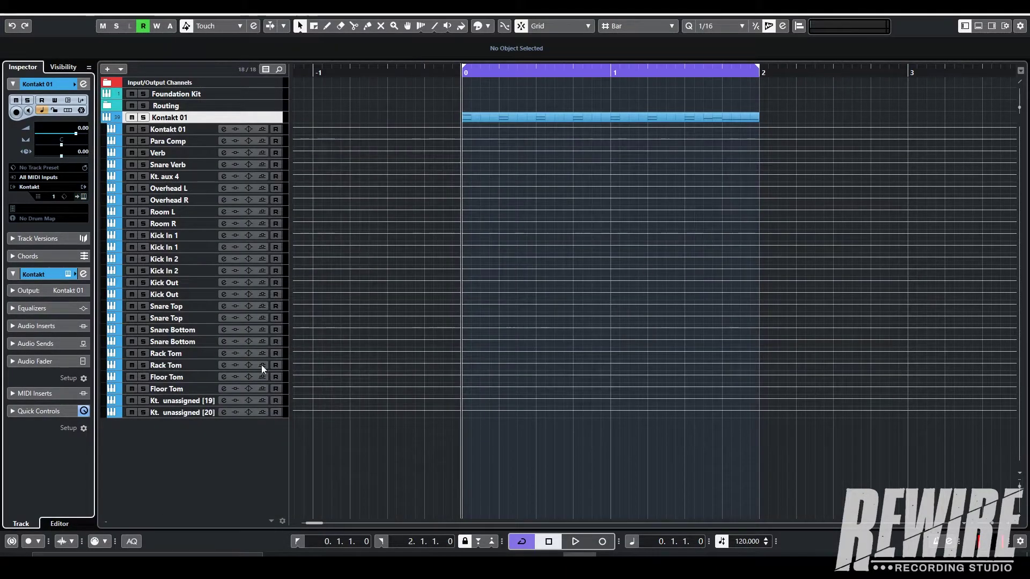
# Rename both Kt. unassigned [19] and [20] as Spot Mics.
pyautogui.doubleClick(185, 402)
pyautogui.write('Spot Mics')
pyautogui.press('Tab')
pyautogui.write('Spot Mics')
pyautogui.press('Return')
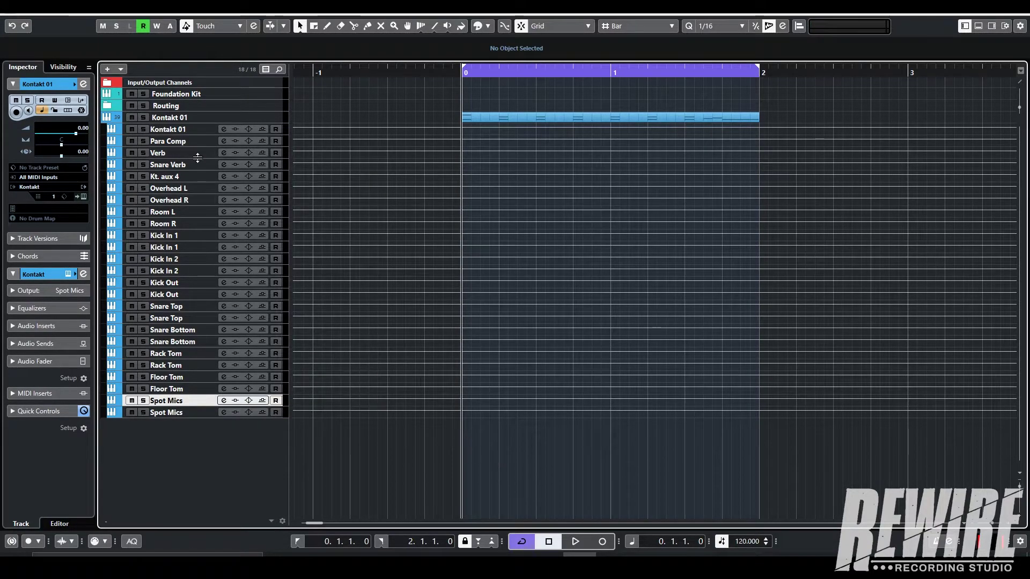
# Play the loop briefly to check the signal on the named outputs, and select Para Comp through Spot Mics.
pyautogui.press('space')
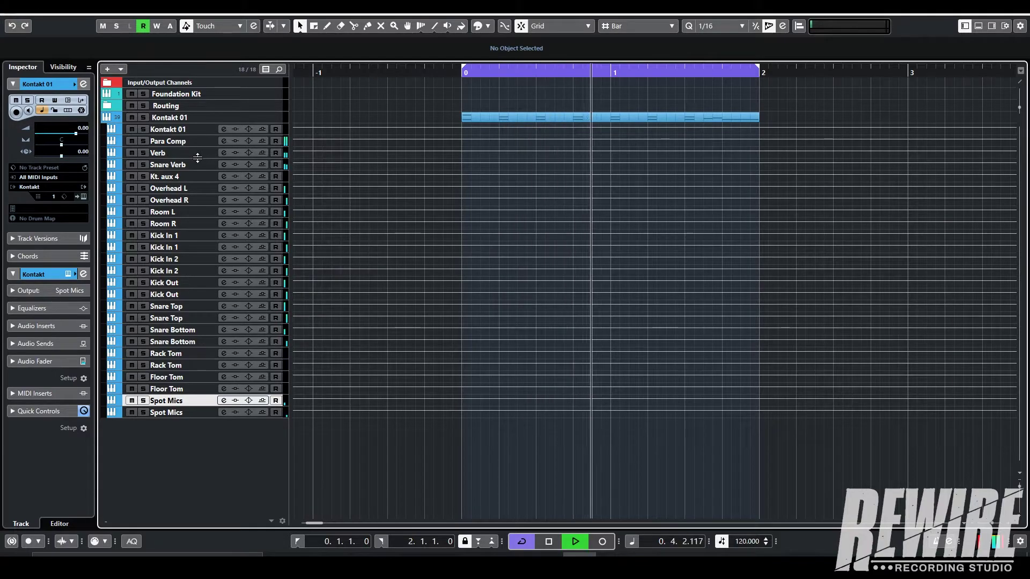
pyautogui.press('space')
pyautogui.click(201, 411)
pyautogui.keyDown('shift'); pyautogui.click(209, 143); pyautogui.keyUp('shift')
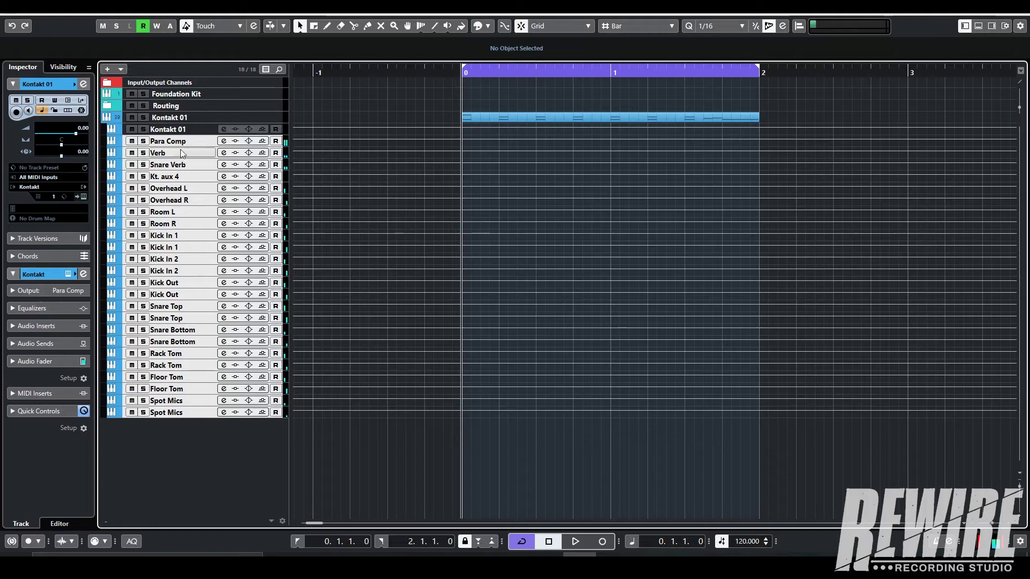
# Expand the Routing folder and step through its group tracks from Overhead to Para Snare Verb.
pyautogui.click(173, 107)
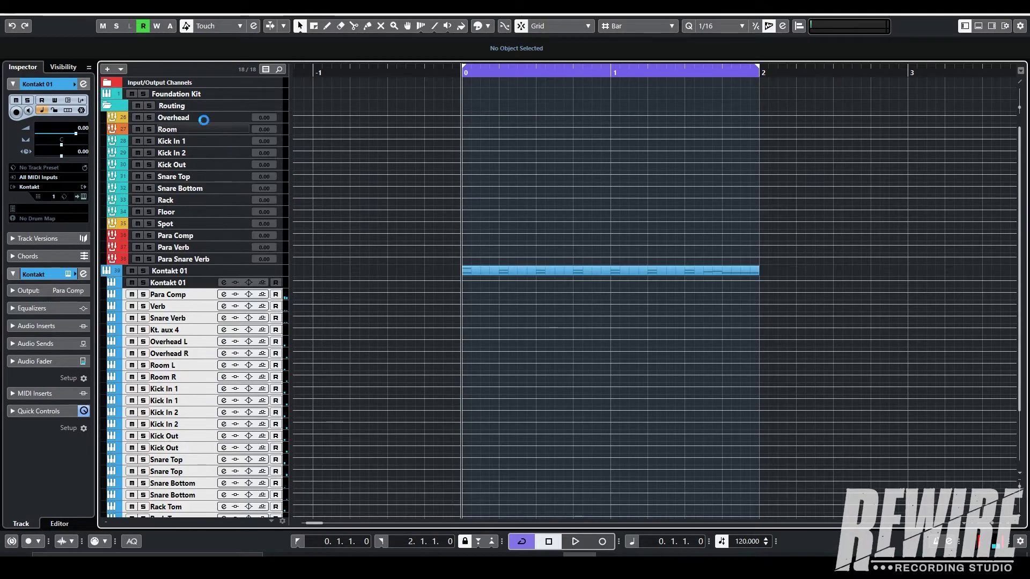
pyautogui.click(183, 121)
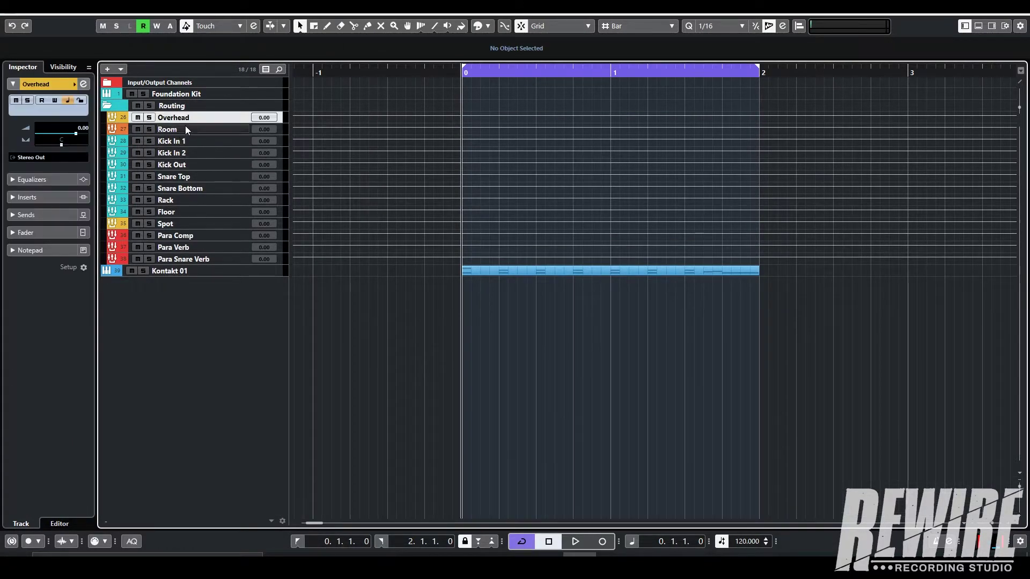
pyautogui.press('Down')
pyautogui.press('Down')
pyautogui.press('Down')
pyautogui.press('Down')
pyautogui.press('Down')
pyautogui.press('Down')
pyautogui.press('Down')
pyautogui.press('Down')
pyautogui.press('Down')
pyautogui.press('Down')
pyautogui.press('Down')
pyautogui.press('Down')
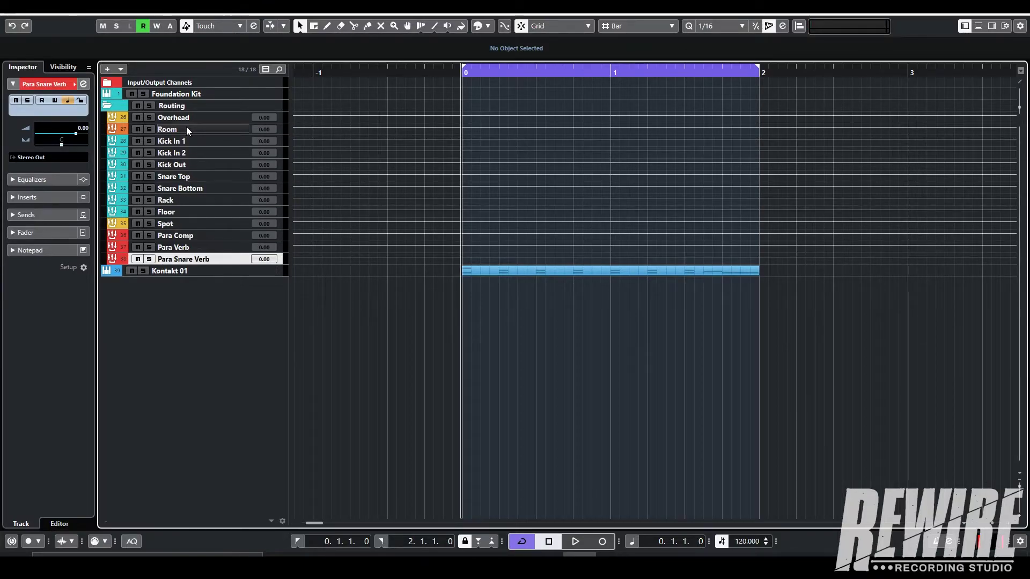
# Add 13 stereo group tracks below Para Snare Verb in the Routing folder.
pyautogui.rightClick(231, 302)
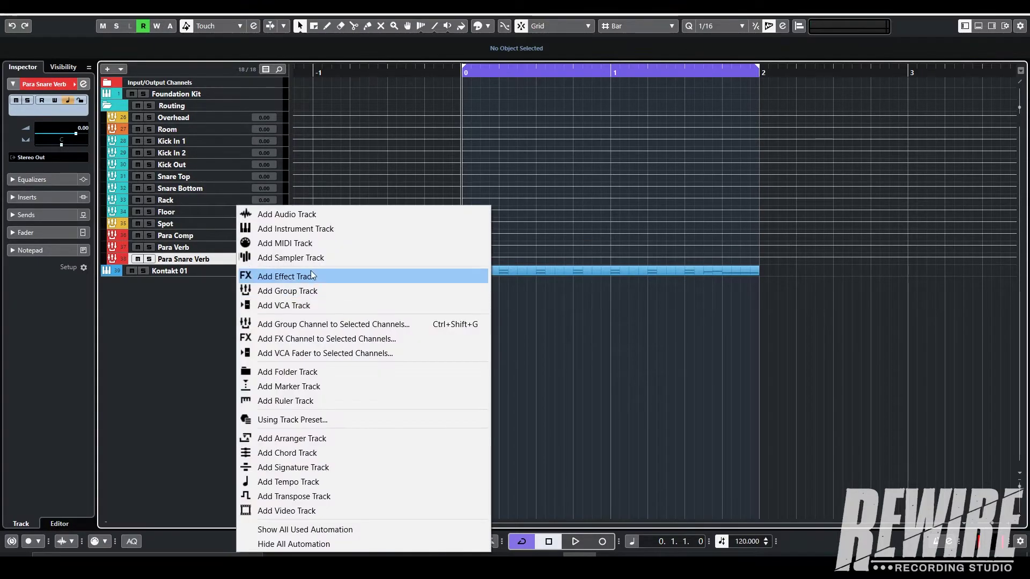
pyautogui.click(154, 353)
pyautogui.rightClick(171, 339)
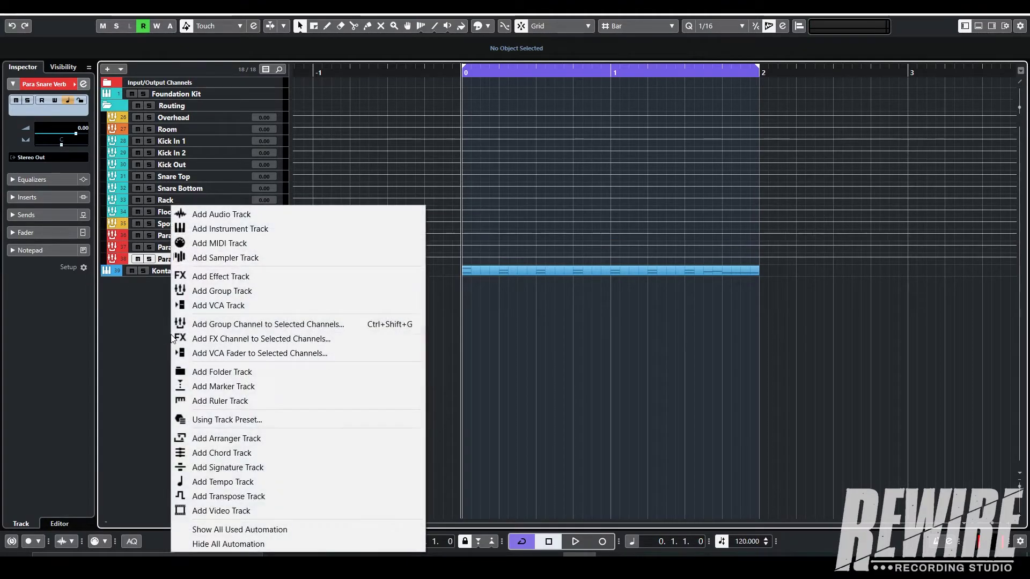
pyautogui.click(288, 324)
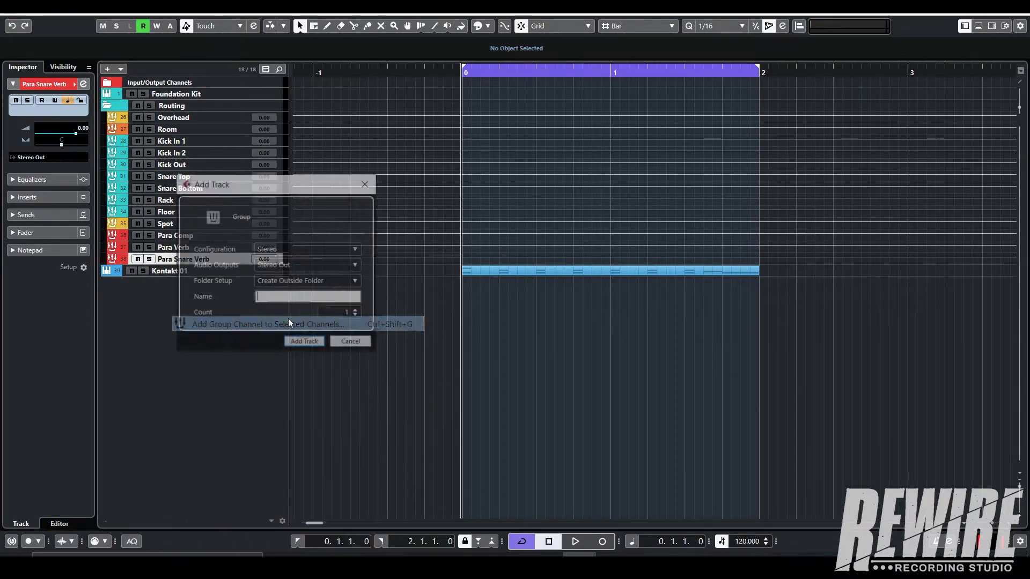
pyautogui.click(345, 312)
pyautogui.write('3')
pyautogui.click(305, 343)
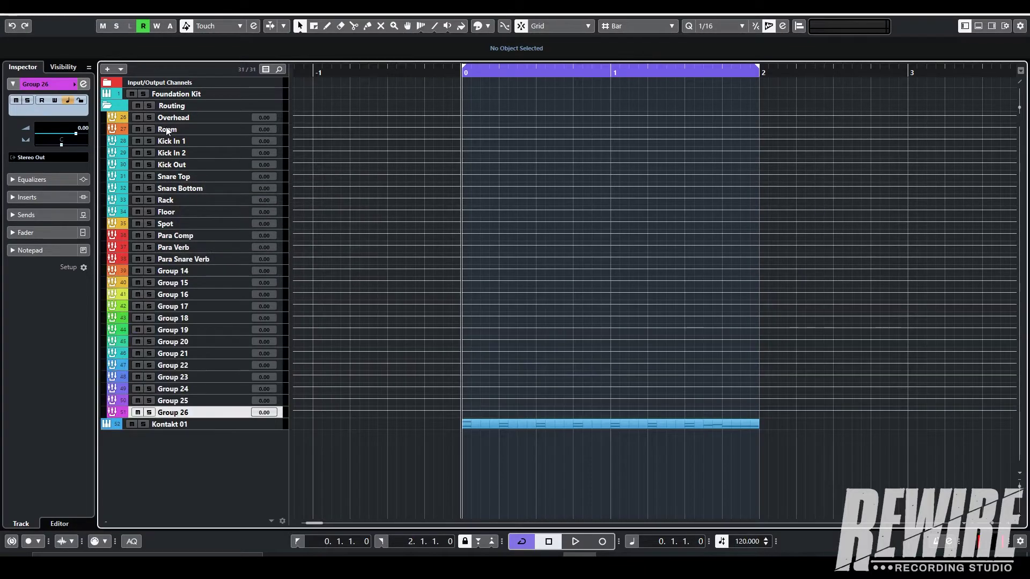
# Expand the Kontakt 01 outputs for comparison and delete the group tracks Group 14 through Group 26.
pyautogui.keyDown('shift'); pyautogui.click(198, 271); pyautogui.keyUp('shift')
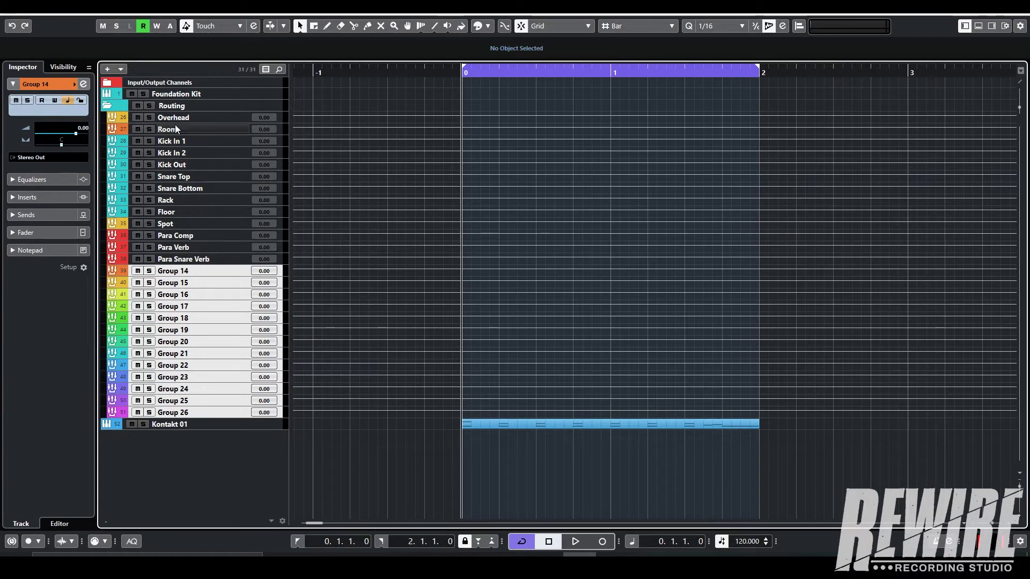
pyautogui.click(114, 426)
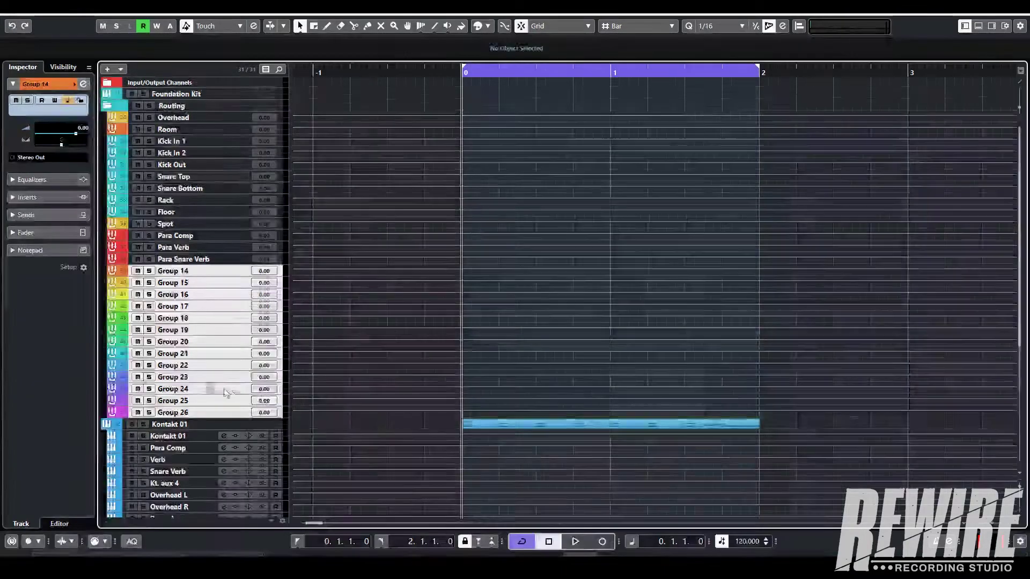
pyautogui.scroll(-5, 172, 248)
pyautogui.scroll(5, 191, 304)
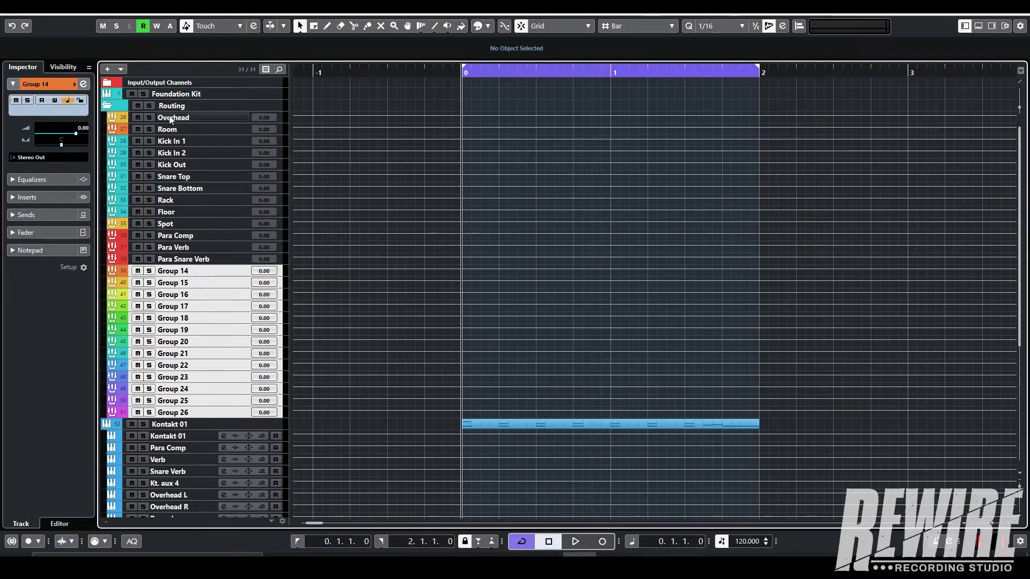
pyautogui.press('Delete')
# Select the Overhead and Spot group tracks together, and the Room group track on its own.
pyautogui.click(186, 119)
pyautogui.click(198, 224)
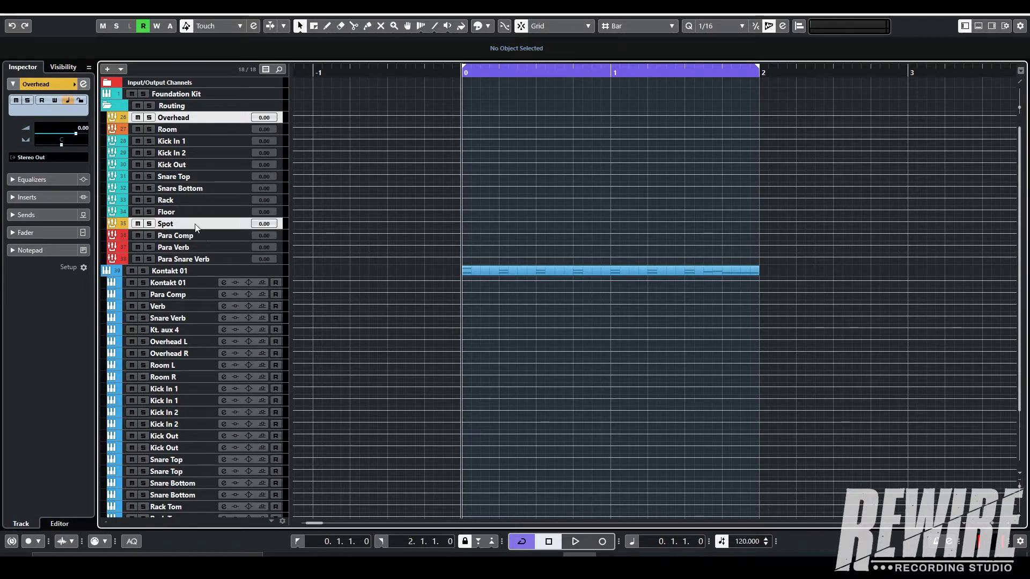
pyautogui.click(111, 132)
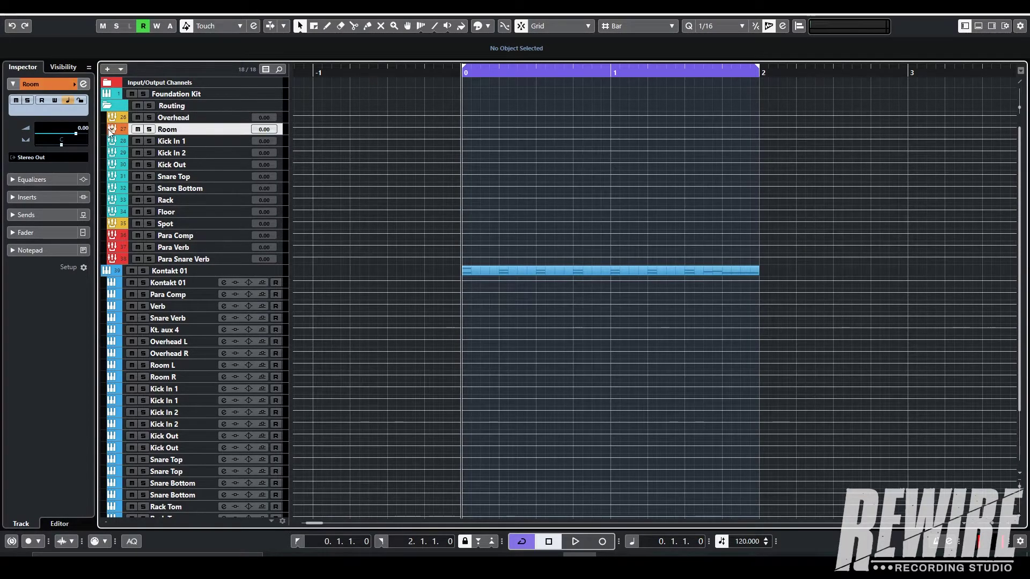
# Select the Para Comp, Para Verb and Para Snare Verb group tracks together, and collapse the Routing folder.
pyautogui.click(161, 236)
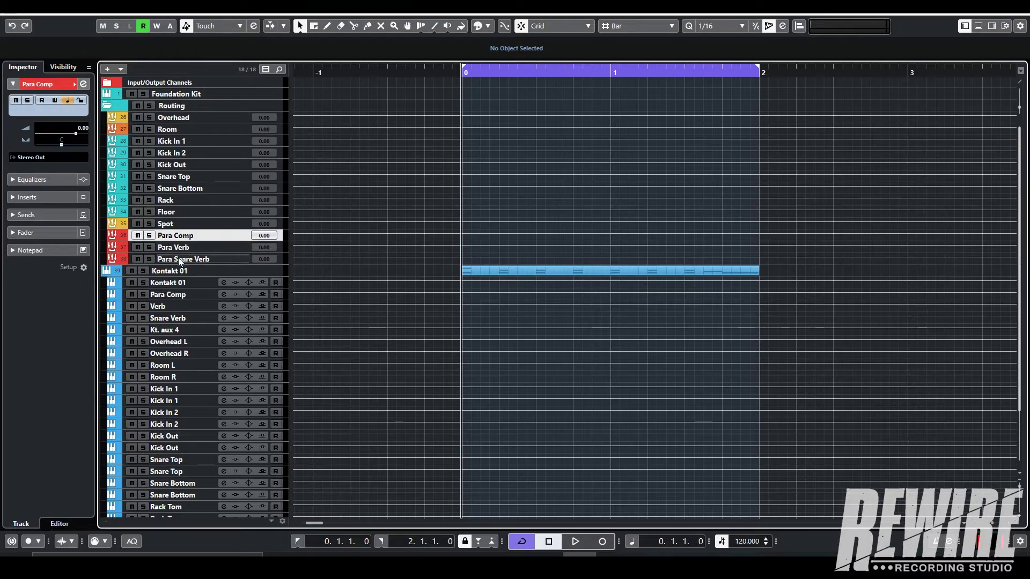
pyautogui.keyDown('shift'); pyautogui.click(178, 258); pyautogui.keyUp('shift')
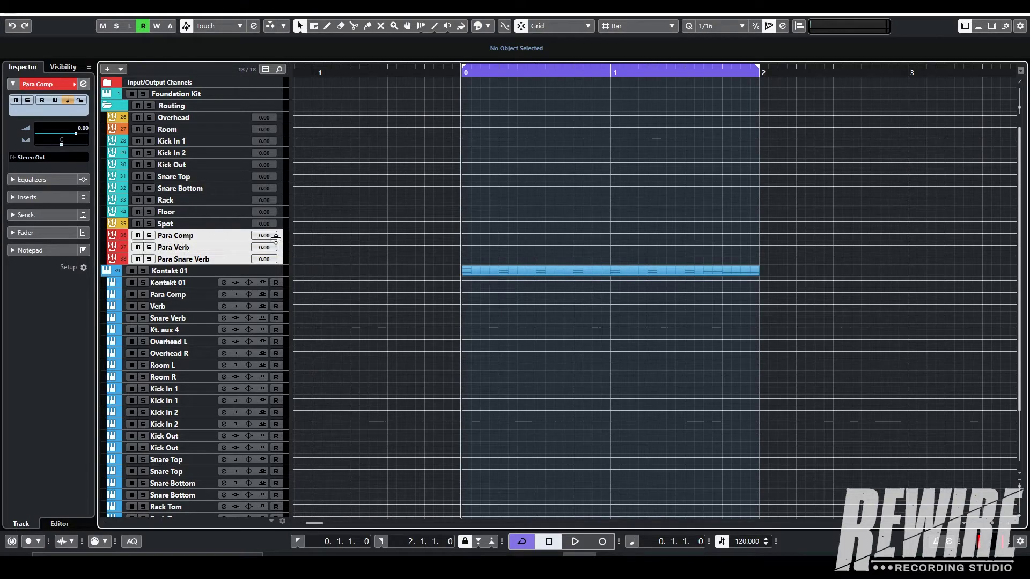
pyautogui.click(102, 104)
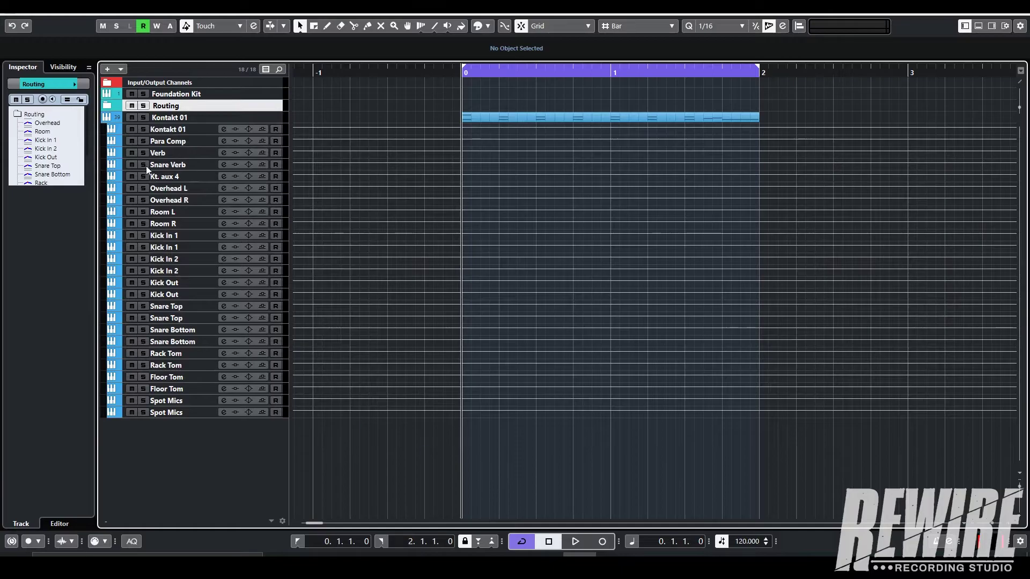
# Select all Kontakt 01 output tracks from Kontakt 01 to Spot Mics and show only these selected channels in the mixer.
pyautogui.click(182, 130)
pyautogui.keyDown('shift'); pyautogui.click(191, 412); pyautogui.keyUp('shift')
pyautogui.press('F3')
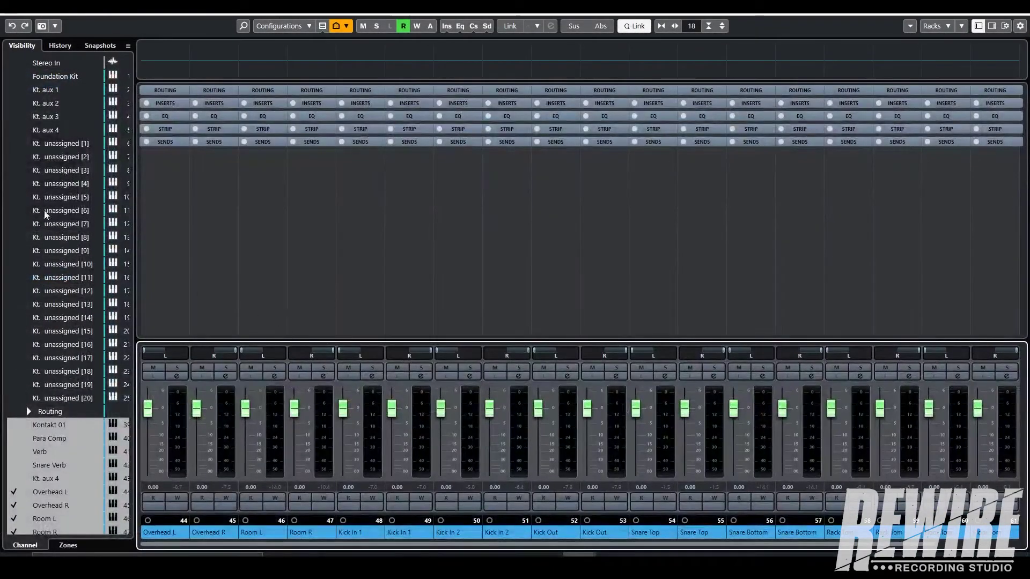
pyautogui.rightClick(48, 219)
pyautogui.click(105, 212)
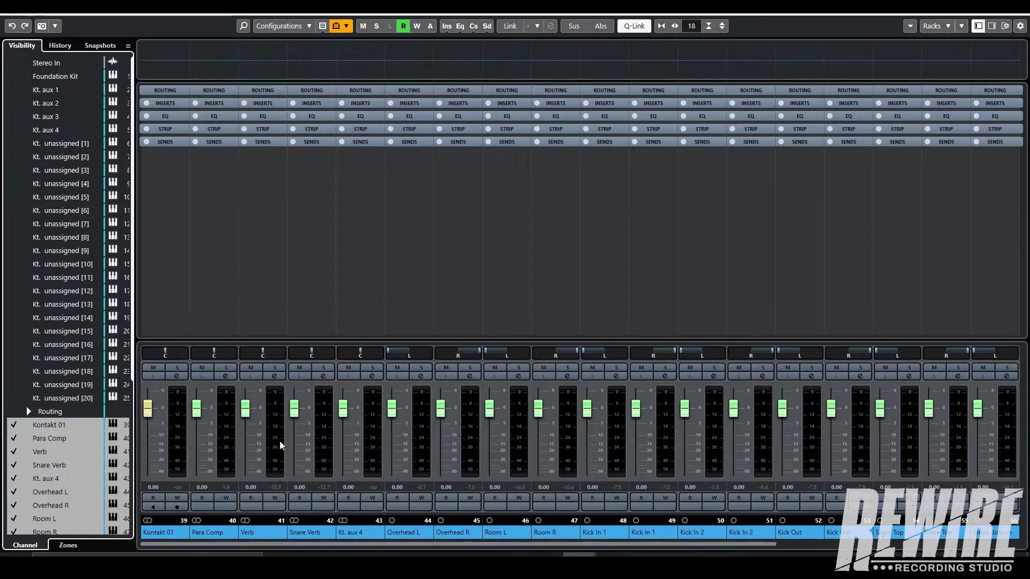
# Step through the Para Comp, Verb and Snare Verb channels in the mixer.
pyautogui.click(270, 273)
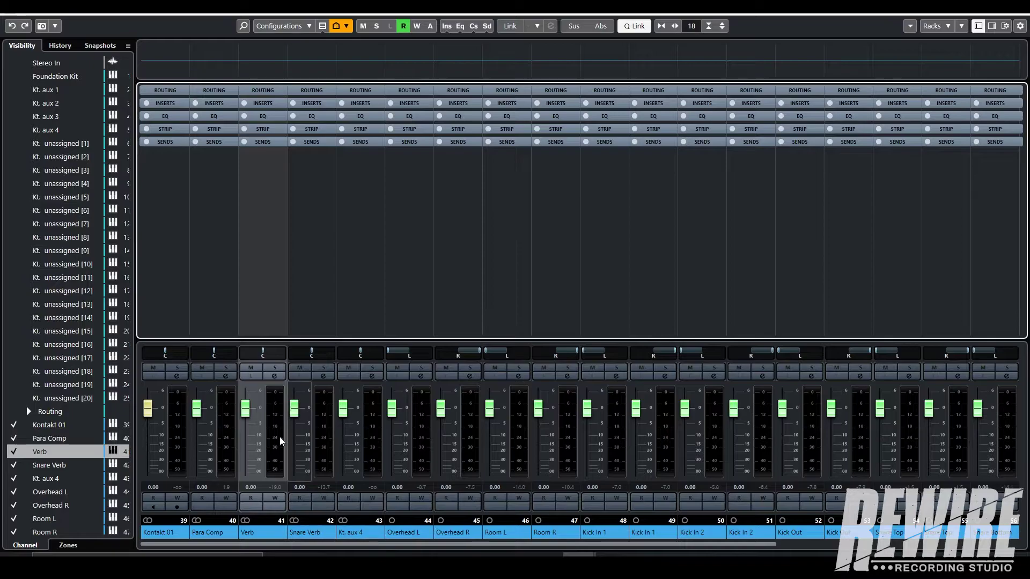
pyautogui.click(214, 270)
pyautogui.click(249, 285)
pyautogui.click(324, 283)
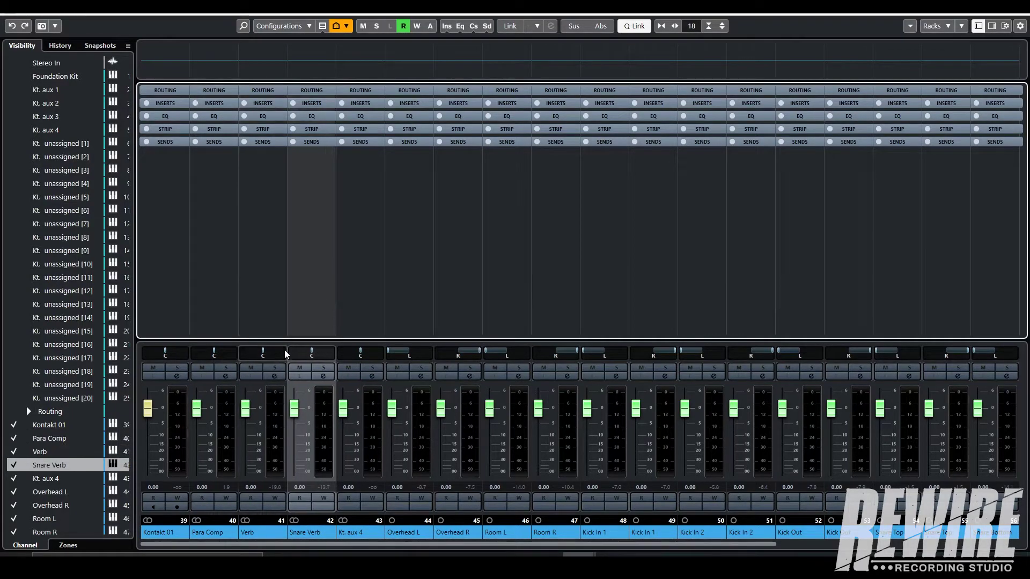
# Solo the Para Comp channel in the mixer and release the solo again.
pyautogui.click(221, 316)
pyautogui.press('e')
pyautogui.press('e')
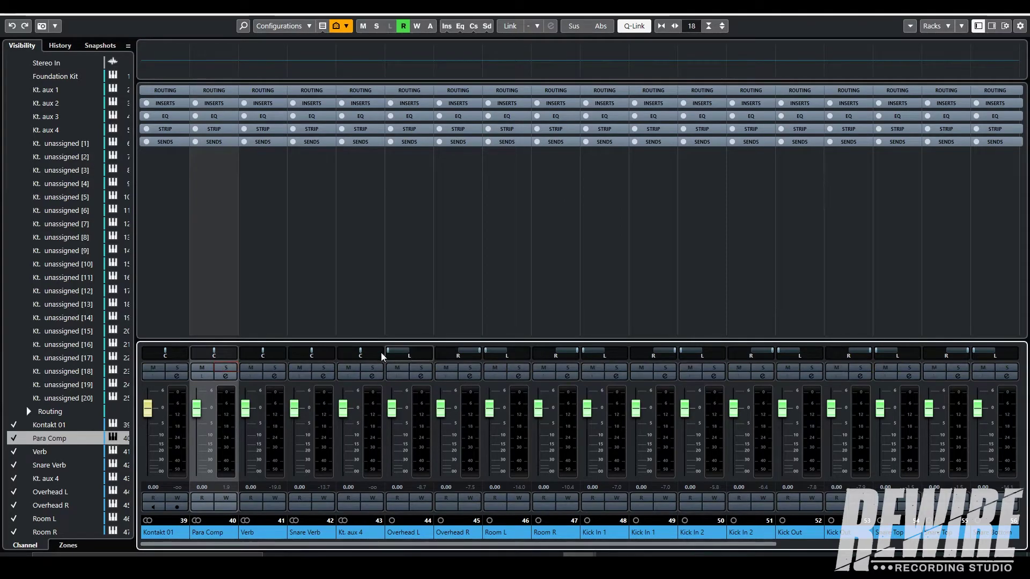
pyautogui.press('s')
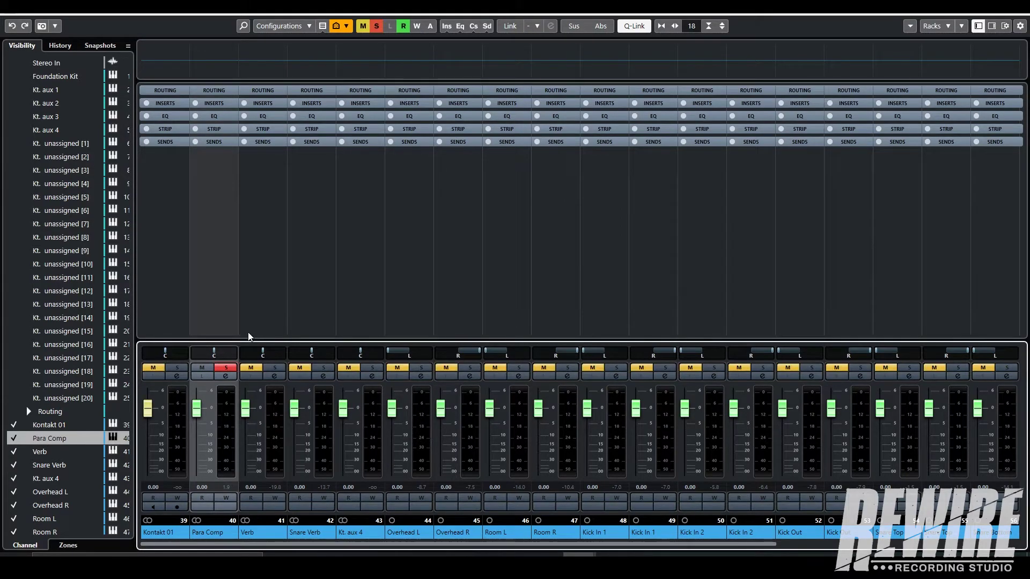
pyautogui.press('e')
pyautogui.click(226, 368)
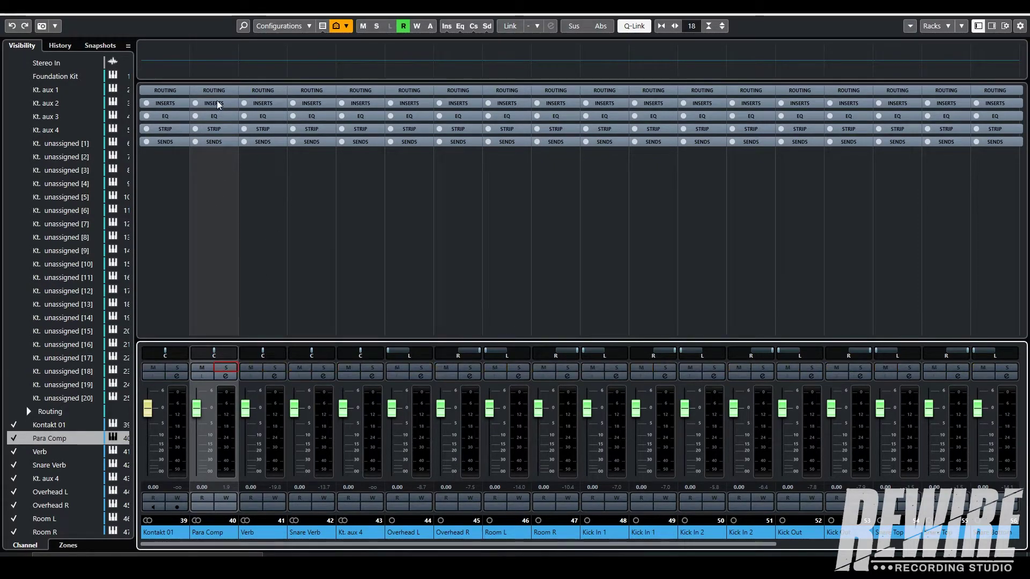
# Route the Para Comp, Verb and Snare Verb channels to the Para Comp, Para Verb and Para Snare Verb groups respectively, and select the three channels.
pyautogui.click(217, 90)
pyautogui.click(234, 117)
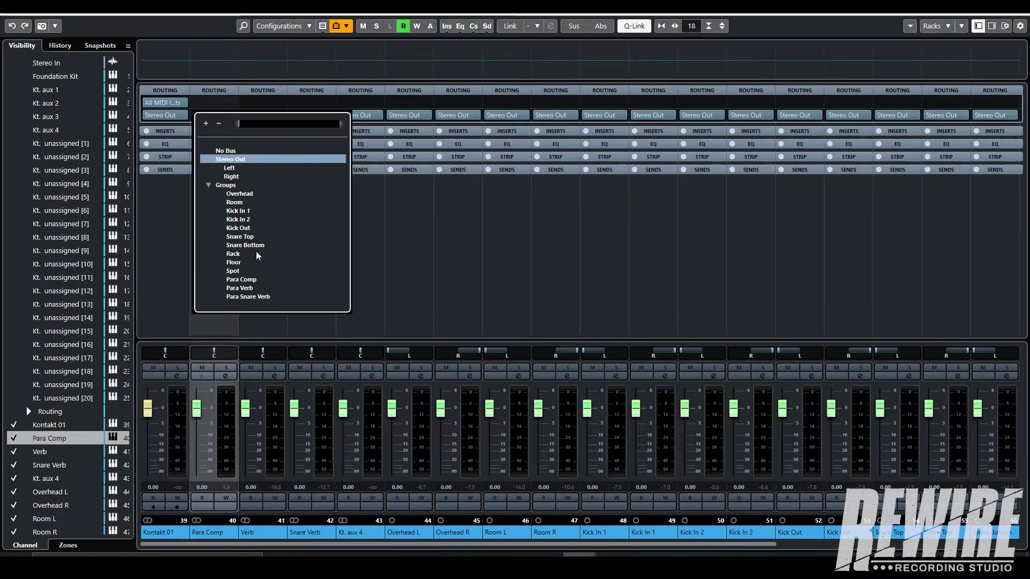
pyautogui.click(252, 279)
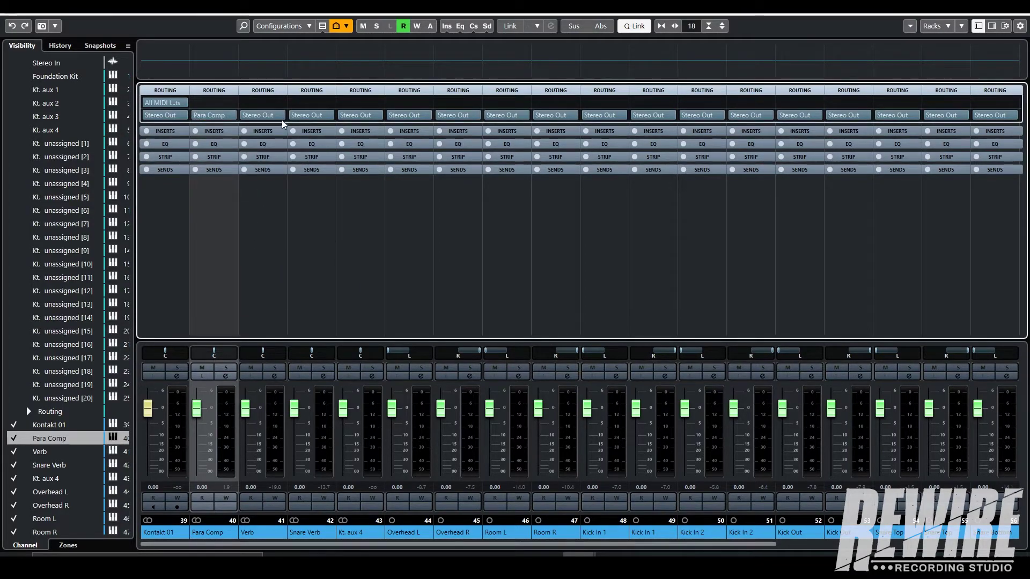
pyautogui.click(281, 116)
pyautogui.click(293, 289)
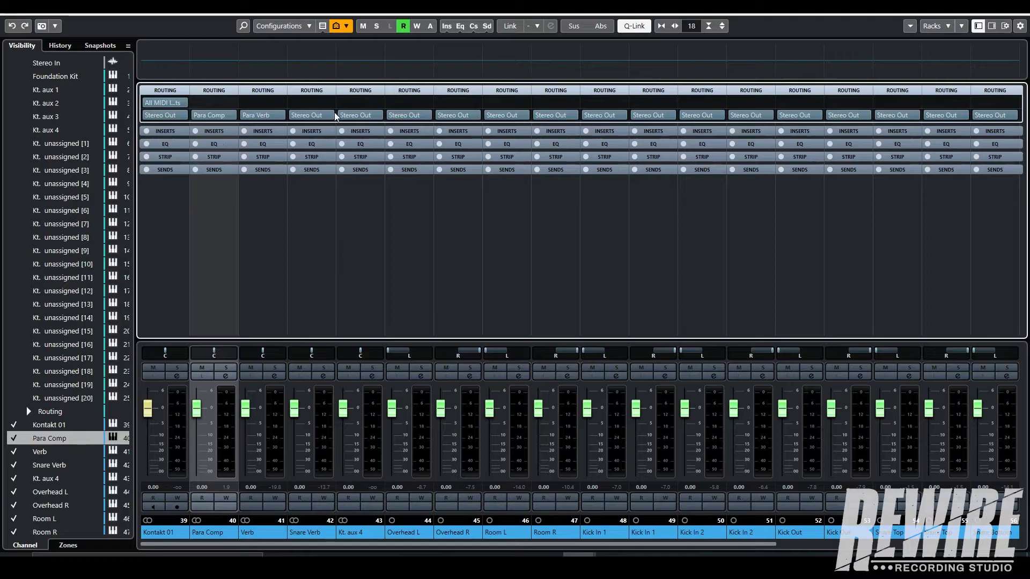
pyautogui.click(334, 116)
pyautogui.click(364, 288)
pyautogui.click(293, 233)
pyautogui.keyDown('shift'); pyautogui.click(220, 233); pyautogui.keyUp('shift')
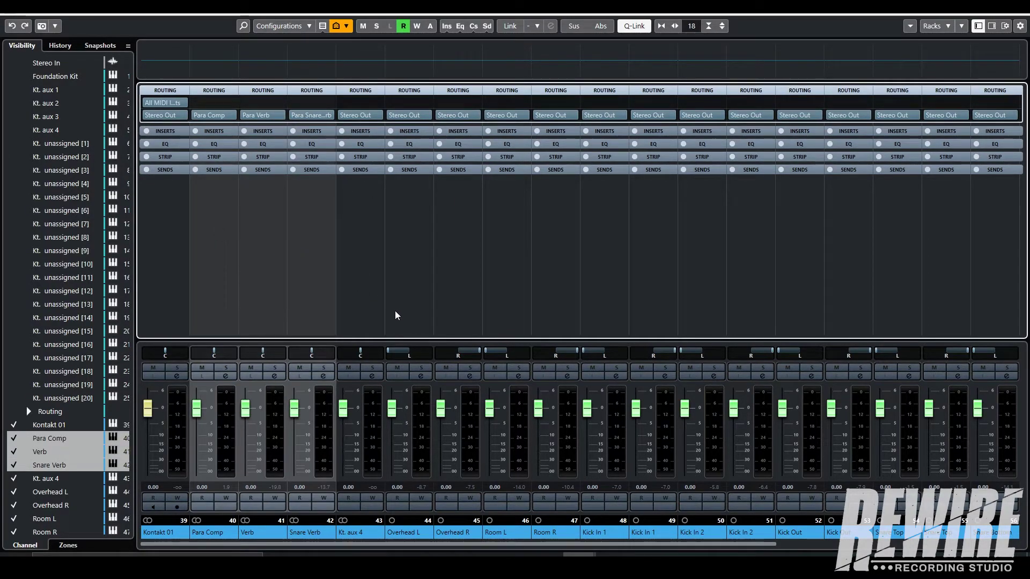
# Route the Overhead L and R channels to the Overhead group, and the Room L and R channels to the Room group.
pyautogui.click(411, 256)
pyautogui.keyDown('shift'); pyautogui.click(479, 246); pyautogui.keyUp('shift')
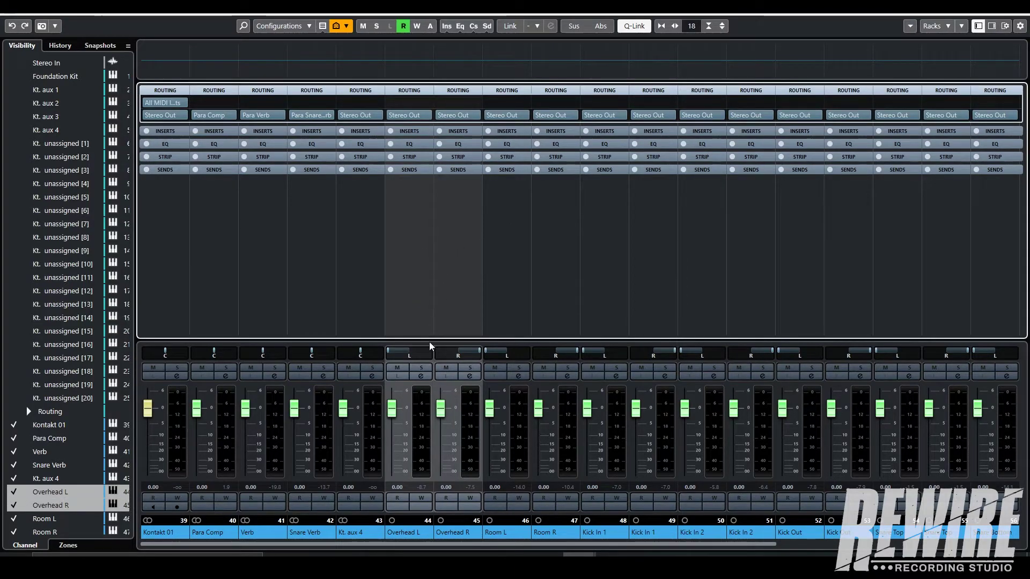
pyautogui.click(474, 389)
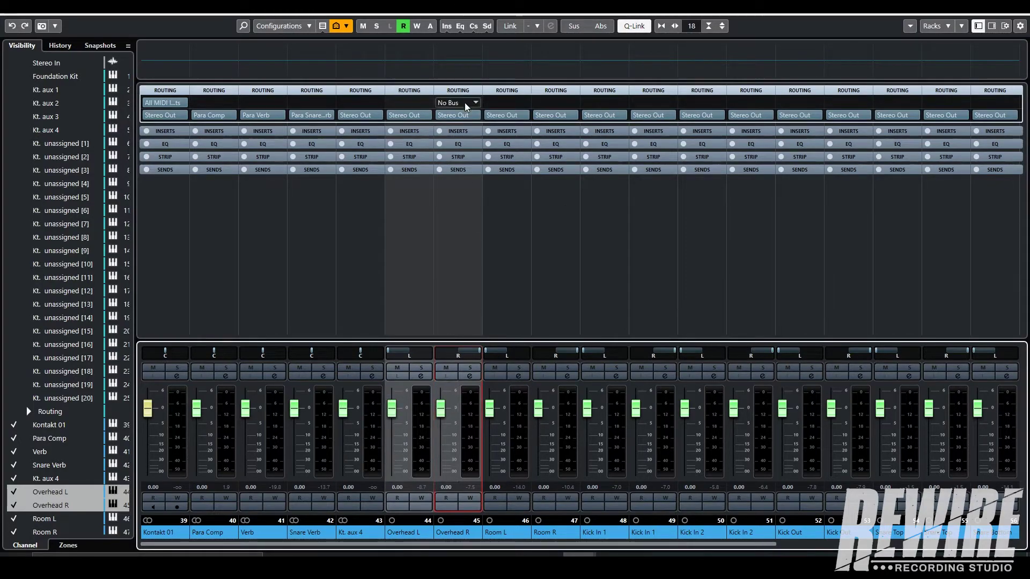
pyautogui.click(476, 115)
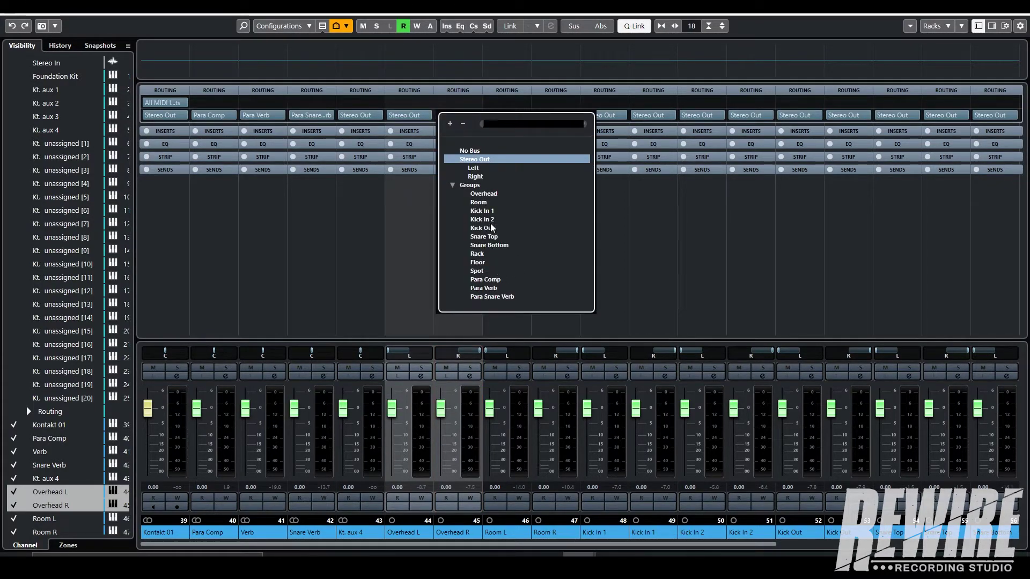
pyautogui.click(488, 197)
pyautogui.click(515, 301)
pyautogui.keyDown('ctrl'); pyautogui.click(562, 308); pyautogui.keyUp('ctrl')
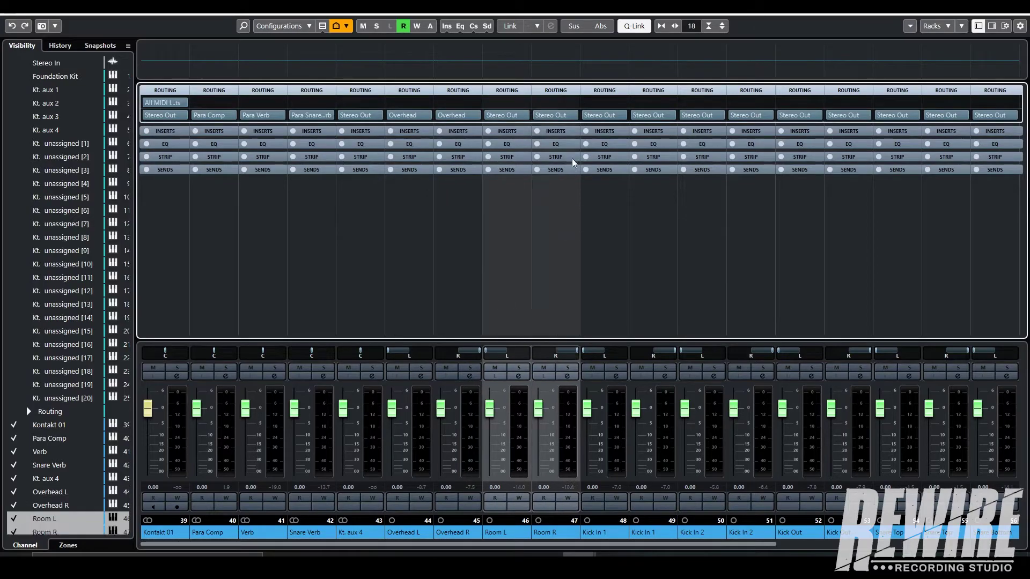
pyautogui.click(574, 118)
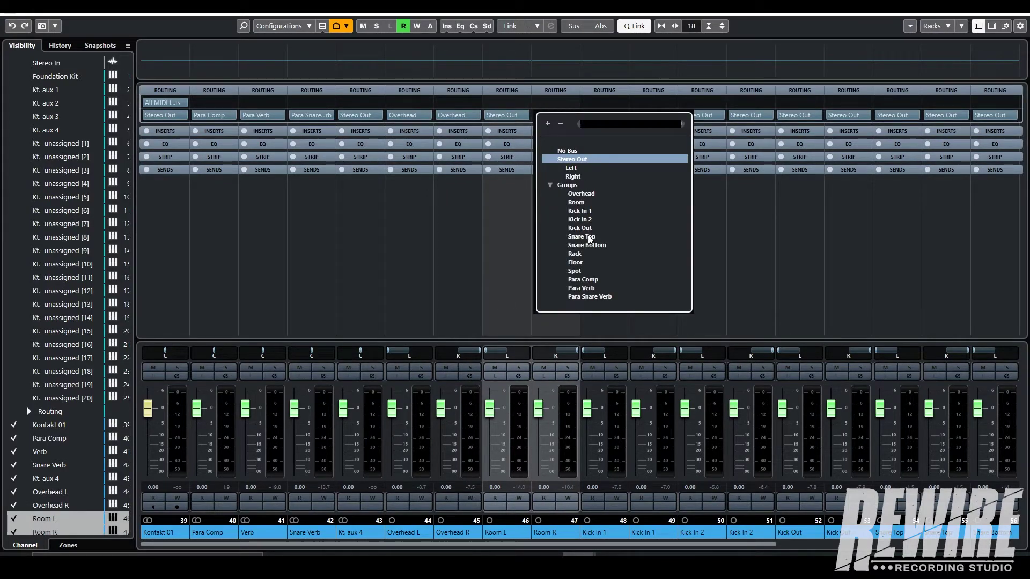
pyautogui.click(577, 202)
# Route both Kick In 1 channels to the Kick In 1 group and both Kick In 2 channels to the Kick In 2 group.
pyautogui.click(622, 267)
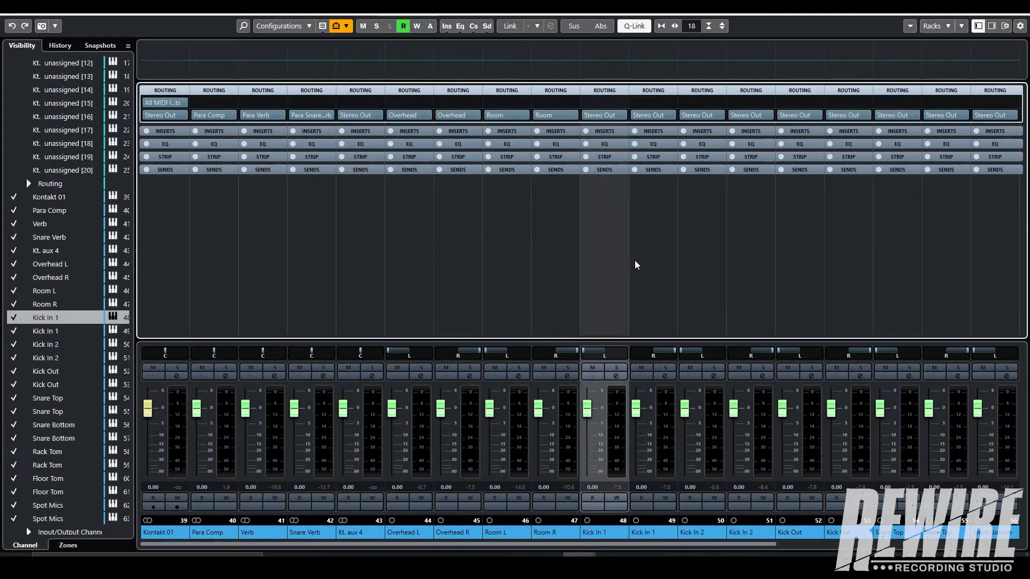
pyautogui.keyDown('ctrl'); pyautogui.click(635, 265); pyautogui.keyUp('ctrl')
pyautogui.click(653, 114)
pyautogui.click(700, 238)
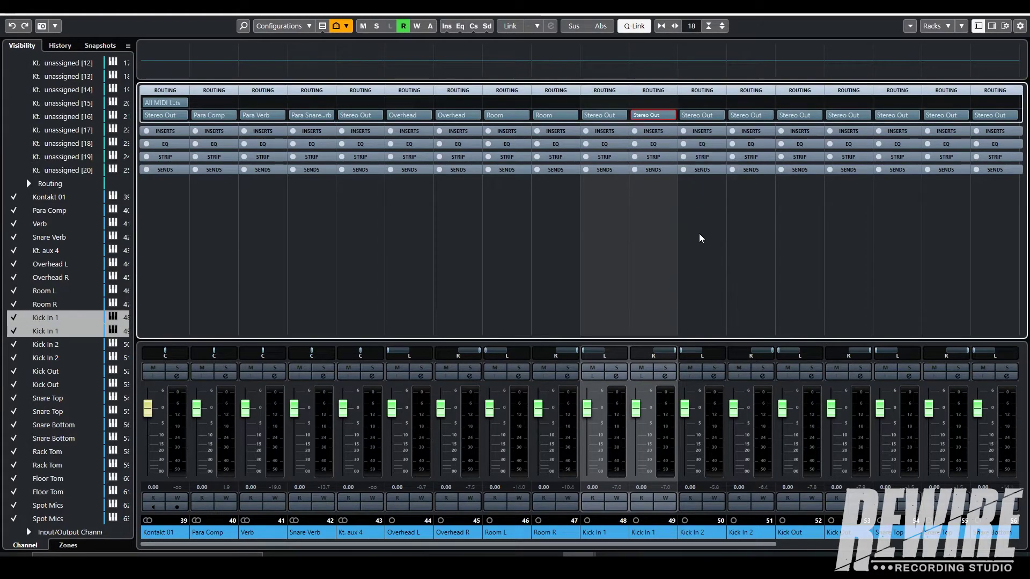
pyautogui.click(700, 238)
pyautogui.keyDown('ctrl'); pyautogui.click(749, 214); pyautogui.keyUp('ctrl')
pyautogui.click(754, 115)
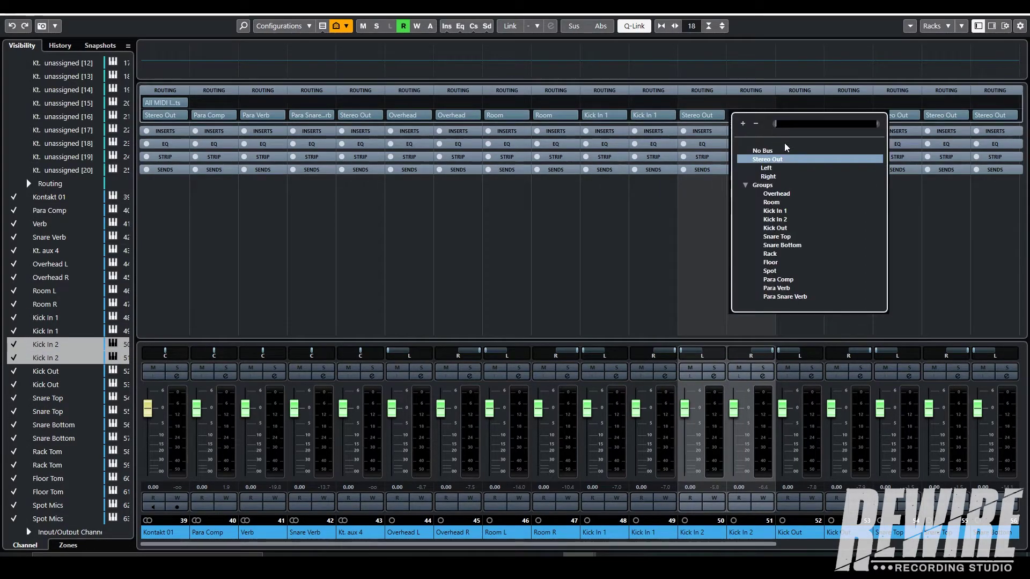
pyautogui.click(788, 219)
# Route both Kick Out channels to the Kick Out group.
pyautogui.click(806, 239)
pyautogui.keyDown('ctrl'); pyautogui.click(846, 231); pyautogui.keyUp('ctrl')
pyautogui.click(802, 114)
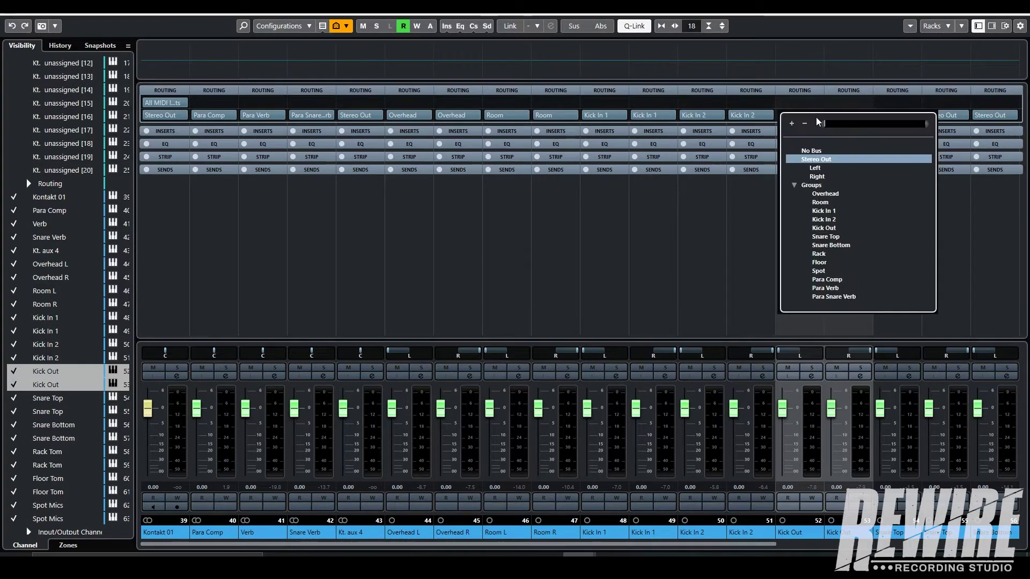
pyautogui.click(826, 228)
# Route both Snare Top channels to the Snare Top group and both Snare Bottom channels to the Snare Bottom group.
pyautogui.moveTo(757, 545); pyautogui.dragTo(968, 545)
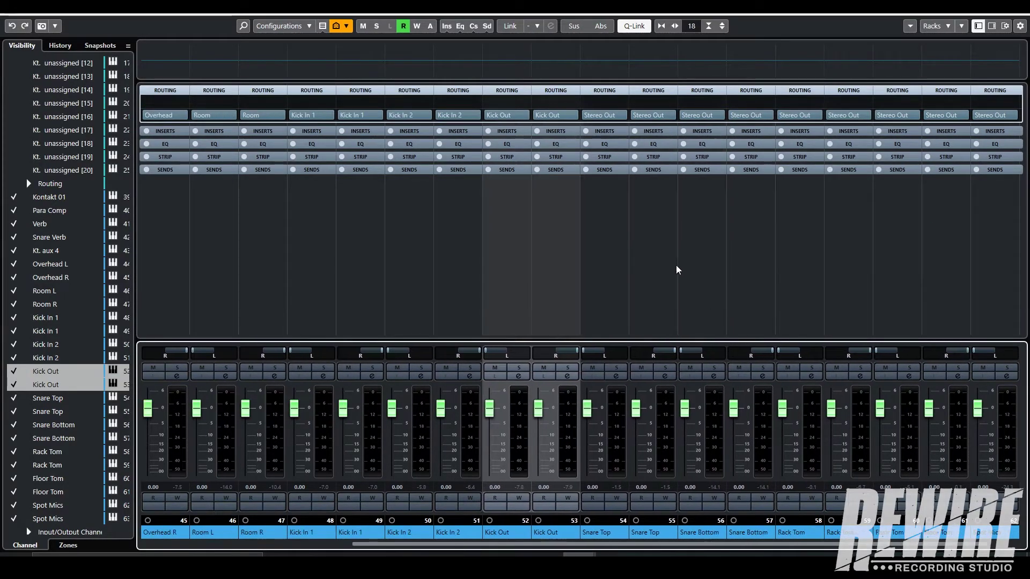
pyautogui.click(606, 268)
pyautogui.keyDown('ctrl'); pyautogui.click(644, 268); pyautogui.keyUp('ctrl')
pyautogui.click(665, 116)
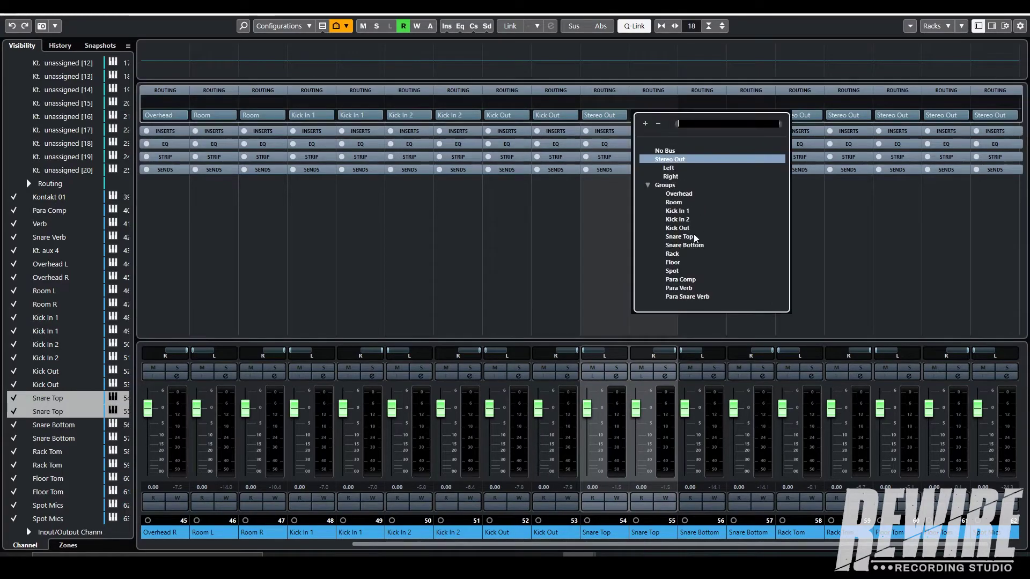
pyautogui.click(680, 236)
pyautogui.click(703, 267)
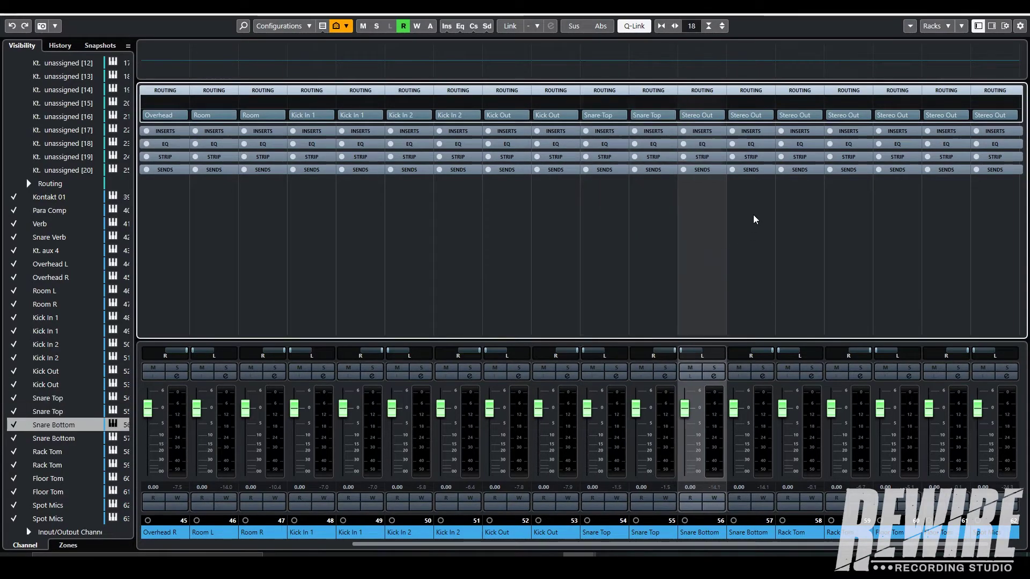
pyautogui.keyDown('ctrl'); pyautogui.click(751, 217); pyautogui.keyUp('ctrl')
pyautogui.click(751, 116)
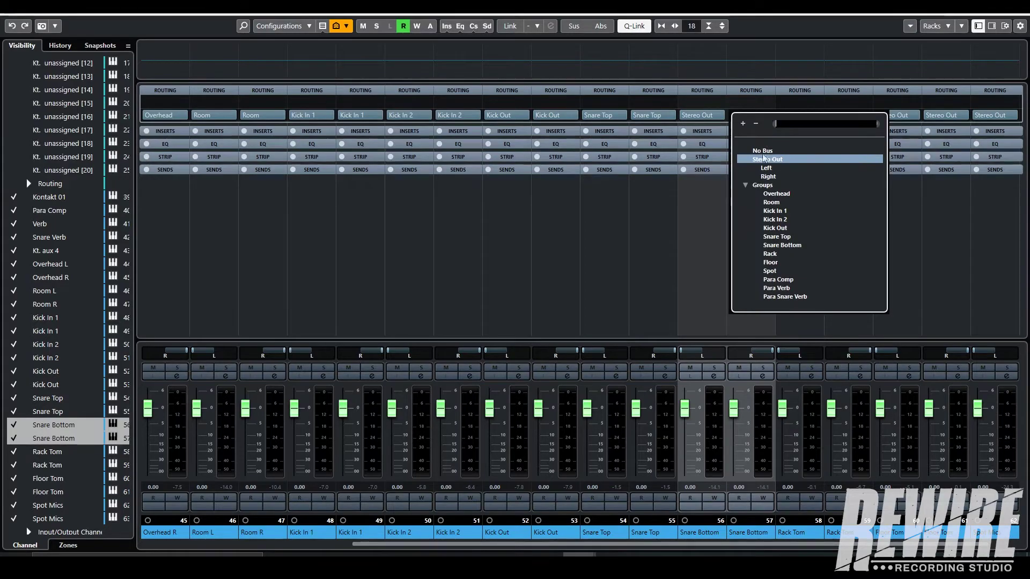
pyautogui.click(796, 253)
# Route both Rack Tom channels to the Rack group and both Floor Tom channels to the Floor group.
pyautogui.click(812, 265)
pyautogui.keyDown('ctrl'); pyautogui.click(844, 252); pyautogui.keyUp('ctrl')
pyautogui.click(851, 115)
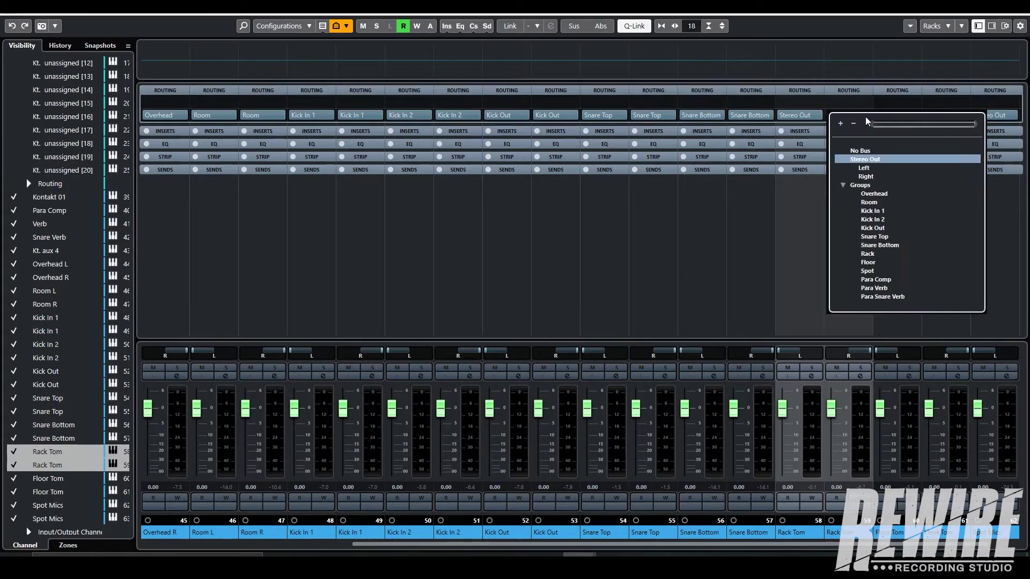
pyautogui.click(868, 254)
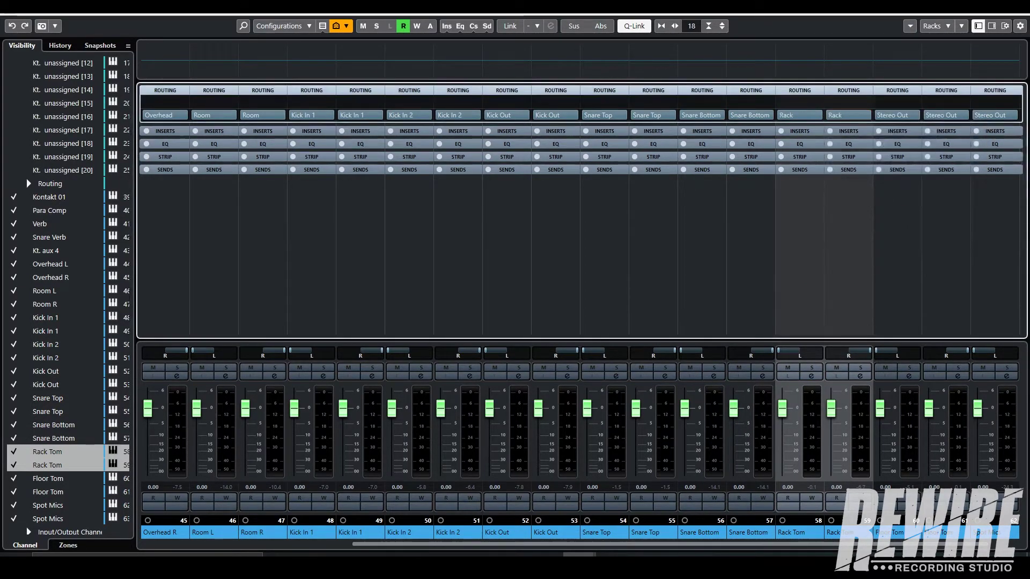
pyautogui.click(893, 548)
pyautogui.hscroll(1, 893, 548)
pyautogui.click(869, 253)
pyautogui.keyDown('ctrl'); pyautogui.click(896, 214); pyautogui.keyUp('ctrl')
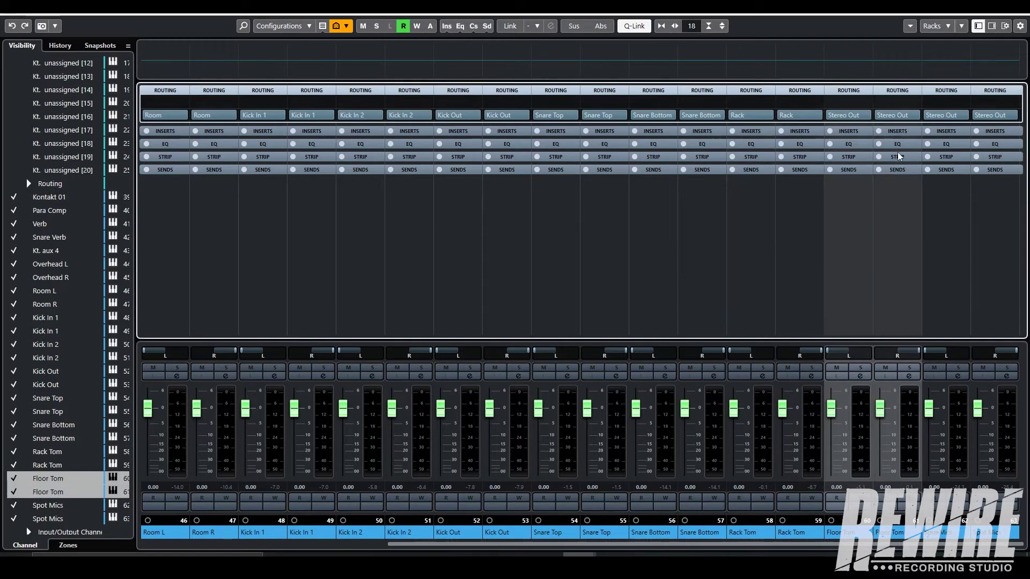
pyautogui.click(910, 116)
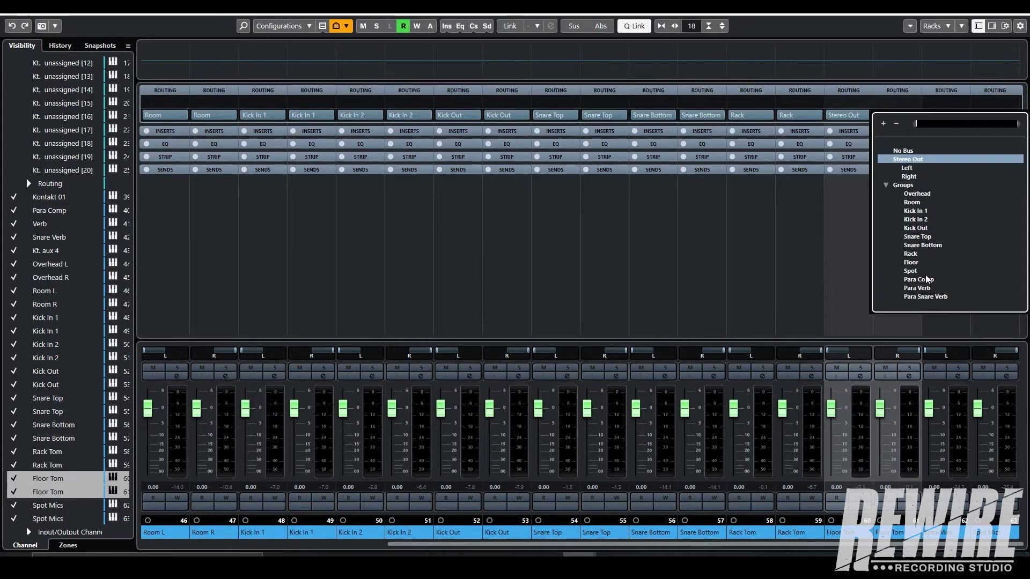
pyautogui.click(910, 262)
# Route both Spot Mics channels to the Spot group, and collapse the Kontakt 01 outputs in the project's track list.
pyautogui.click(954, 285)
pyautogui.keyDown('ctrl'); pyautogui.click(995, 242); pyautogui.keyUp('ctrl')
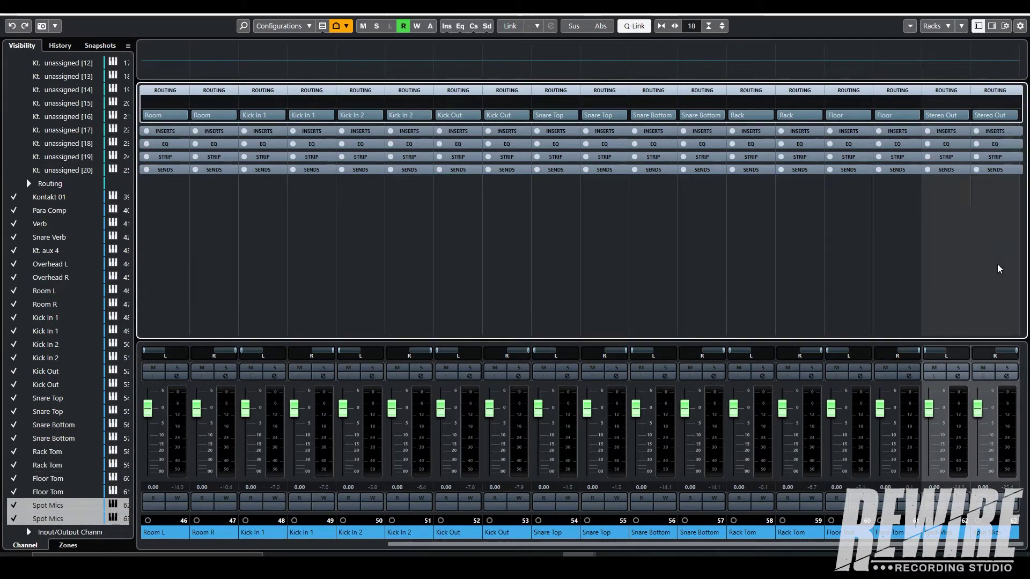
pyautogui.click(1012, 117)
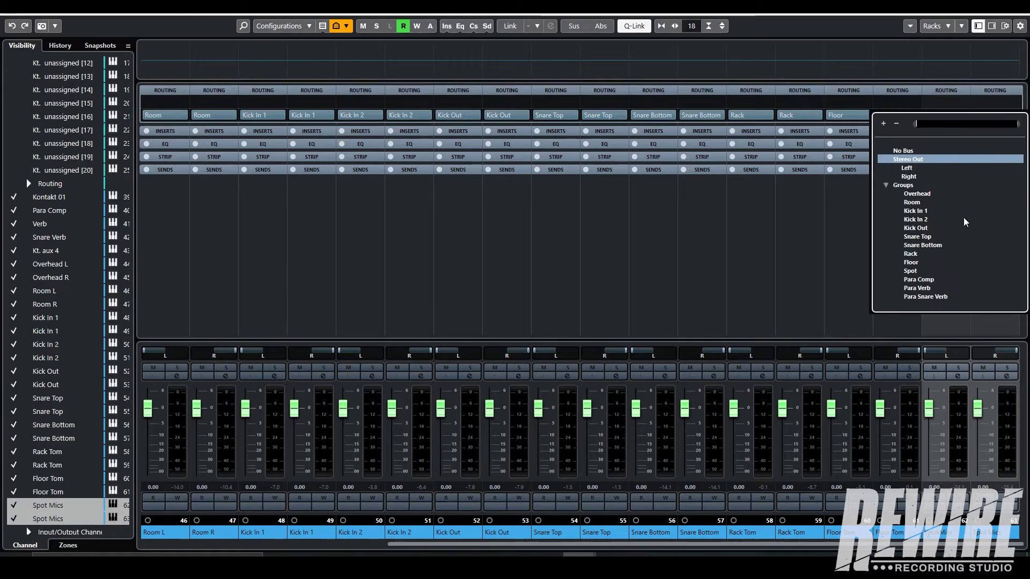
pyautogui.click(912, 271)
pyautogui.press('F3')
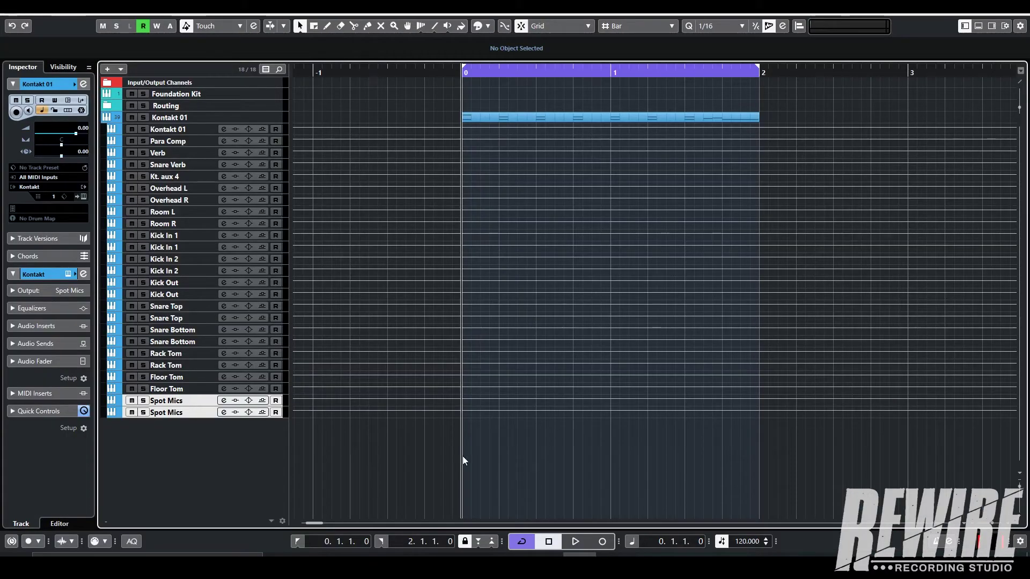
pyautogui.click(106, 117)
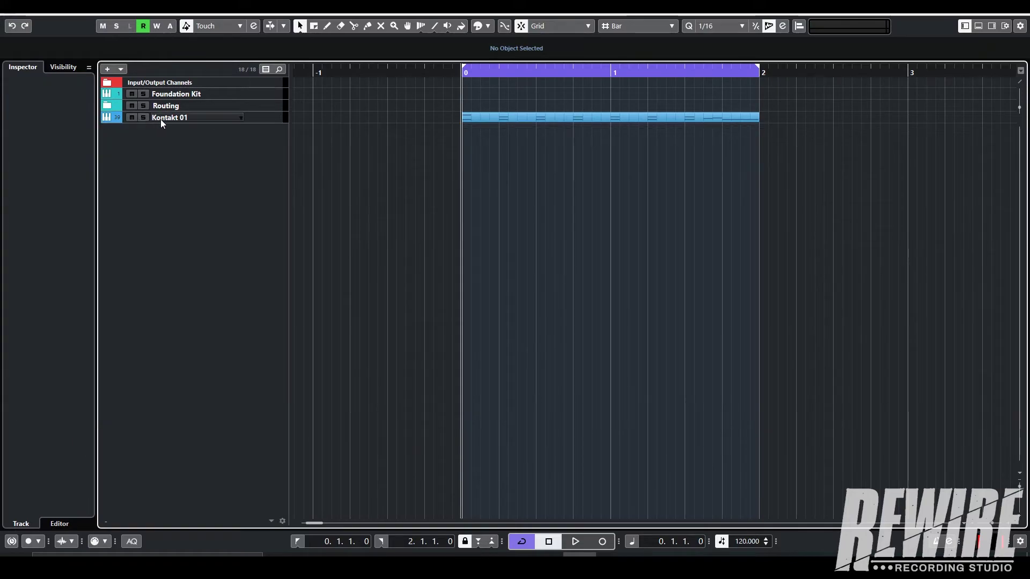
# Rename the Kontakt 01 track Foundation Kit and delete the old, empty Foundation Kit track.
pyautogui.doubleClick(167, 118)
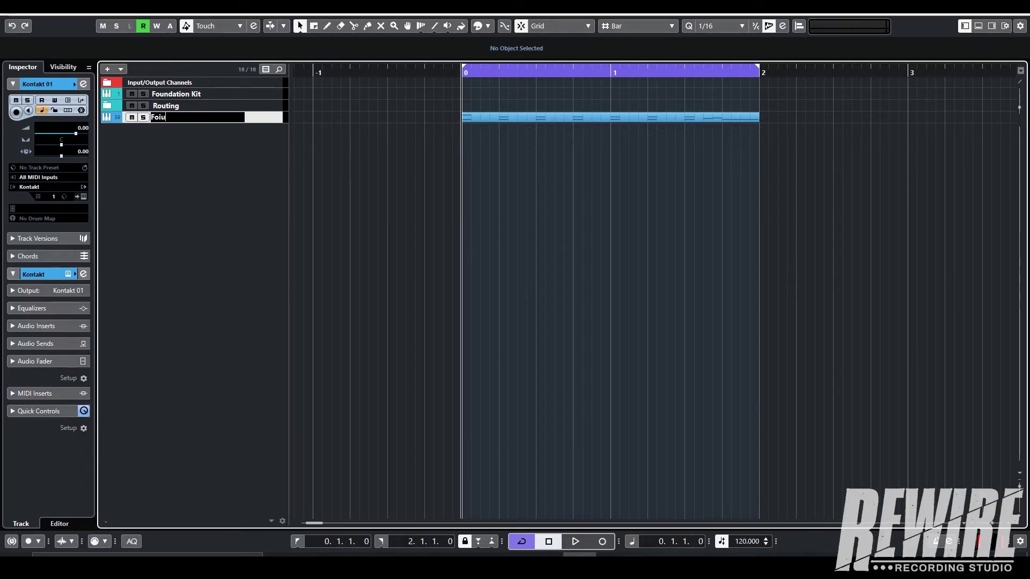
pyautogui.write('Foundation Kit')
pyautogui.press('Return')
pyautogui.click(200, 95)
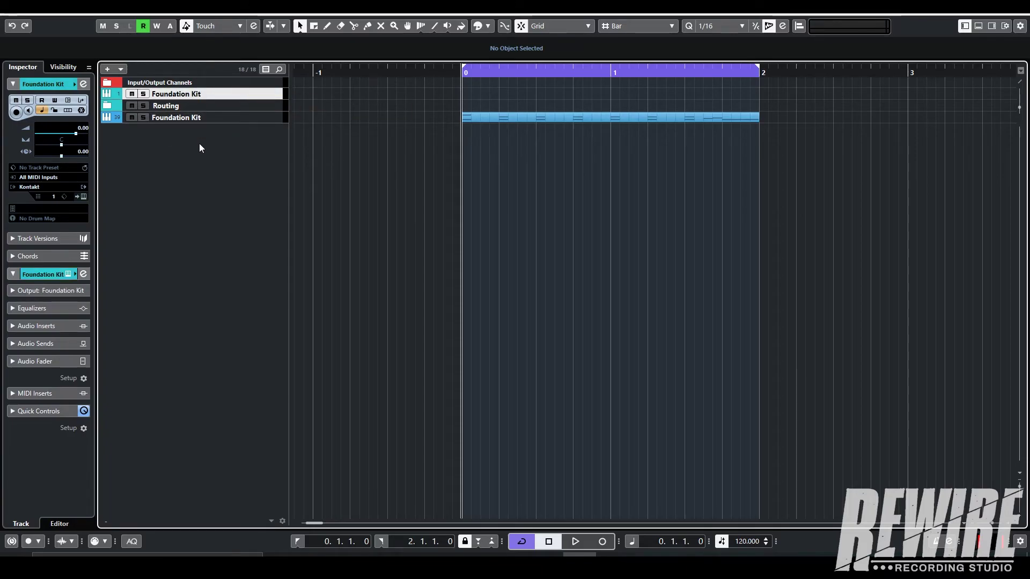
pyautogui.press('Delete')
# Colour the remaining Foundation Kit track teal and move it above the Routing folder.
pyautogui.click(176, 107)
pyautogui.click(80, 84)
pyautogui.click(73, 83)
pyautogui.click(85, 131)
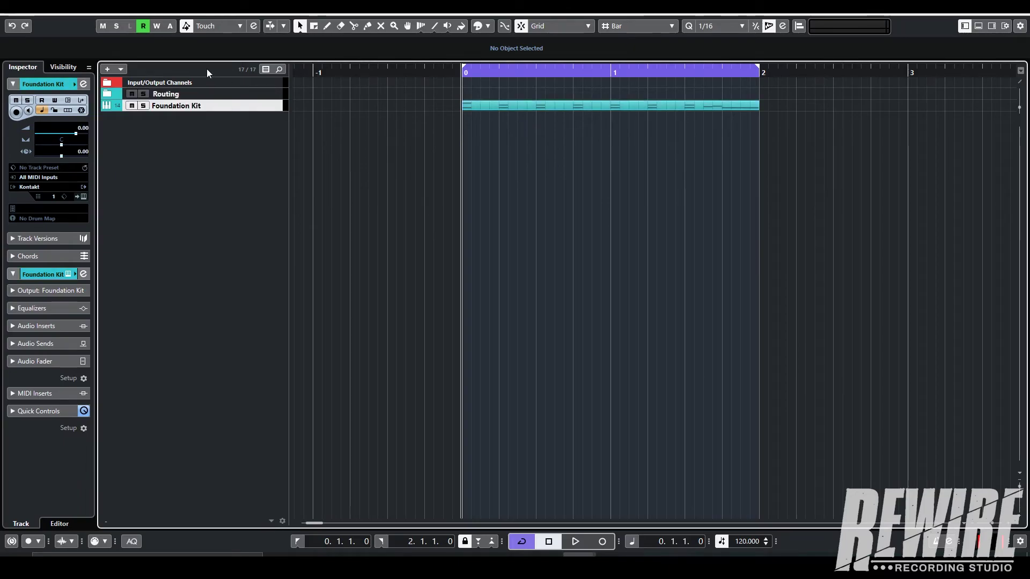
pyautogui.moveTo(184, 101); pyautogui.dragTo(184, 95)
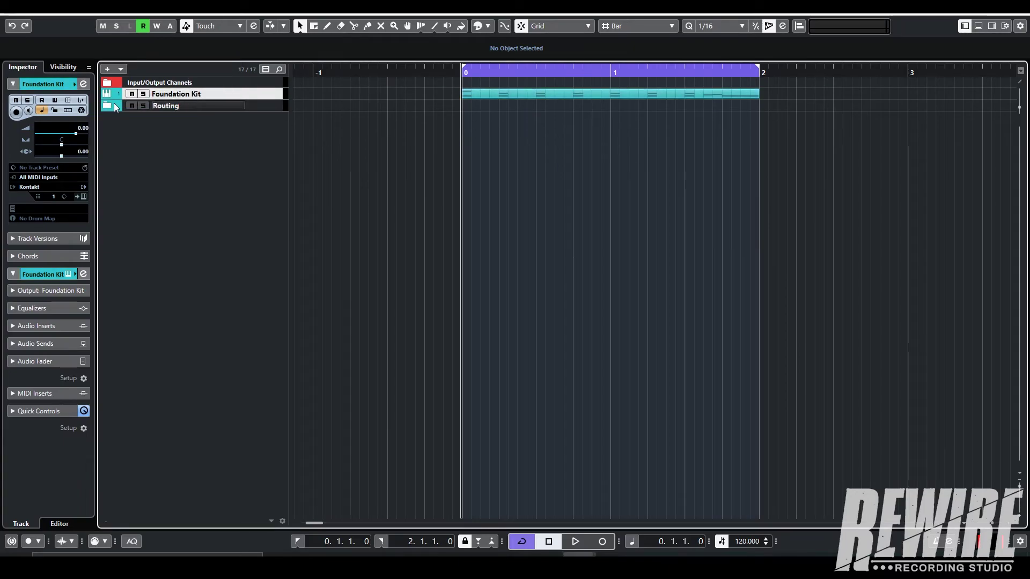
# Check the Foundation Kit track's outputs, collapse them again, and expand the Routing folder.
pyautogui.click(110, 105)
pyautogui.click(109, 105)
pyautogui.click(108, 94)
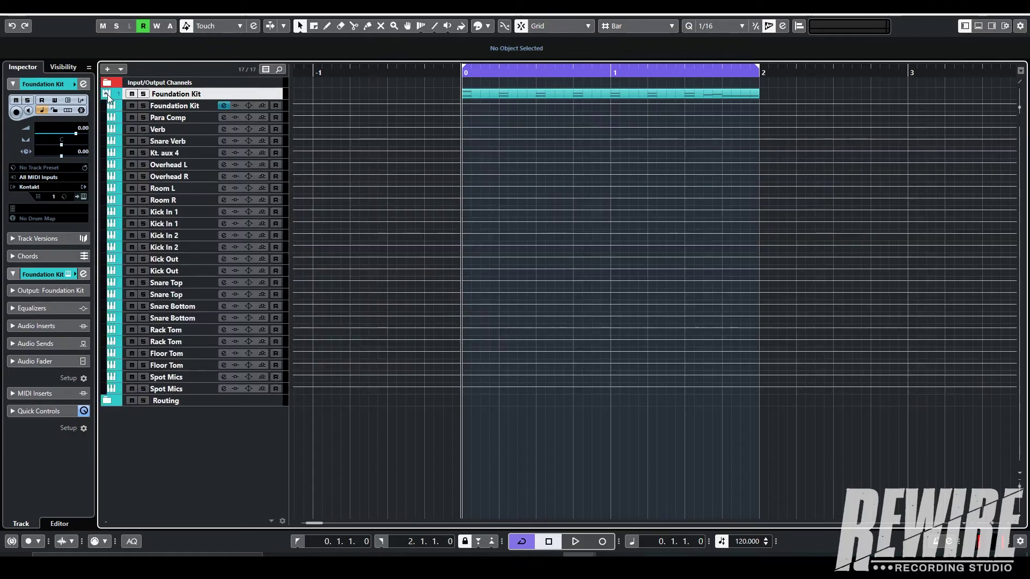
pyautogui.click(107, 94)
pyautogui.click(107, 106)
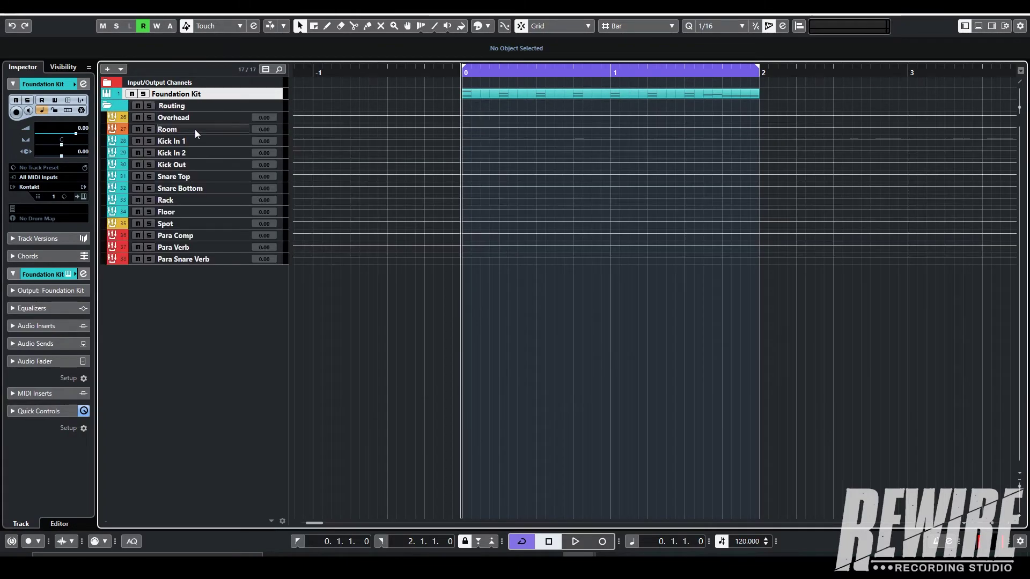
# Solo all group tracks in the Routing folder from Overhead to Para Snare Verb, and release the solo.
pyautogui.click(183, 118)
pyautogui.keyDown('shift'); pyautogui.click(196, 259); pyautogui.keyUp('shift')
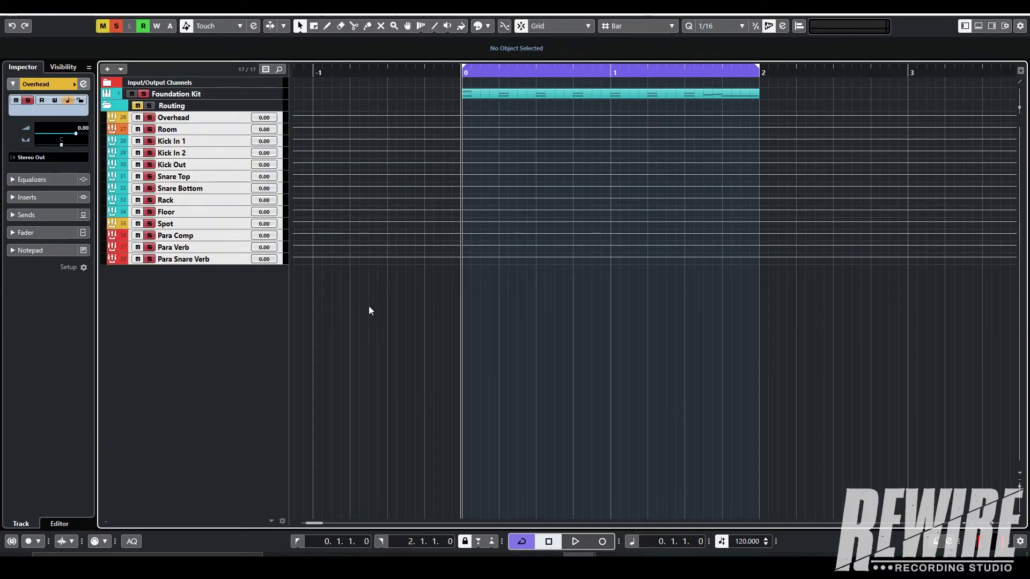
pyautogui.press('s')
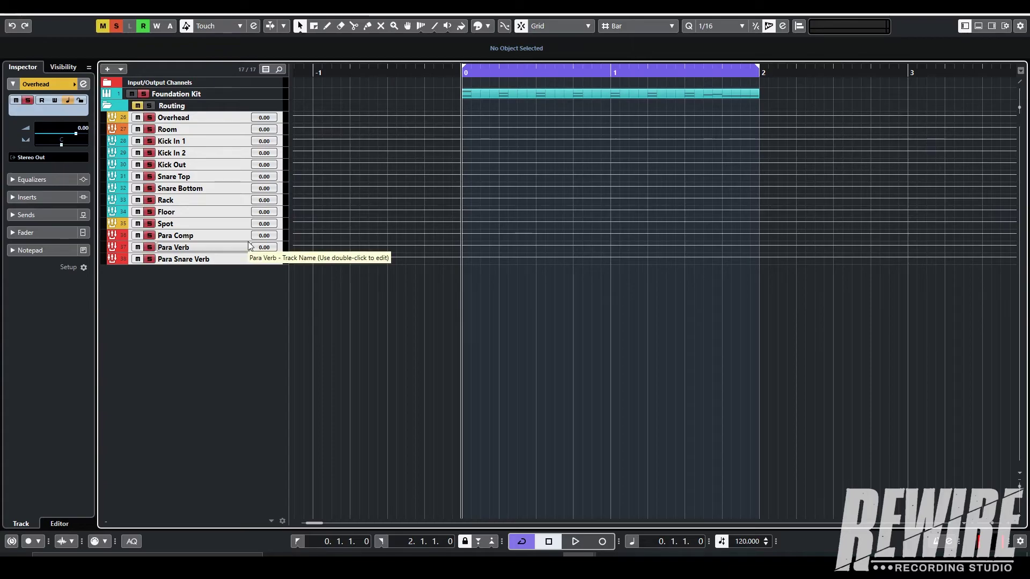
pyautogui.press('s')
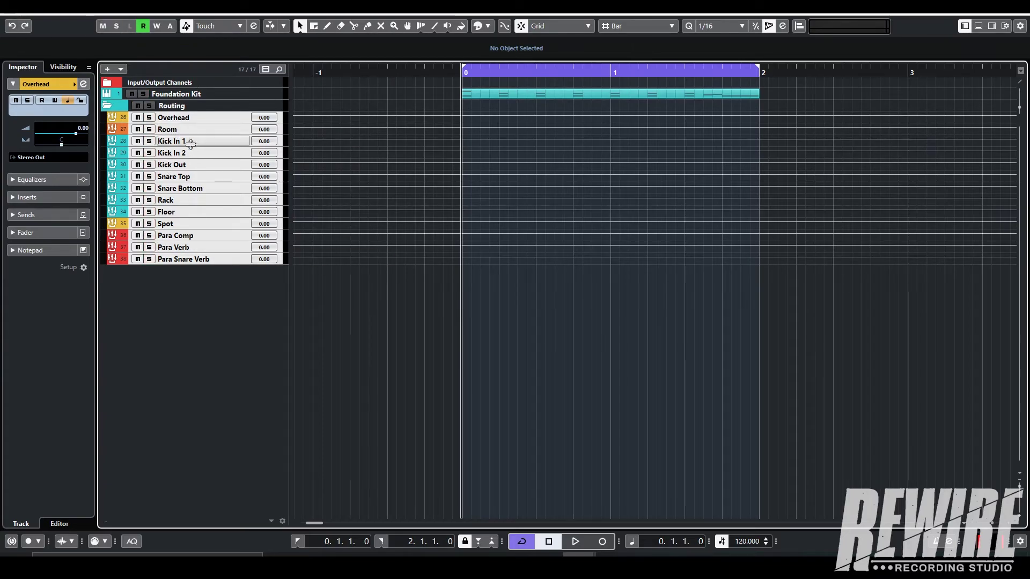
# Open the audio mixdown export and set its file path to the Audio folder in LBK TUT SERIES_mix.
pyautogui.click(46, 13)
pyautogui.moveTo(147, 212)
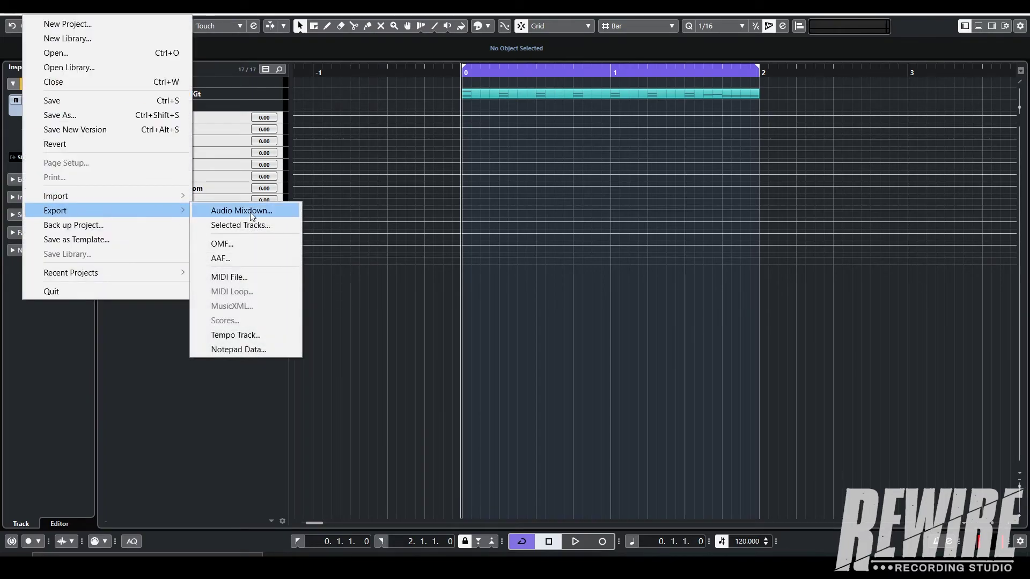
pyautogui.click(225, 210)
pyautogui.click(702, 164)
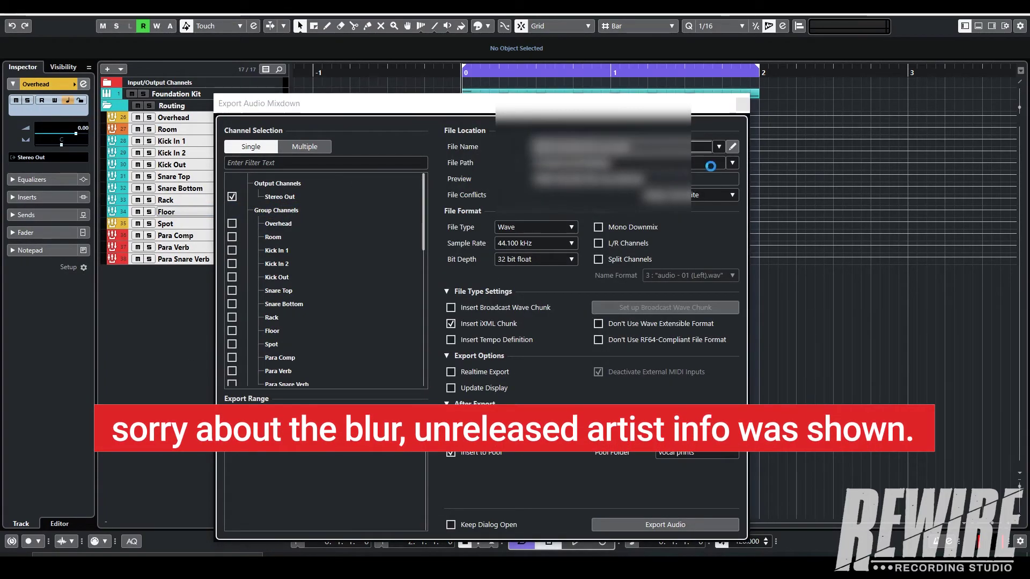
pyautogui.press('Return')
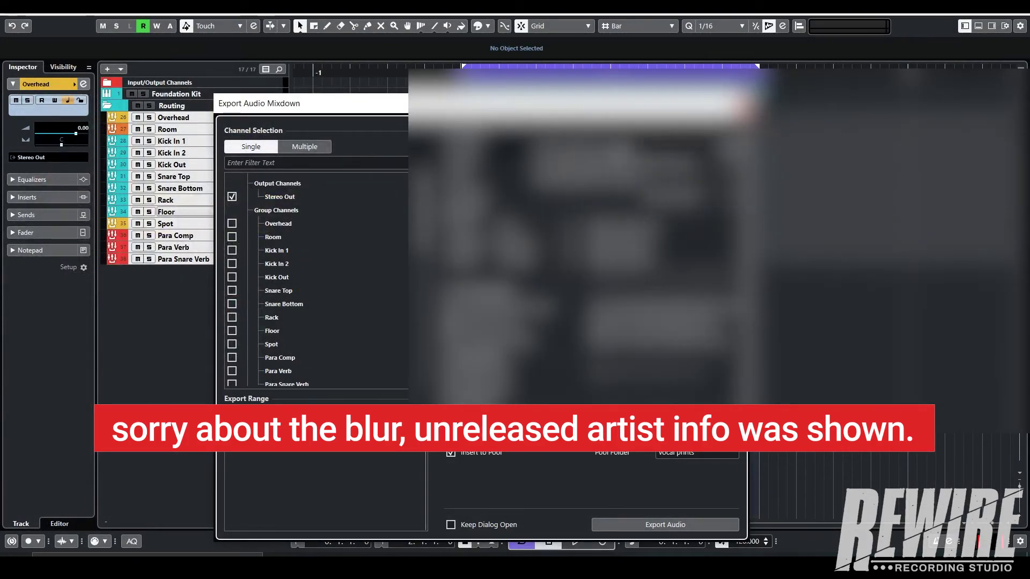
pyautogui.press('BackSpace')
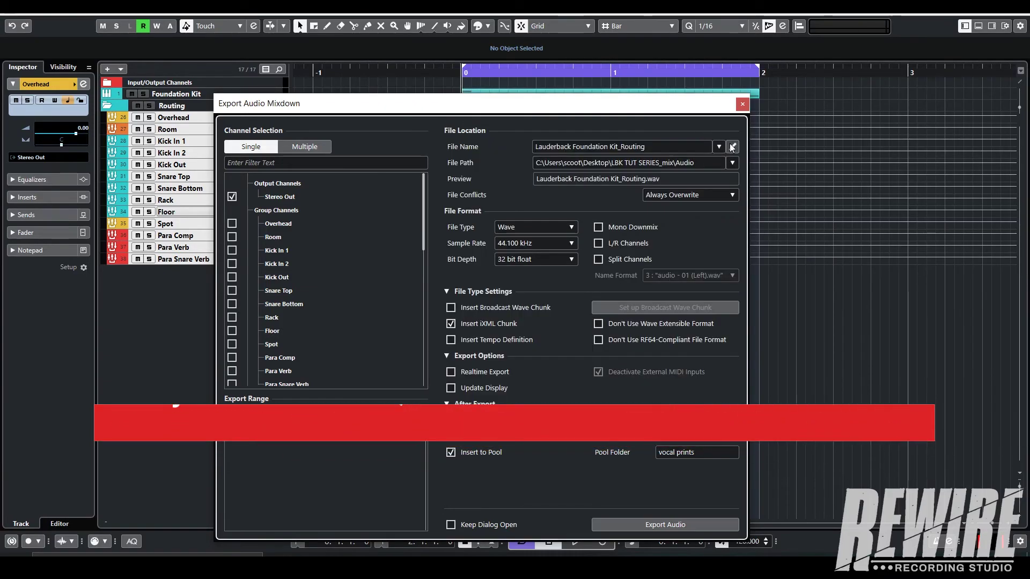
# Set the single-channel naming scheme to Channel Name only by adding that attribute and removing Name.
pyautogui.click(730, 146)
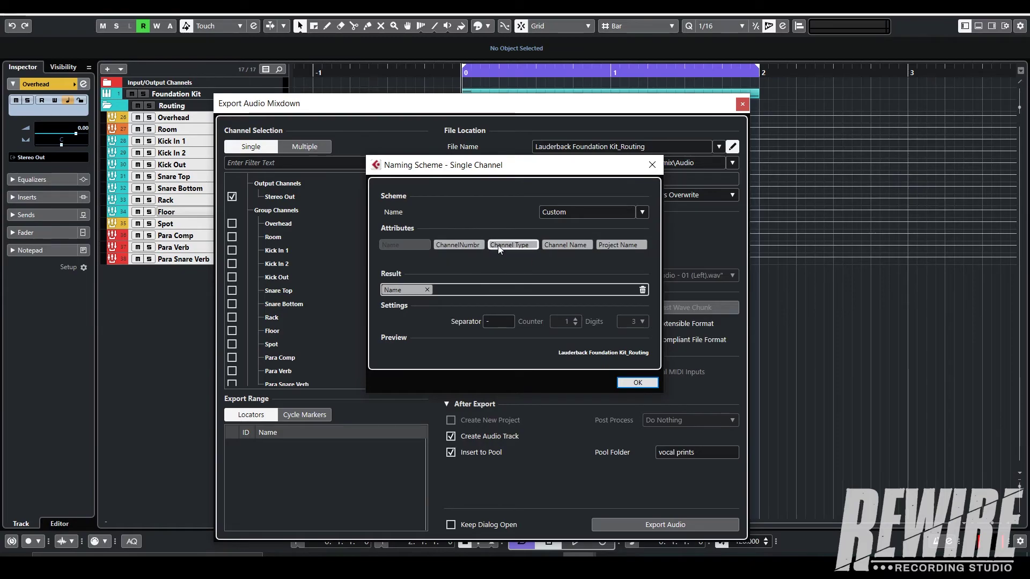
pyautogui.moveTo(543, 246); pyautogui.dragTo(485, 291)
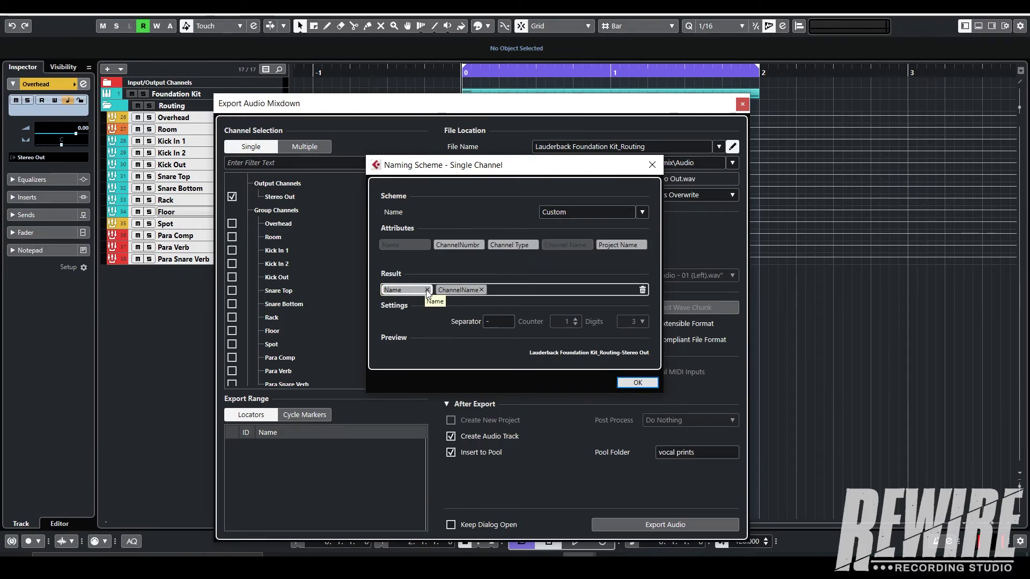
pyautogui.click(427, 289)
pyautogui.click(636, 383)
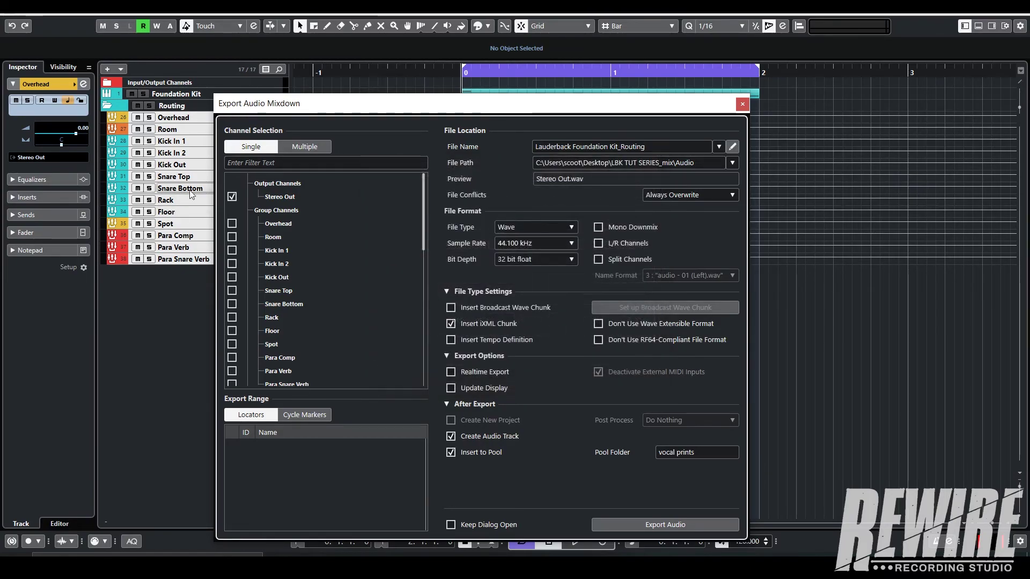
# Switch the export's channel selection to Multiple and collapse every channel category except Group Channels.
pyautogui.click(292, 147)
pyautogui.click(247, 210)
pyautogui.click(247, 184)
pyautogui.click(248, 210)
pyautogui.click(247, 211)
pyautogui.click(247, 224)
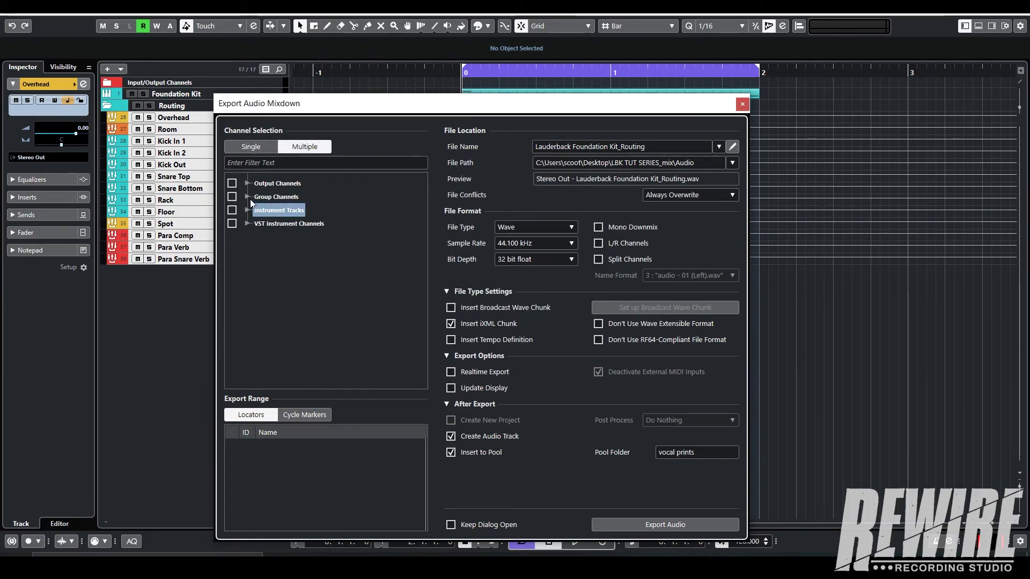
pyautogui.click(247, 196)
# Mark all group channels from Overhead to Para Snare Verb for export and export the audio.
pyautogui.click(279, 211)
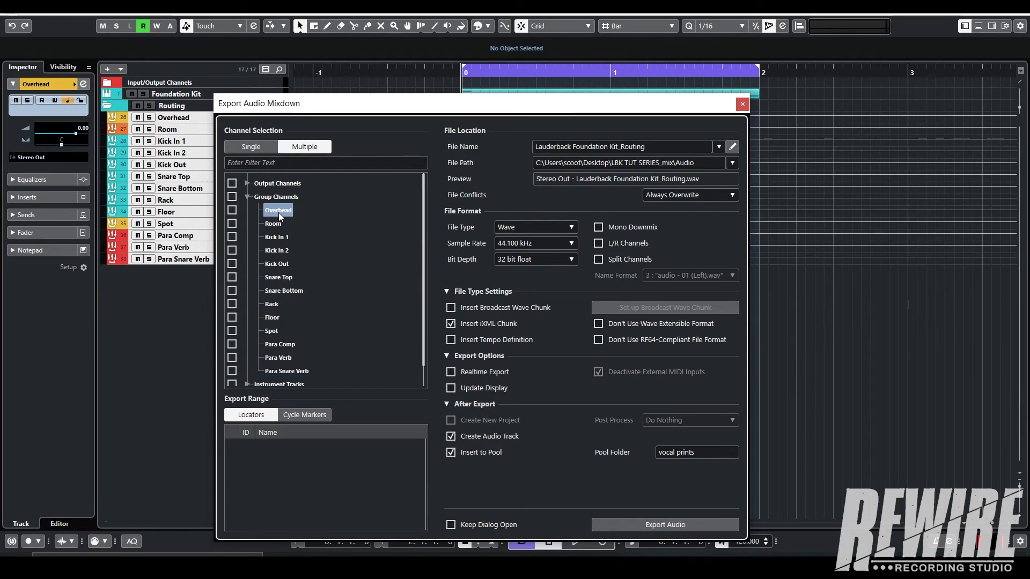
pyautogui.keyDown('shift'); pyautogui.click(287, 372); pyautogui.keyUp('shift')
pyautogui.click(232, 211)
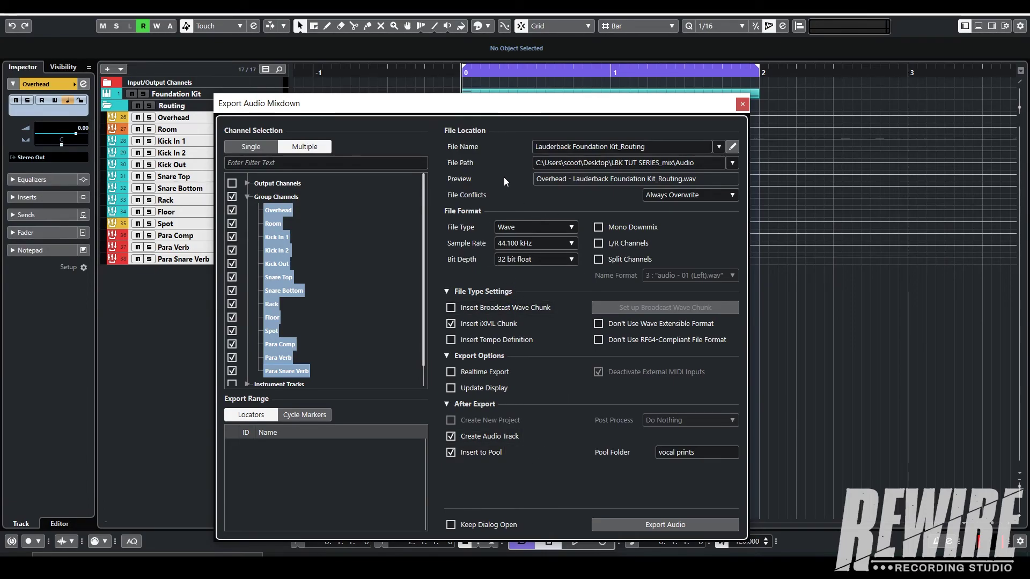
pyautogui.click(671, 525)
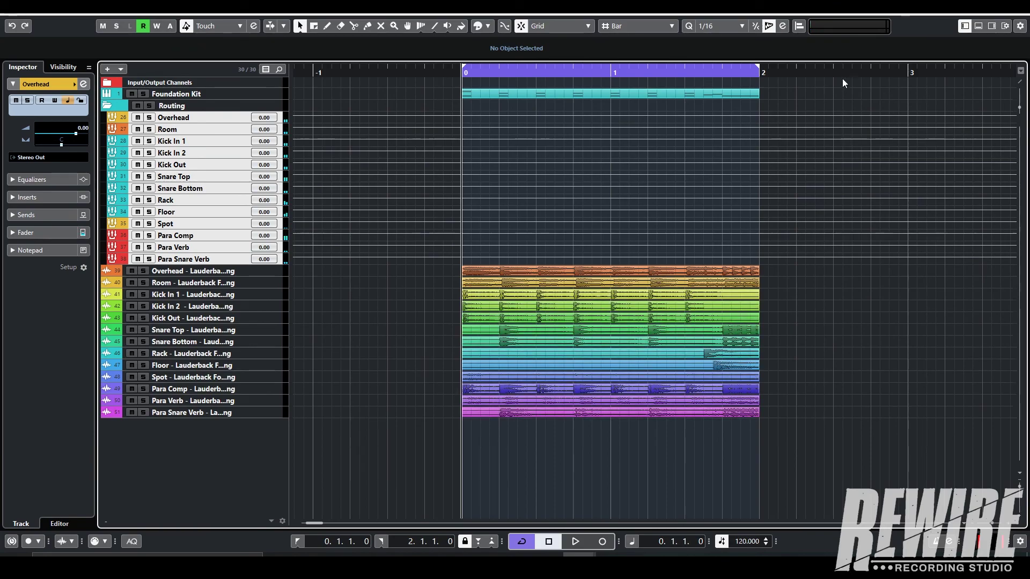
# Mute the Foundation Kit MIDI part and increase the height of all exported audio tracks.
pyautogui.click(552, 95)
pyautogui.hotkey('shift', 'm')
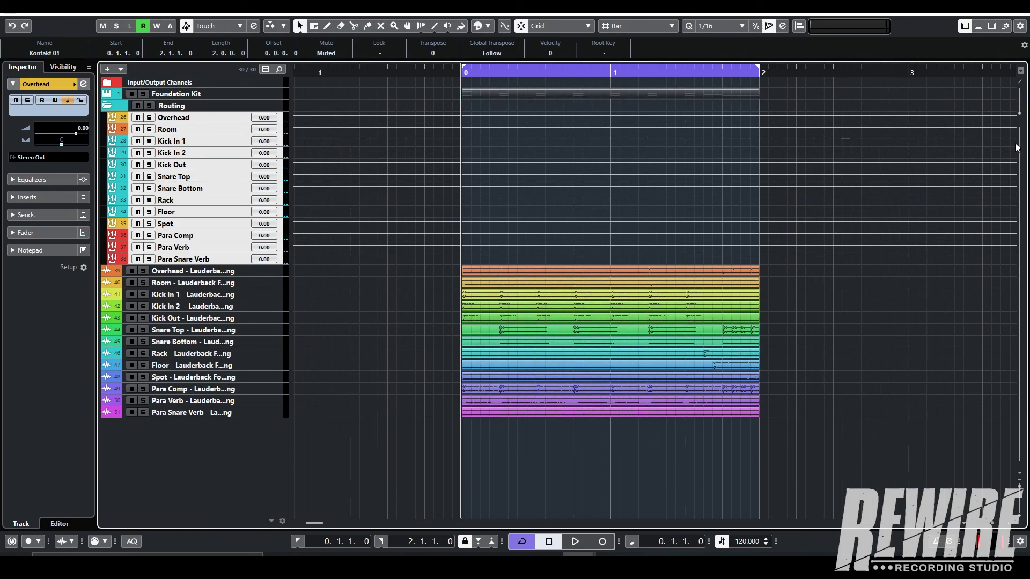
pyautogui.click(261, 413)
pyautogui.keyDown('shift'); pyautogui.click(269, 272); pyautogui.keyUp('shift')
pyautogui.moveTo(270, 276); pyautogui.dragTo(269, 298)
# Play back the exported drum audio tracks and turn off cycle playback.
pyautogui.scroll(-4, 420, 308)
pyautogui.press('space')
pyautogui.scroll(2, 420, 307)
pyautogui.scroll(-2, 468, 300)
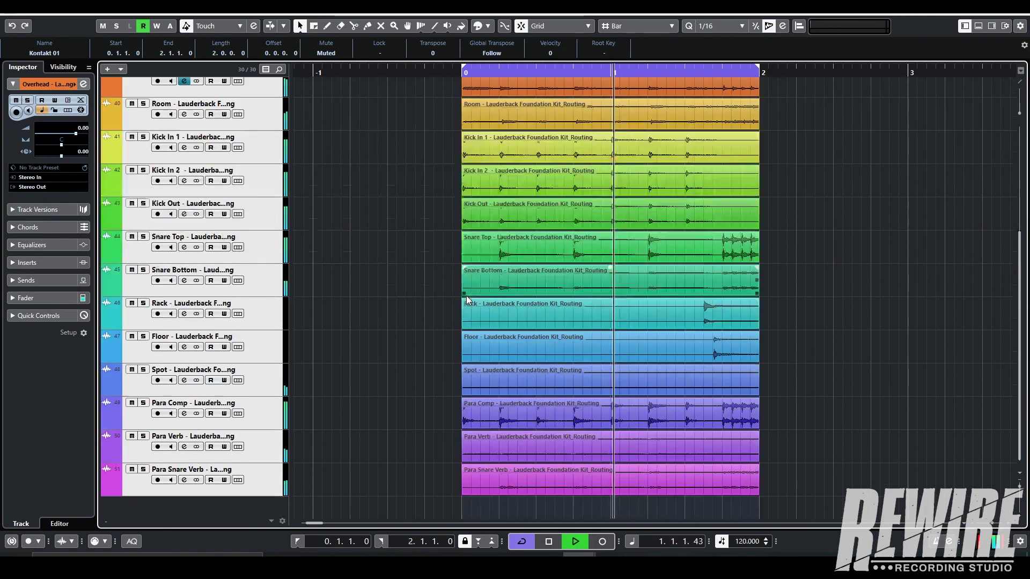
pyautogui.press('KP_Divide')
pyautogui.press('space')
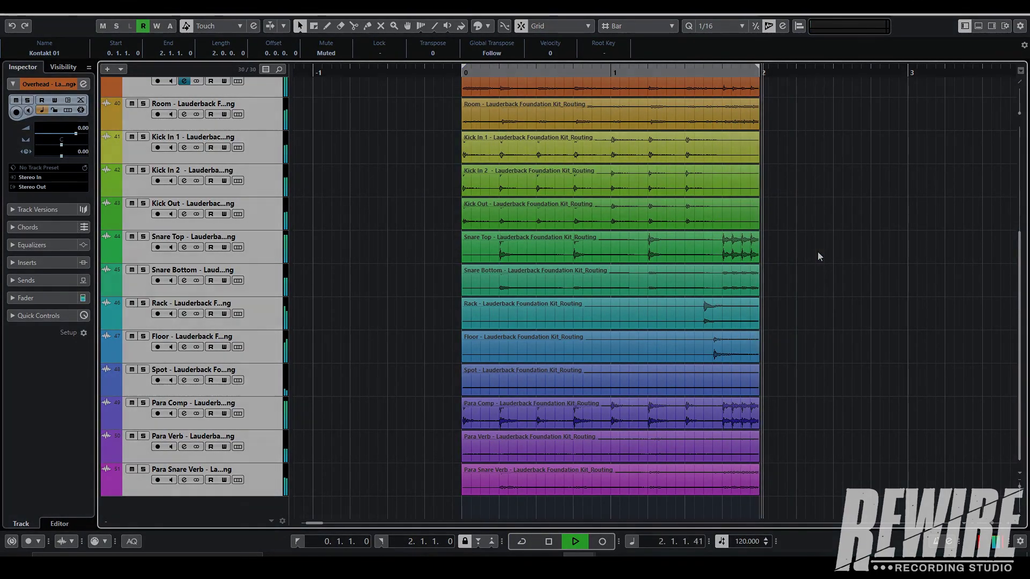